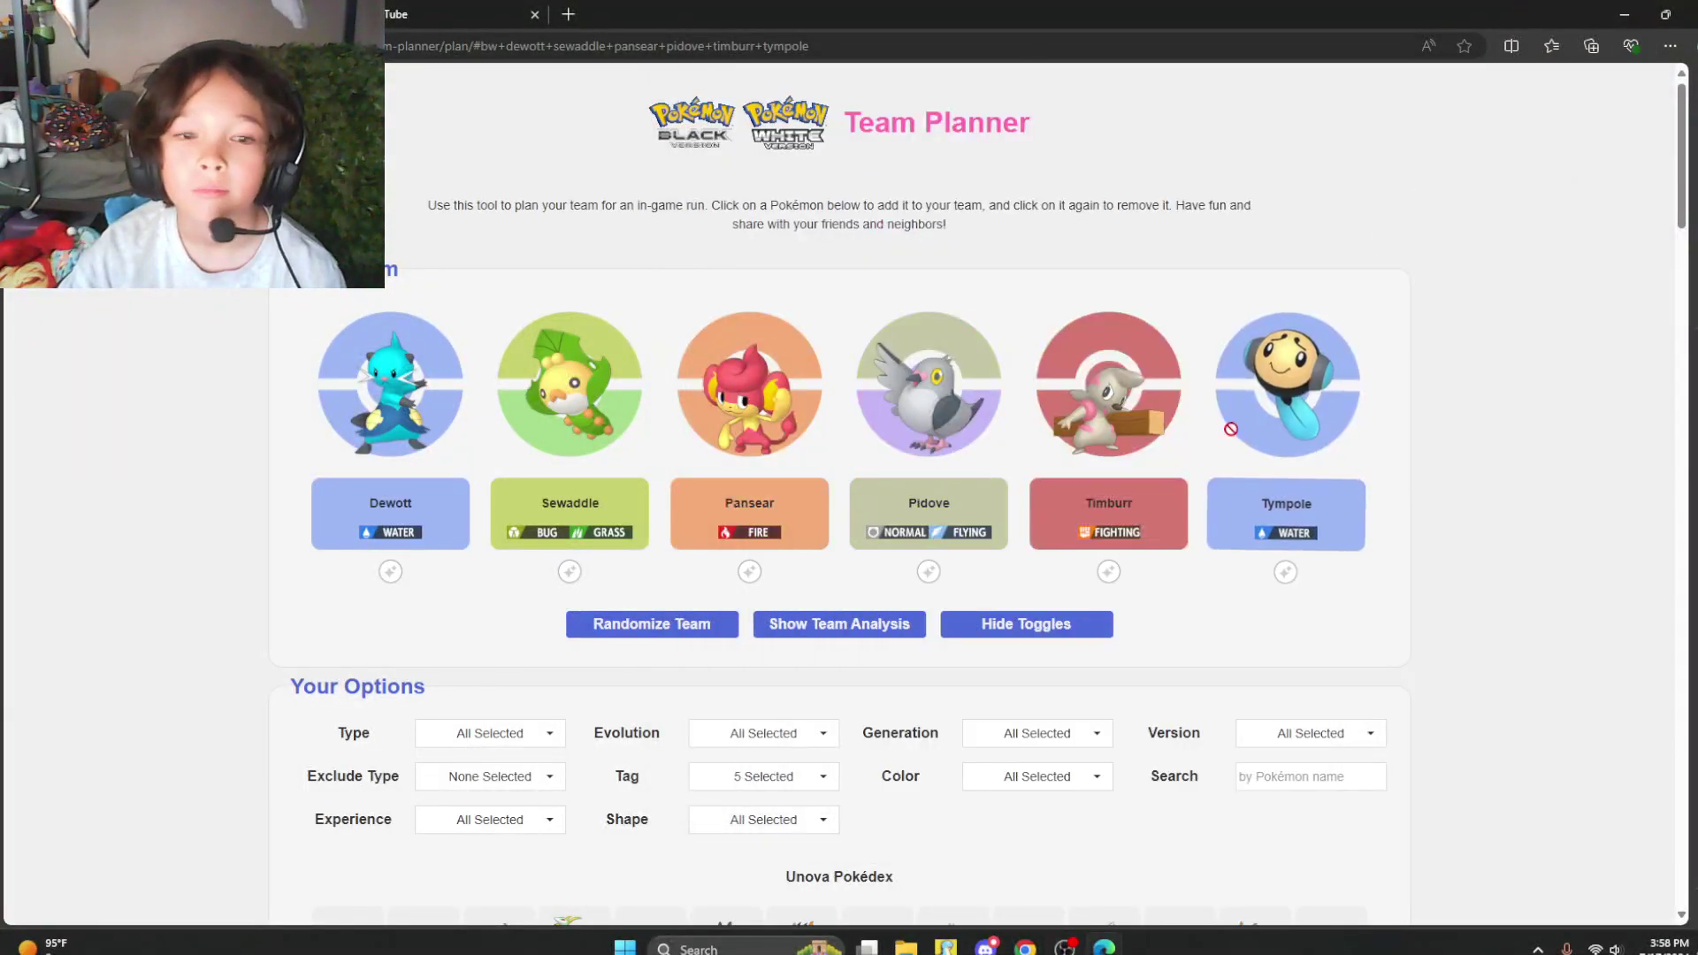
# Close the Black and White planner, reopen the planner from the Discord link, and choose Red/Blue/Yellow.
pyautogui.click(1692, 14)
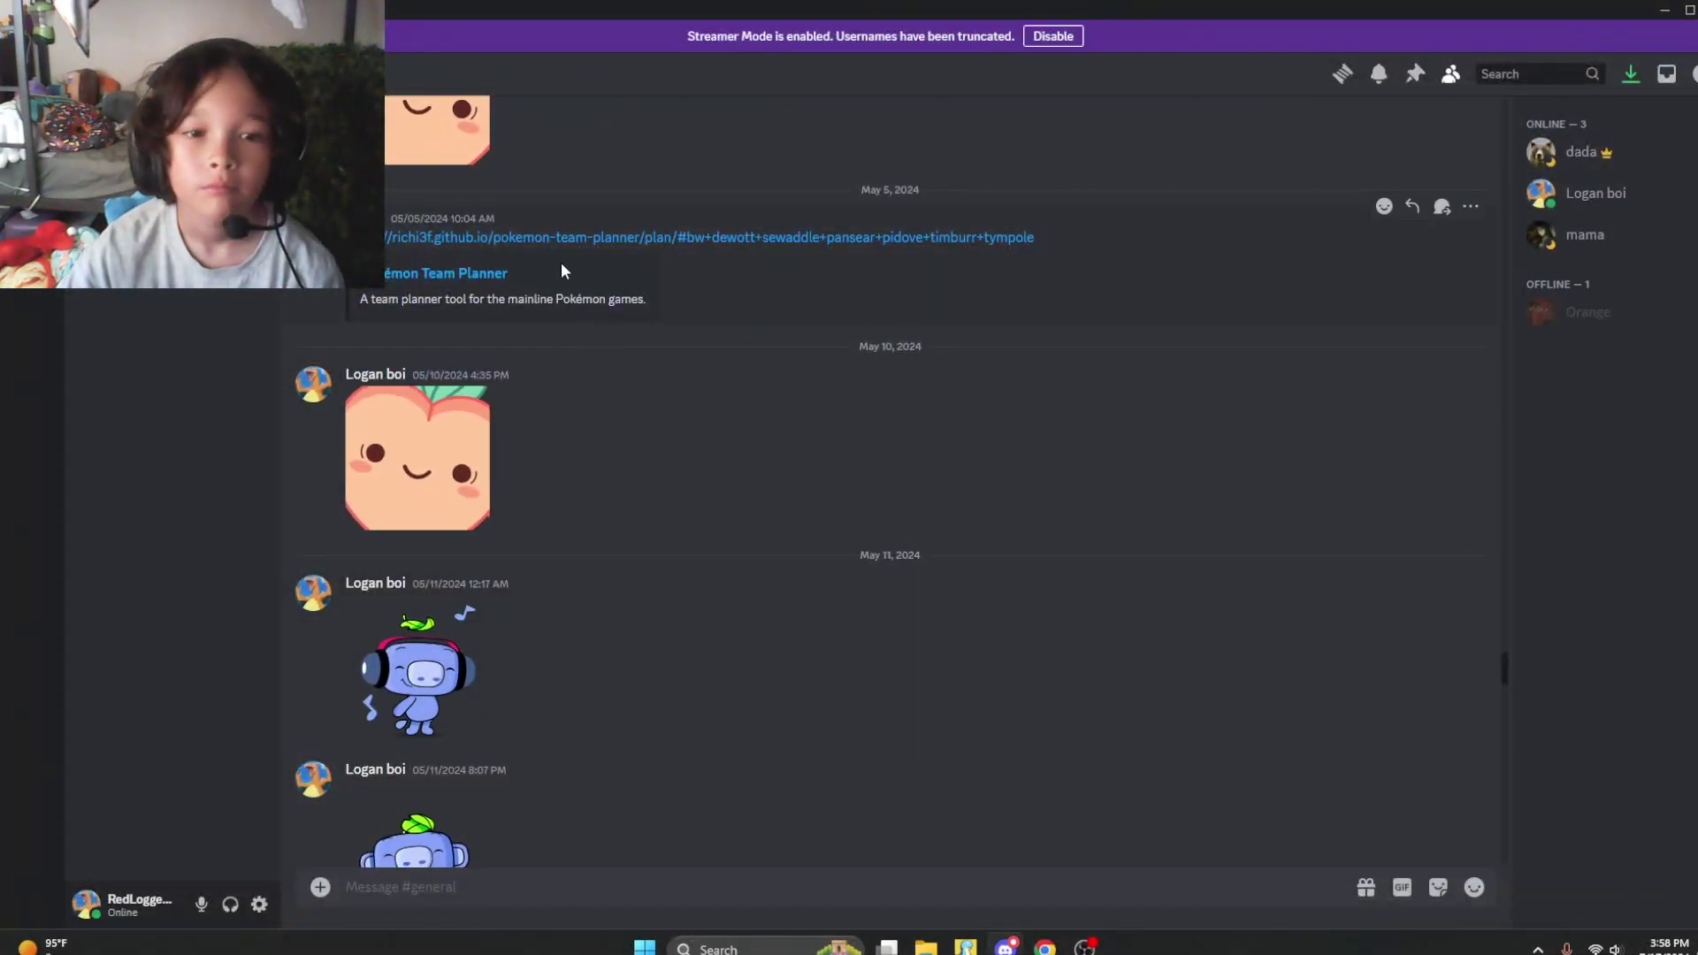
pyautogui.click(475, 275)
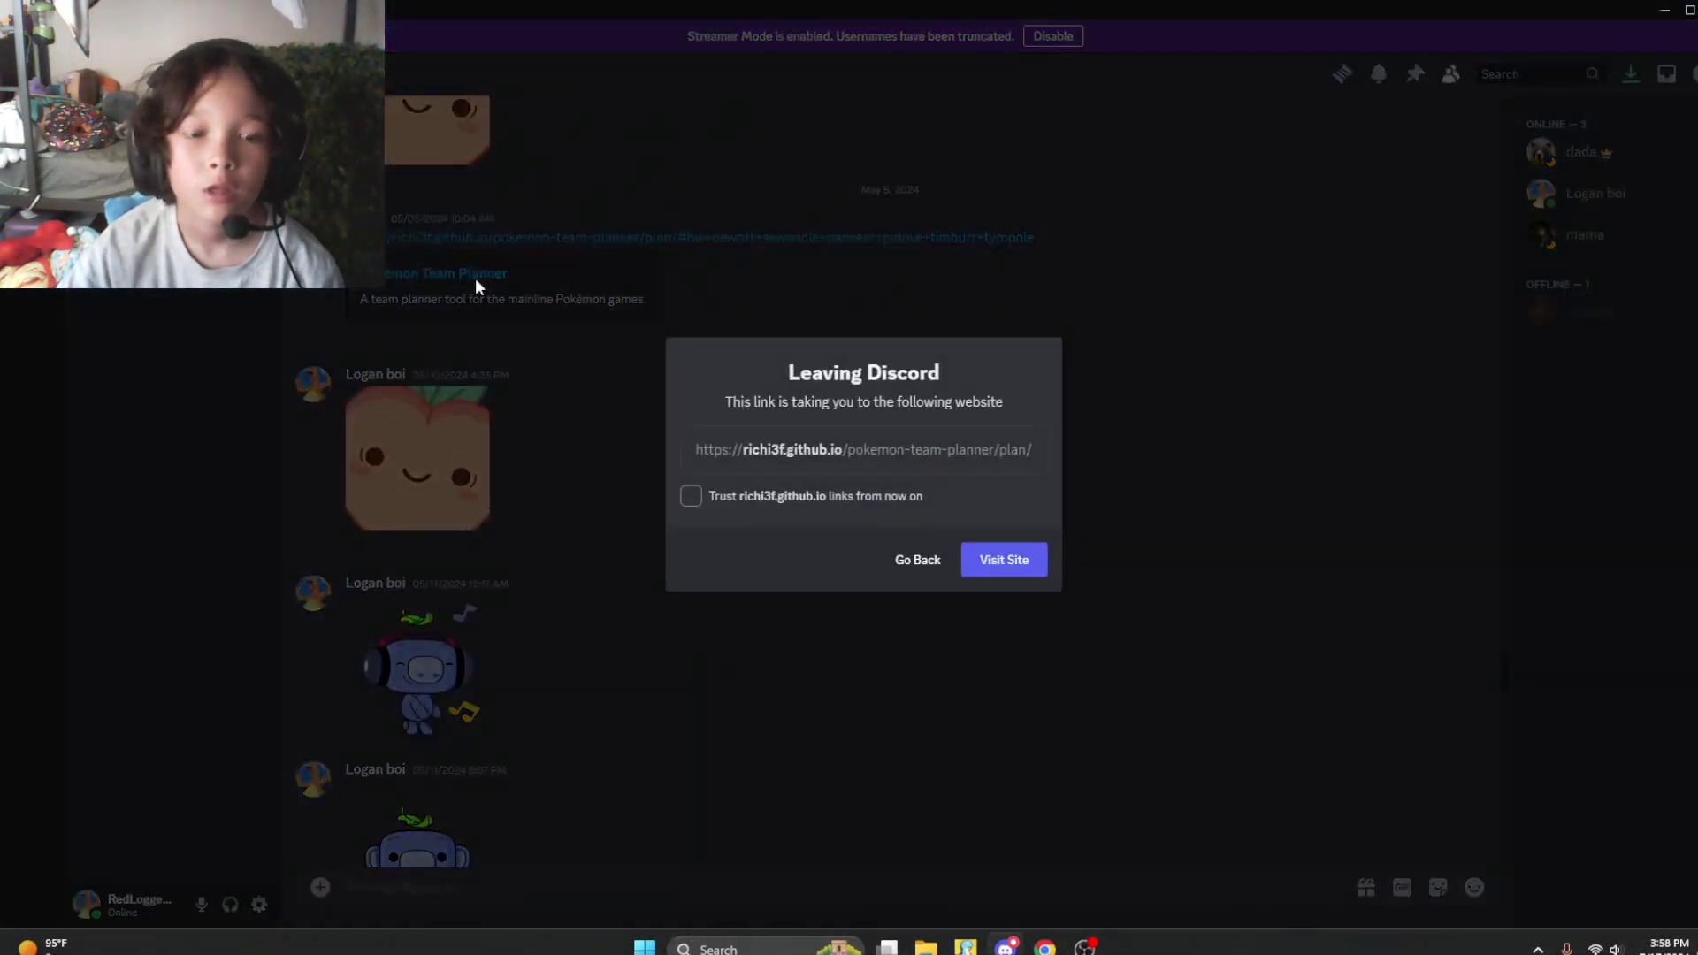
pyautogui.click(1003, 560)
pyautogui.click(511, 312)
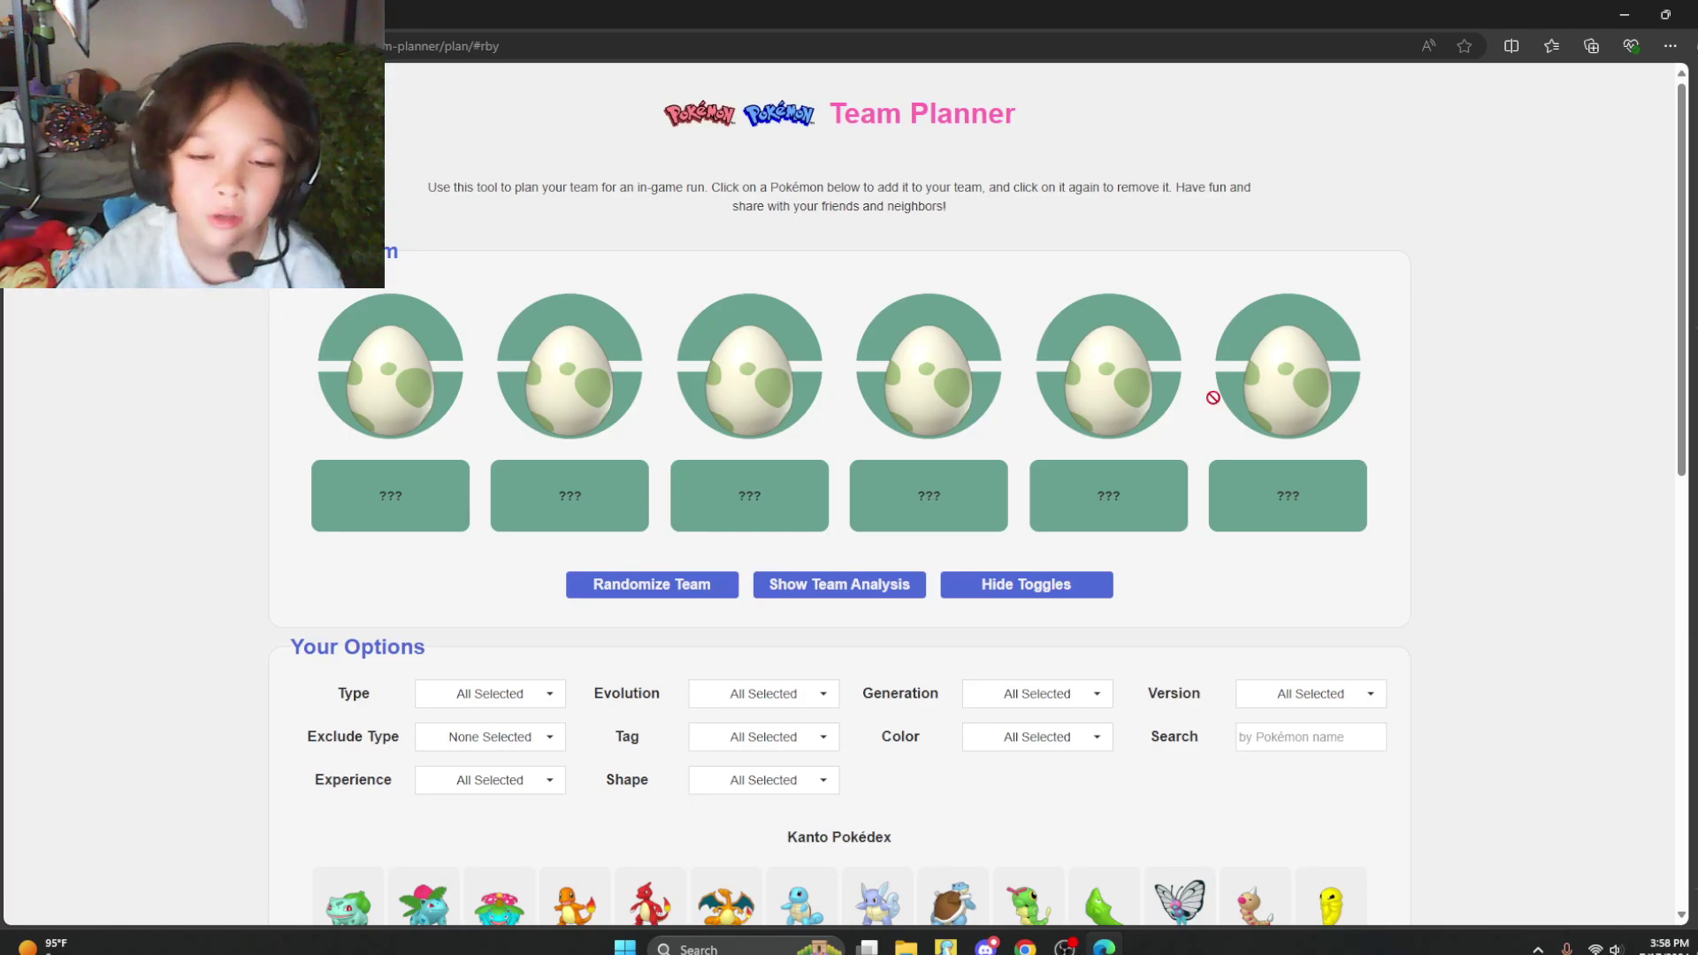
# Randomize the empty team, then reroll nine times to reach Meowth, Drowzee, Nidorina, Hitmonchan, Nidoran♀, Snorlax.
pyautogui.click(687, 592)
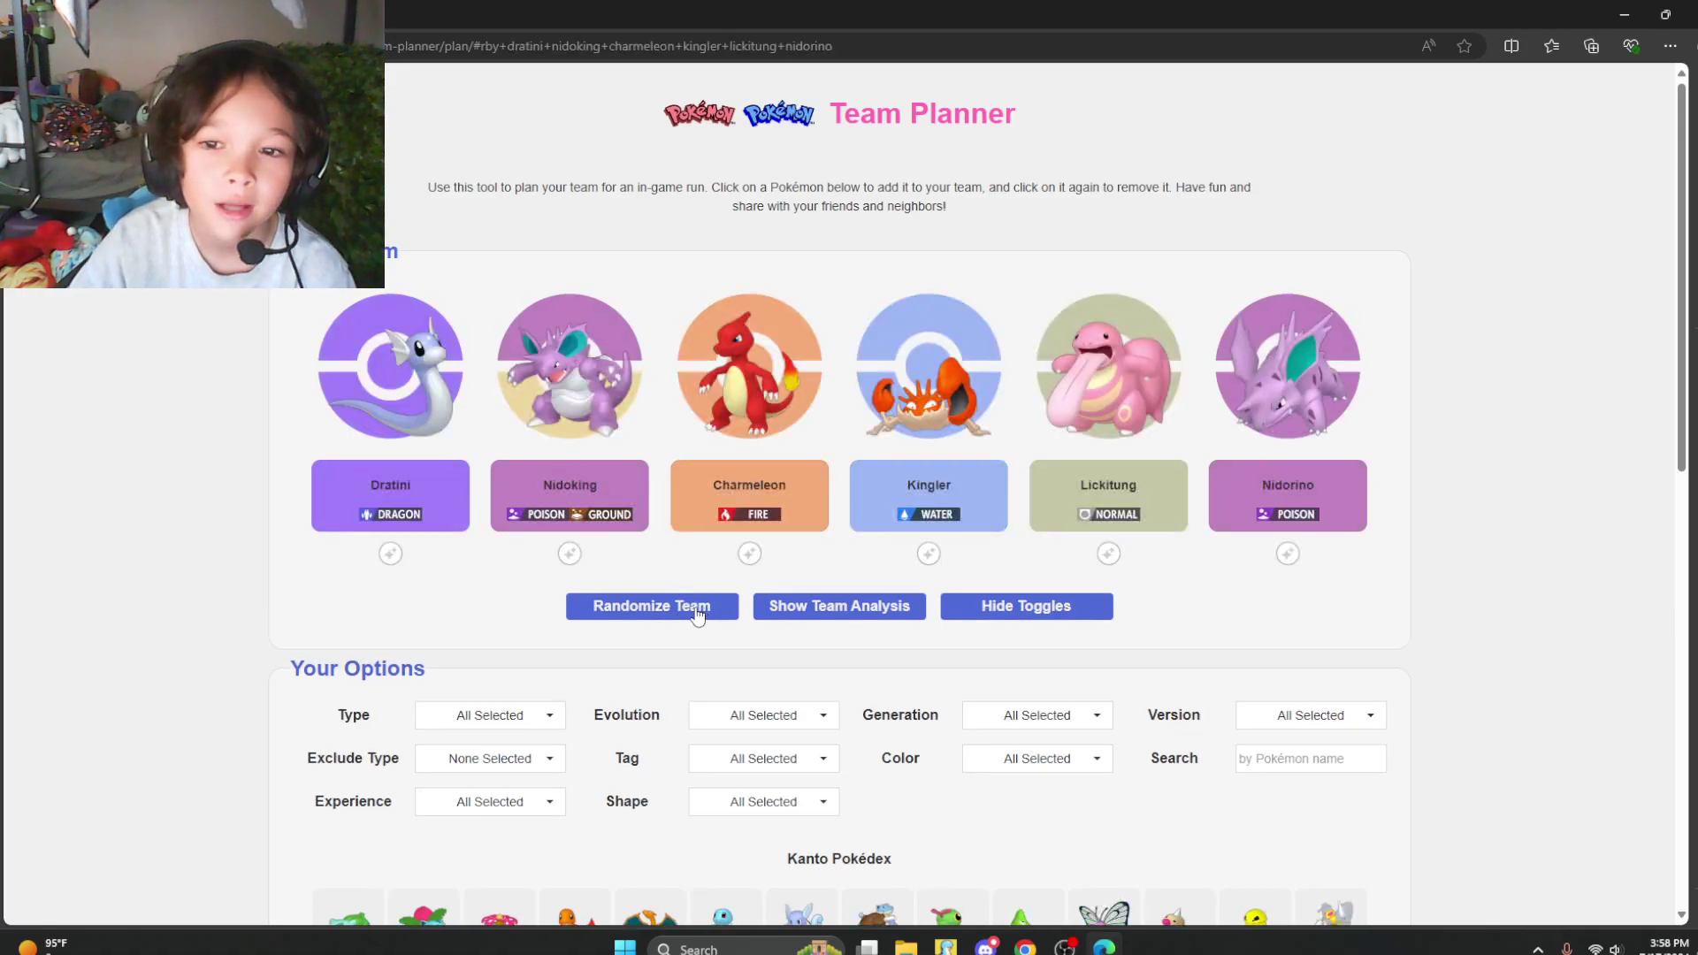
pyautogui.click(697, 614)
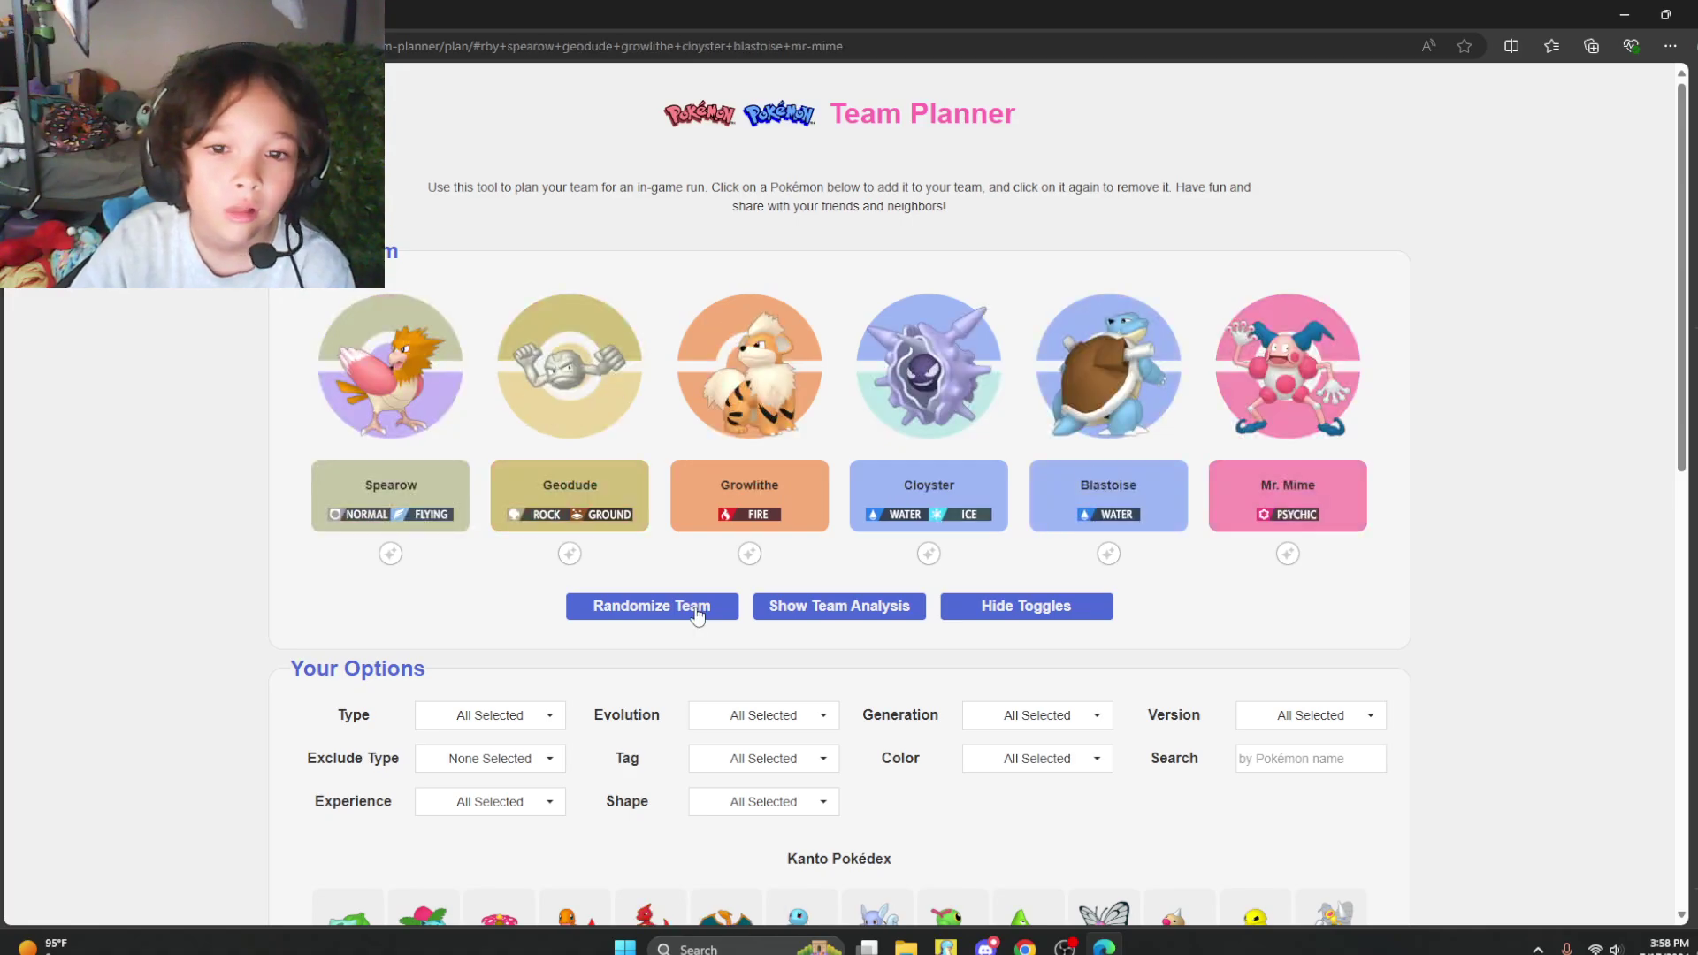
pyautogui.click(697, 614)
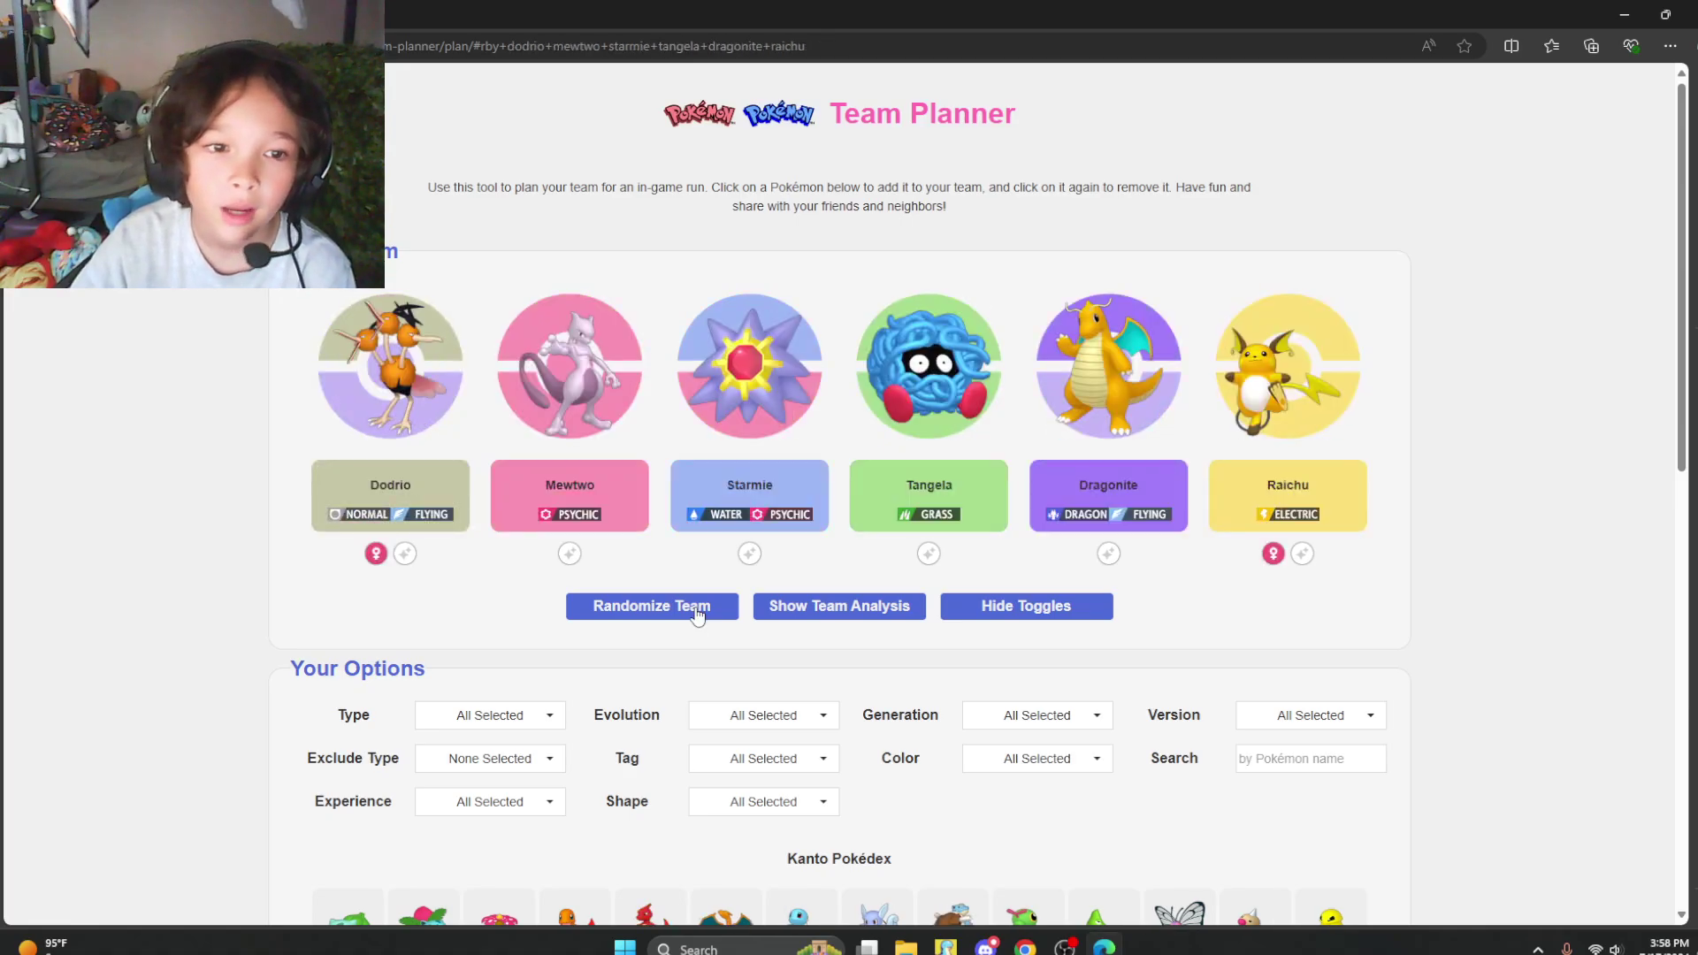
pyautogui.click(697, 615)
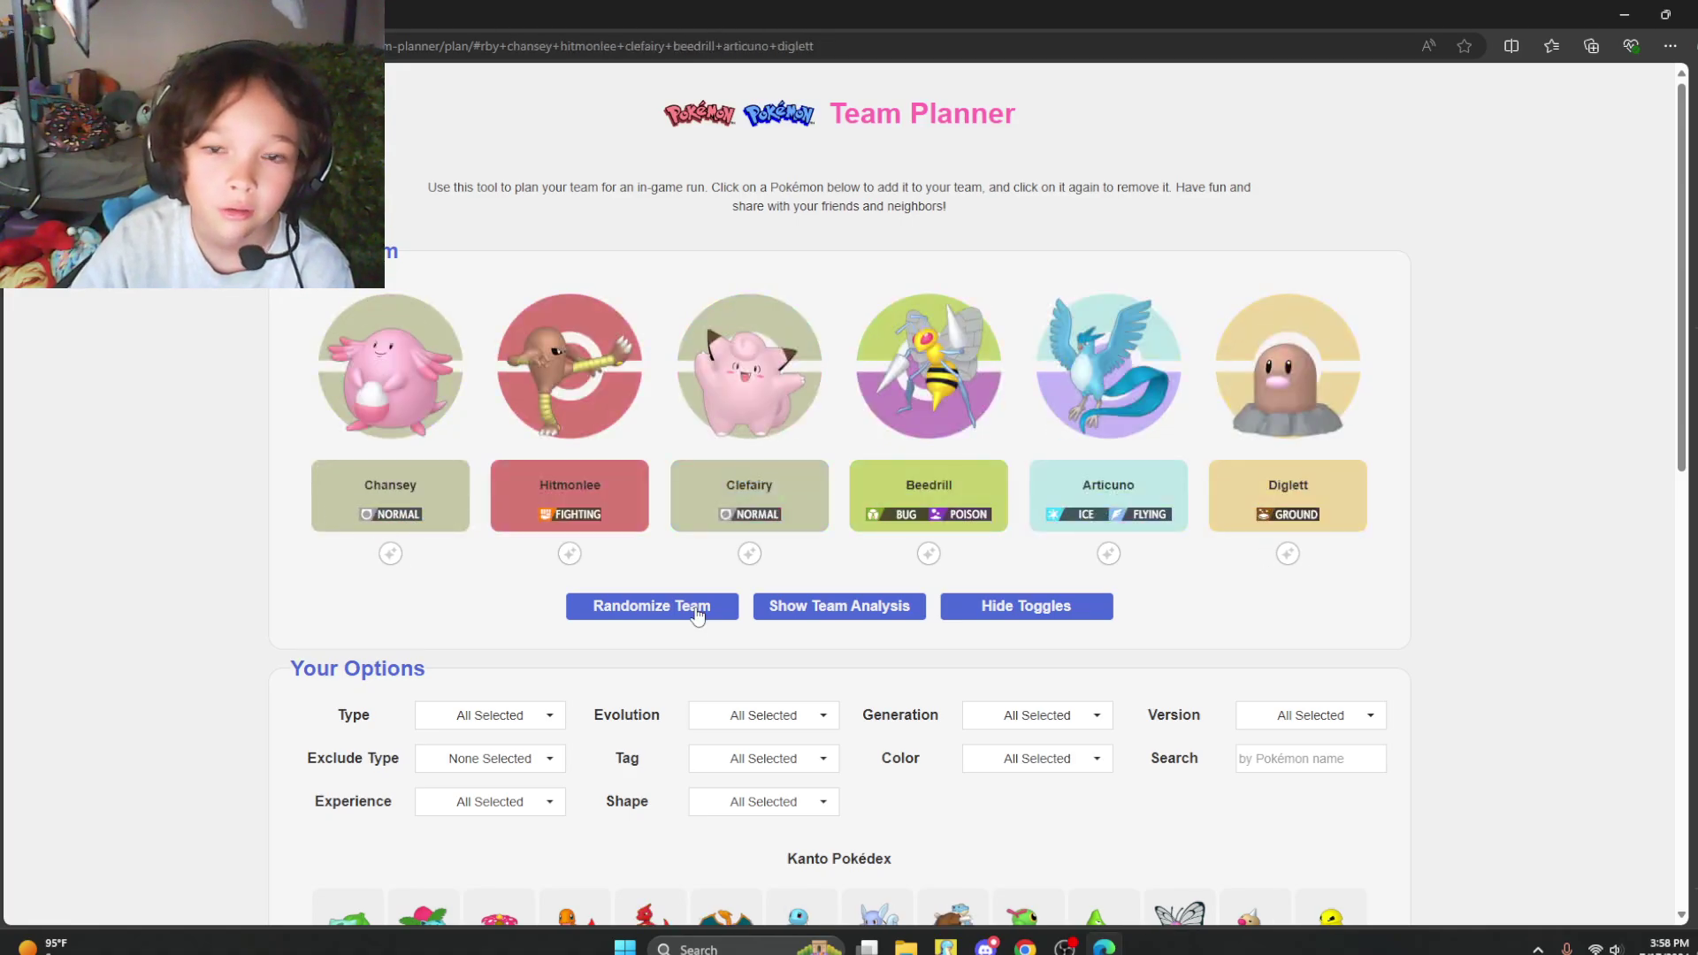
pyautogui.click(696, 615)
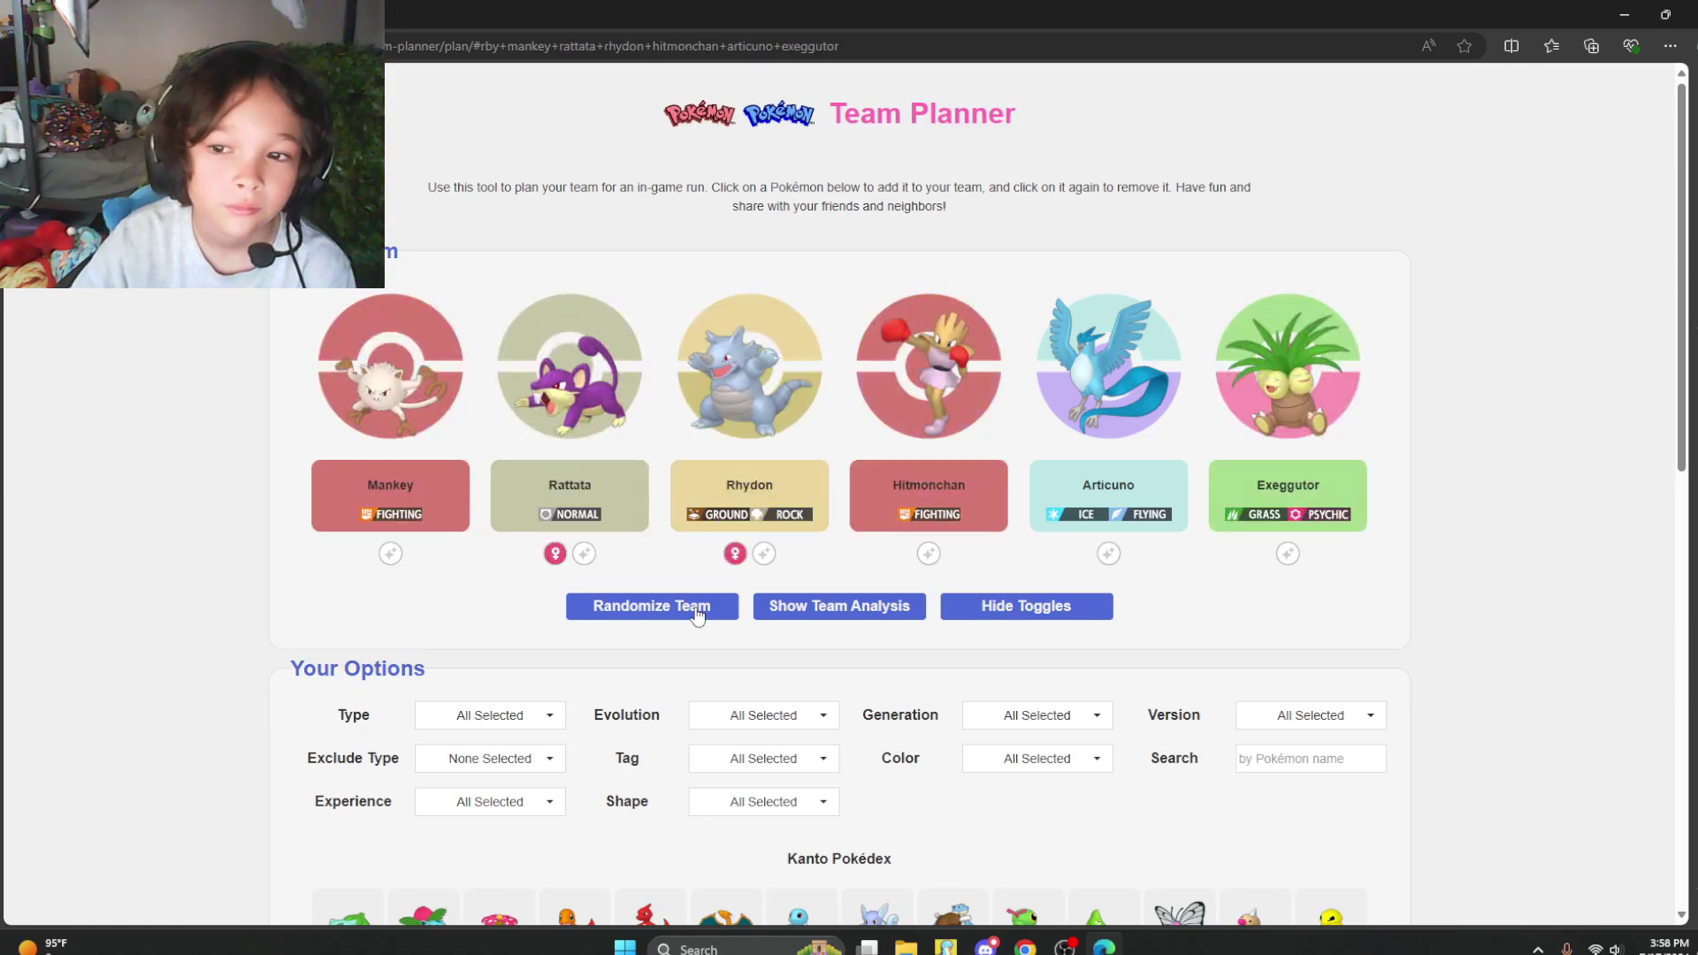
pyautogui.click(697, 614)
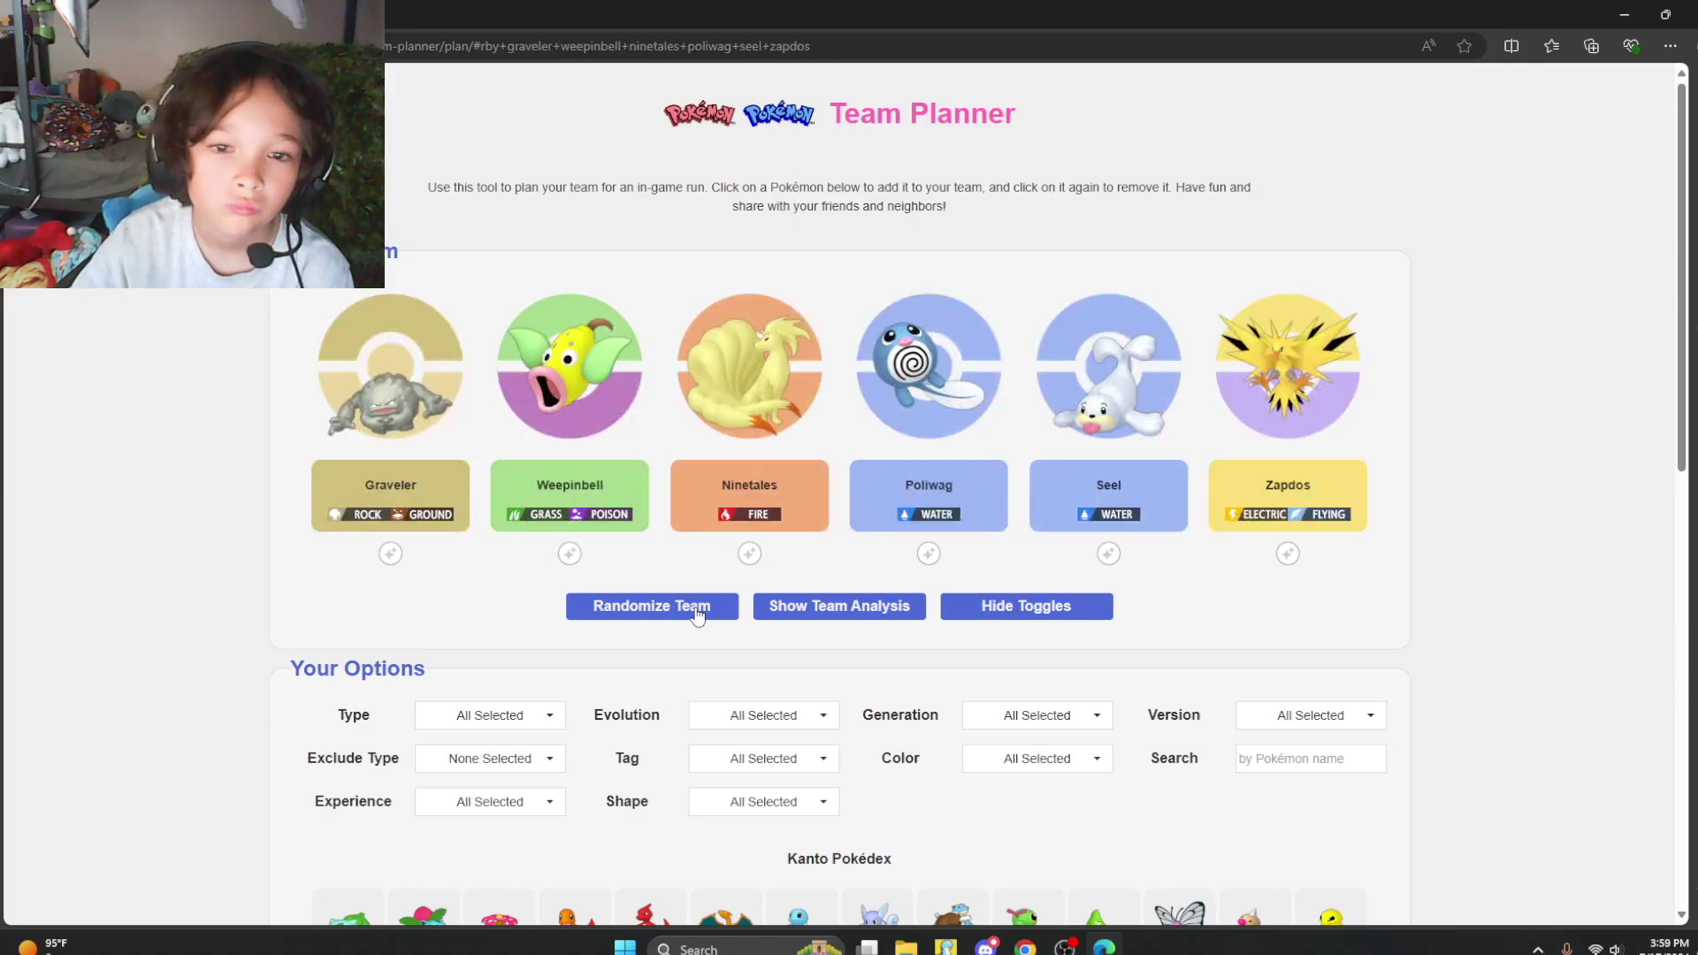
pyautogui.click(698, 615)
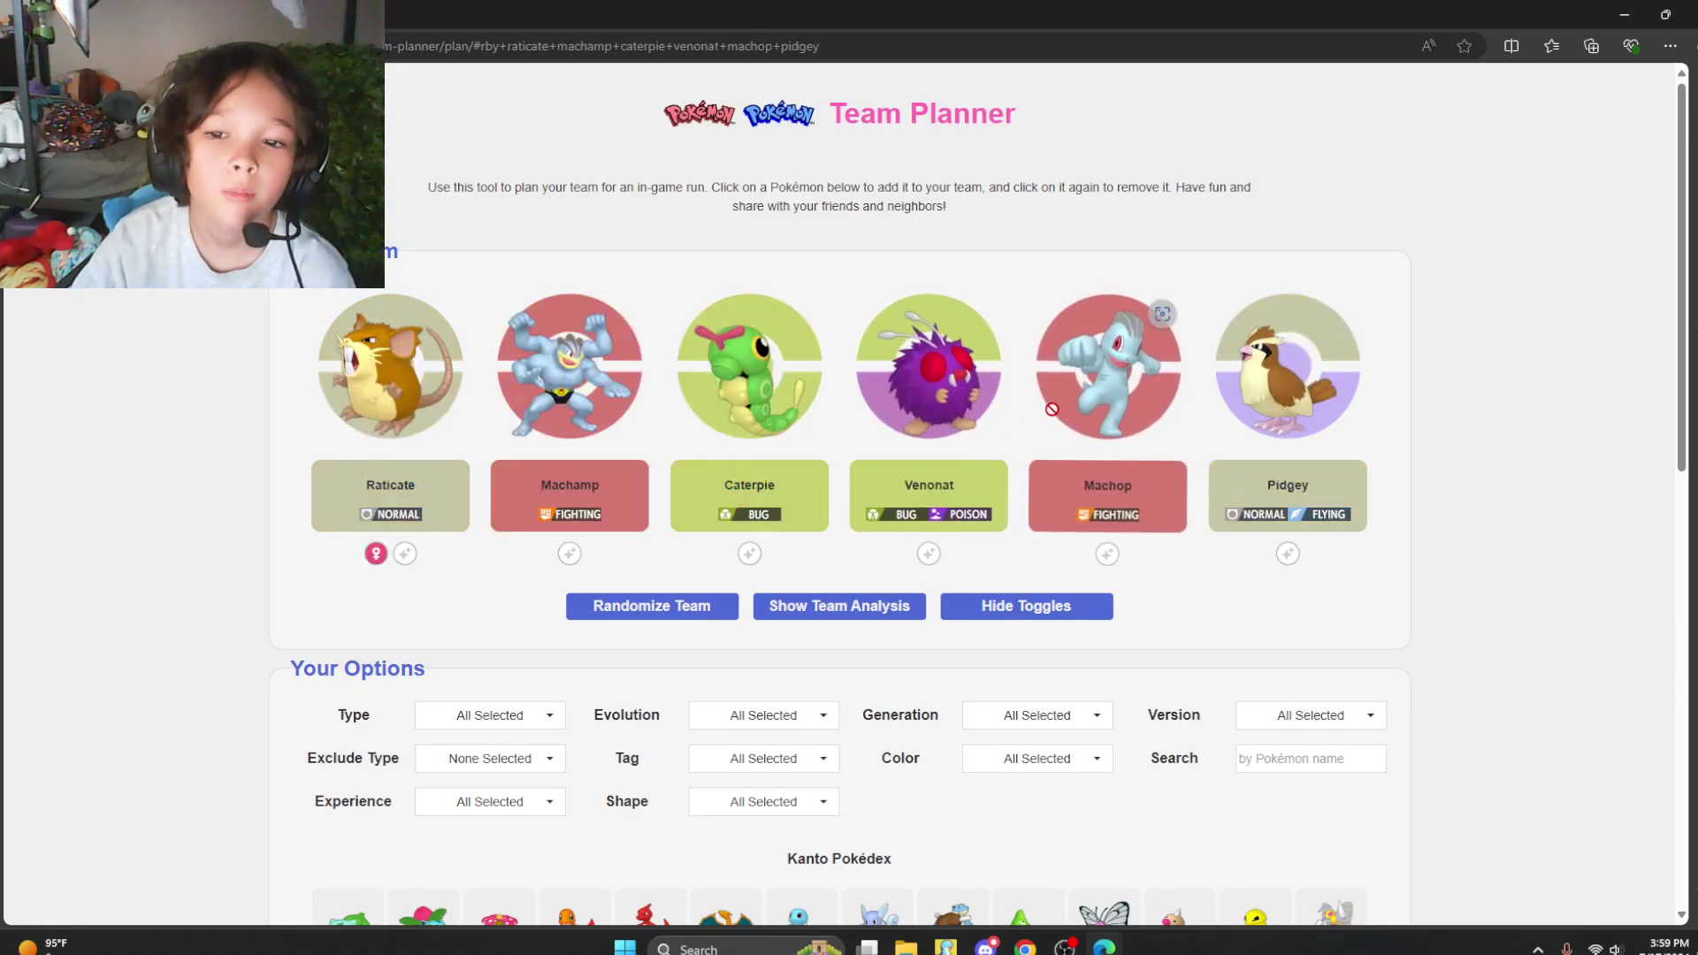
pyautogui.click(671, 613)
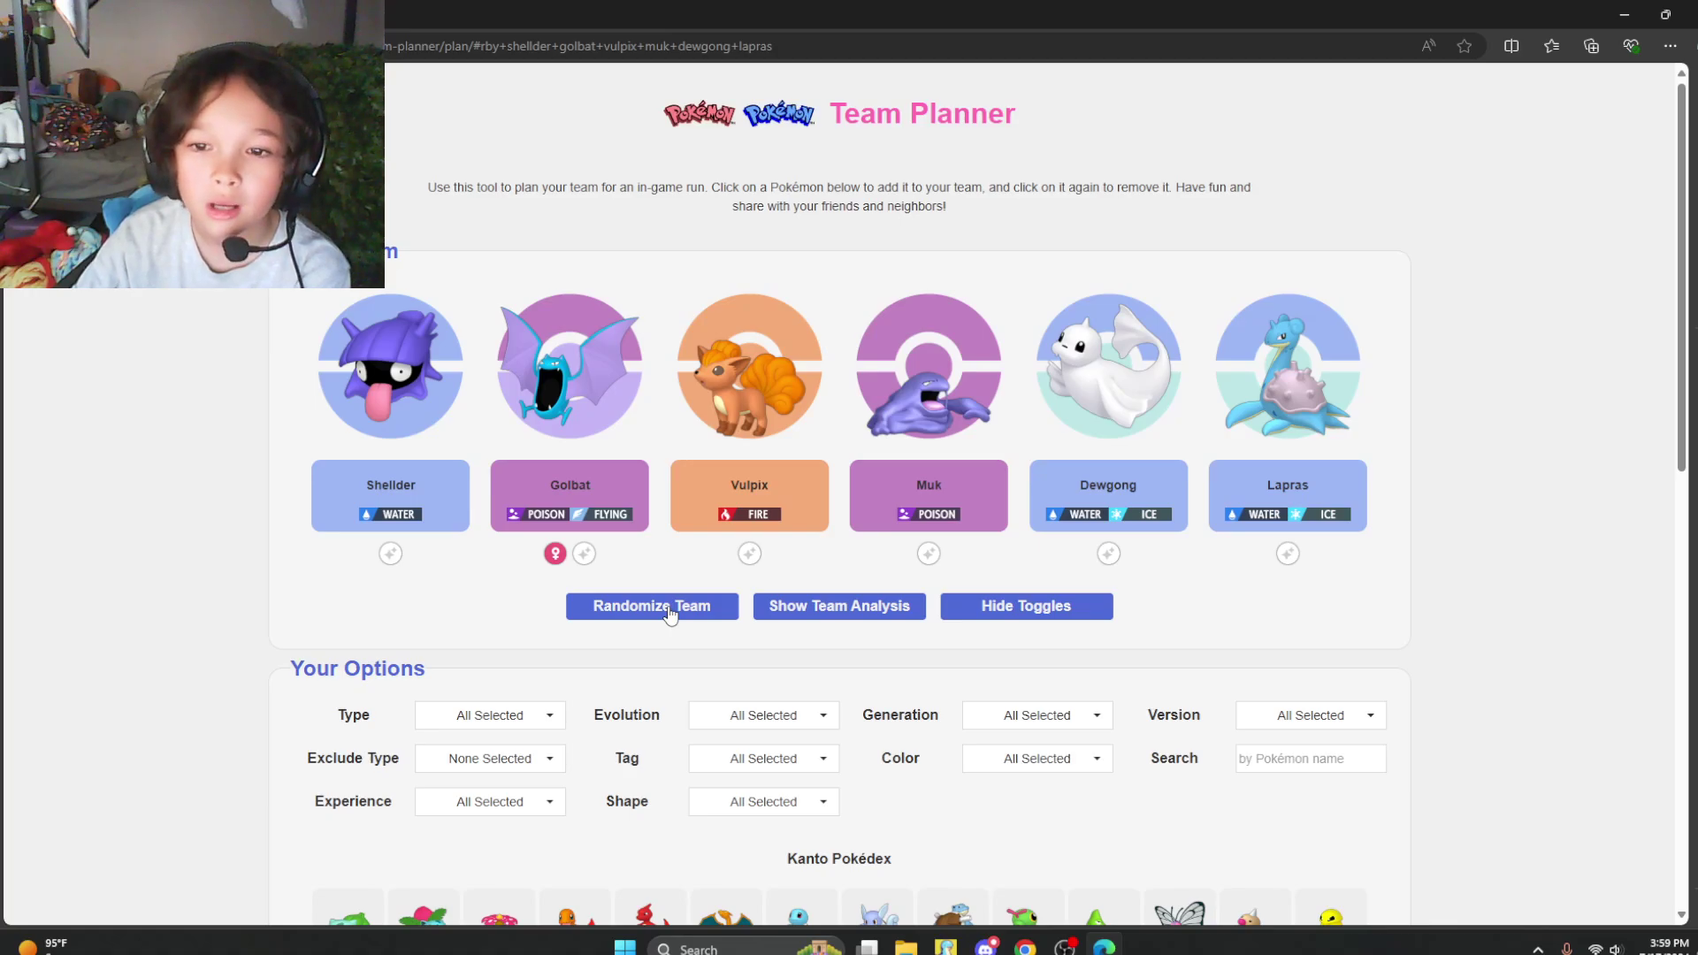
pyautogui.click(669, 613)
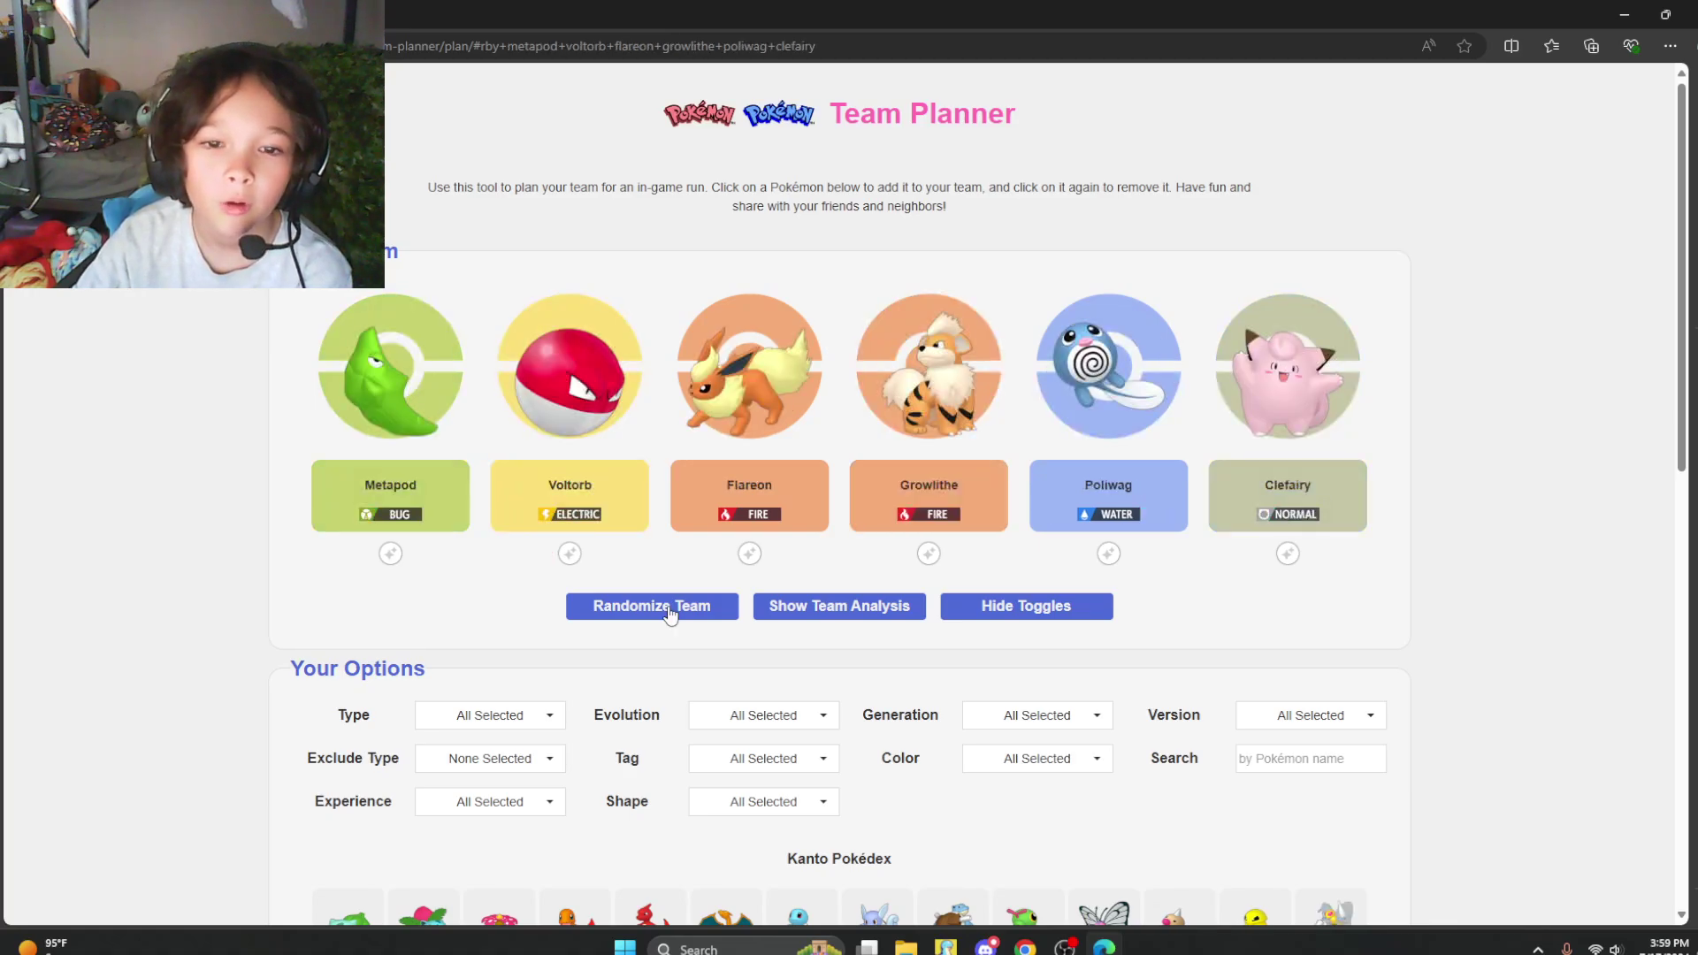
pyautogui.click(671, 613)
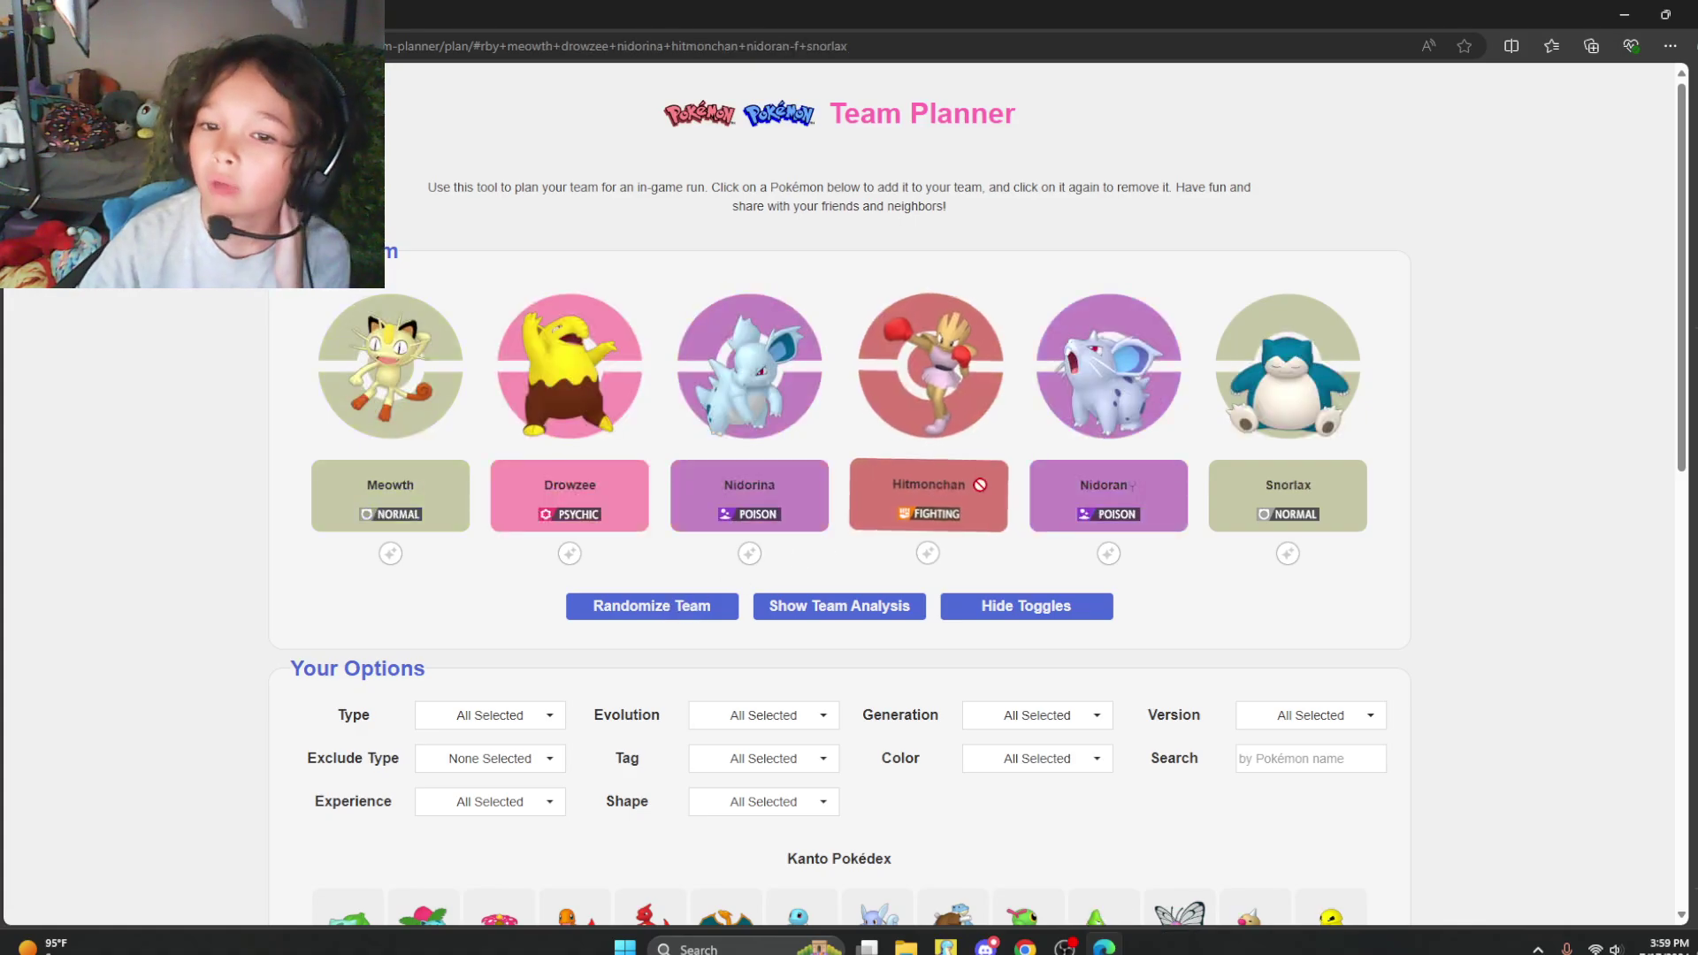
# Reroll nine more times, reaching Squirtle, Grimer, Graveler, Dratini, Mewtwo and Charmander.
pyautogui.click(689, 609)
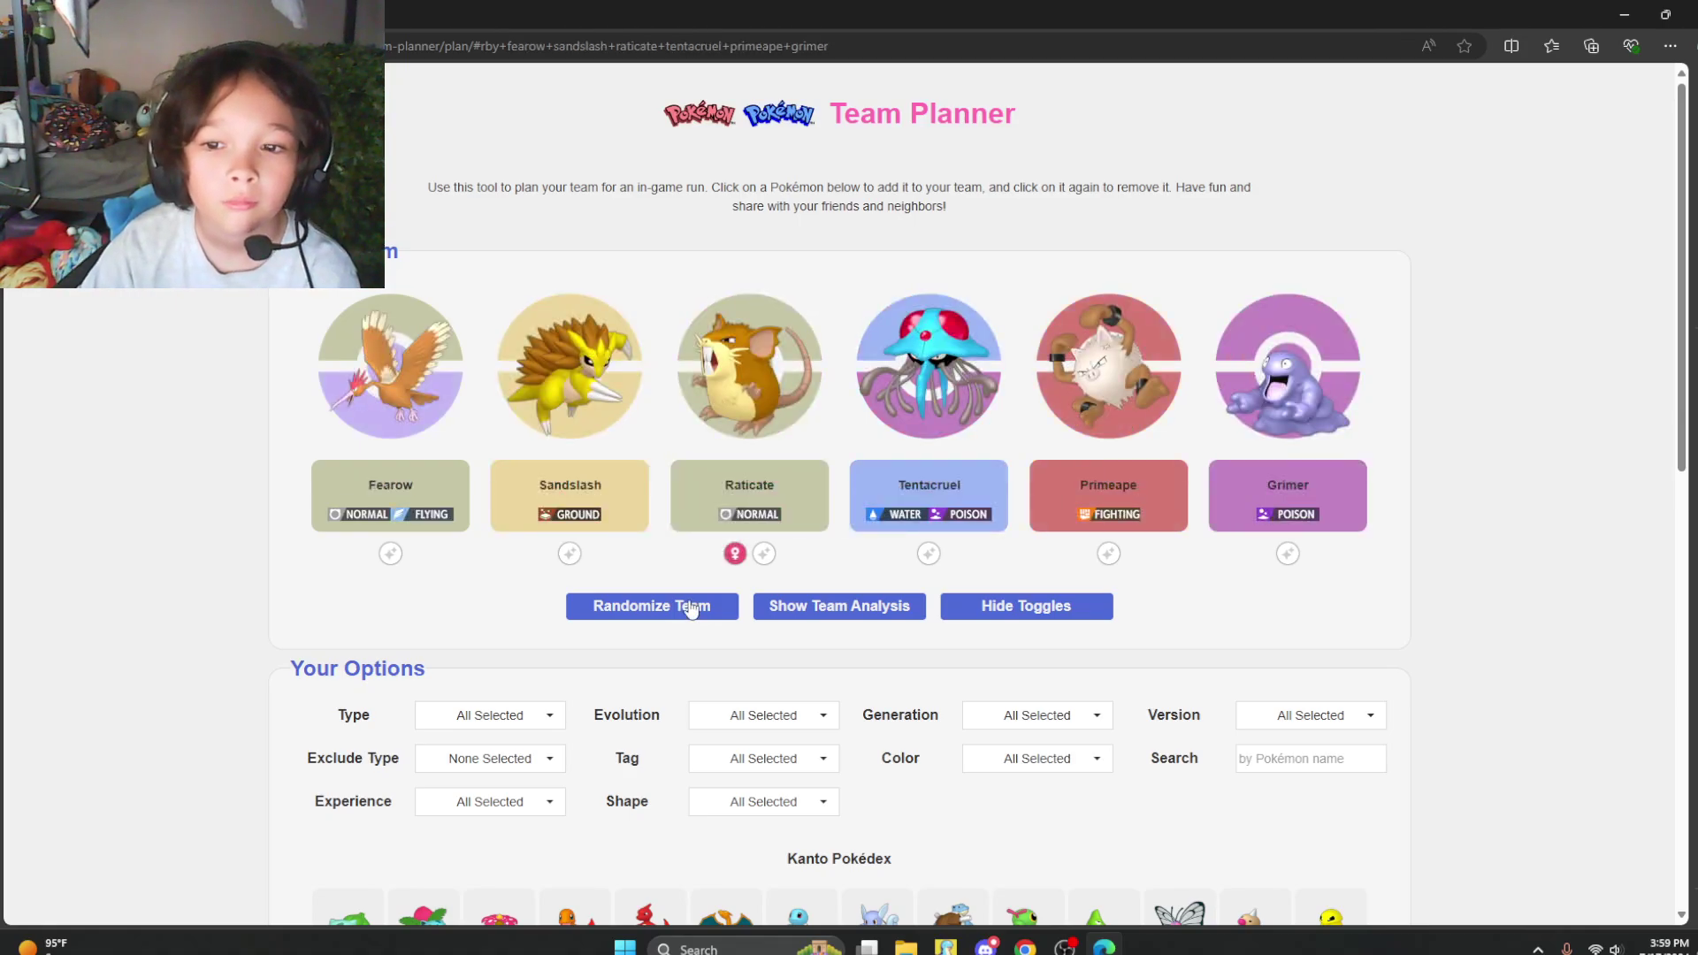
pyautogui.click(689, 610)
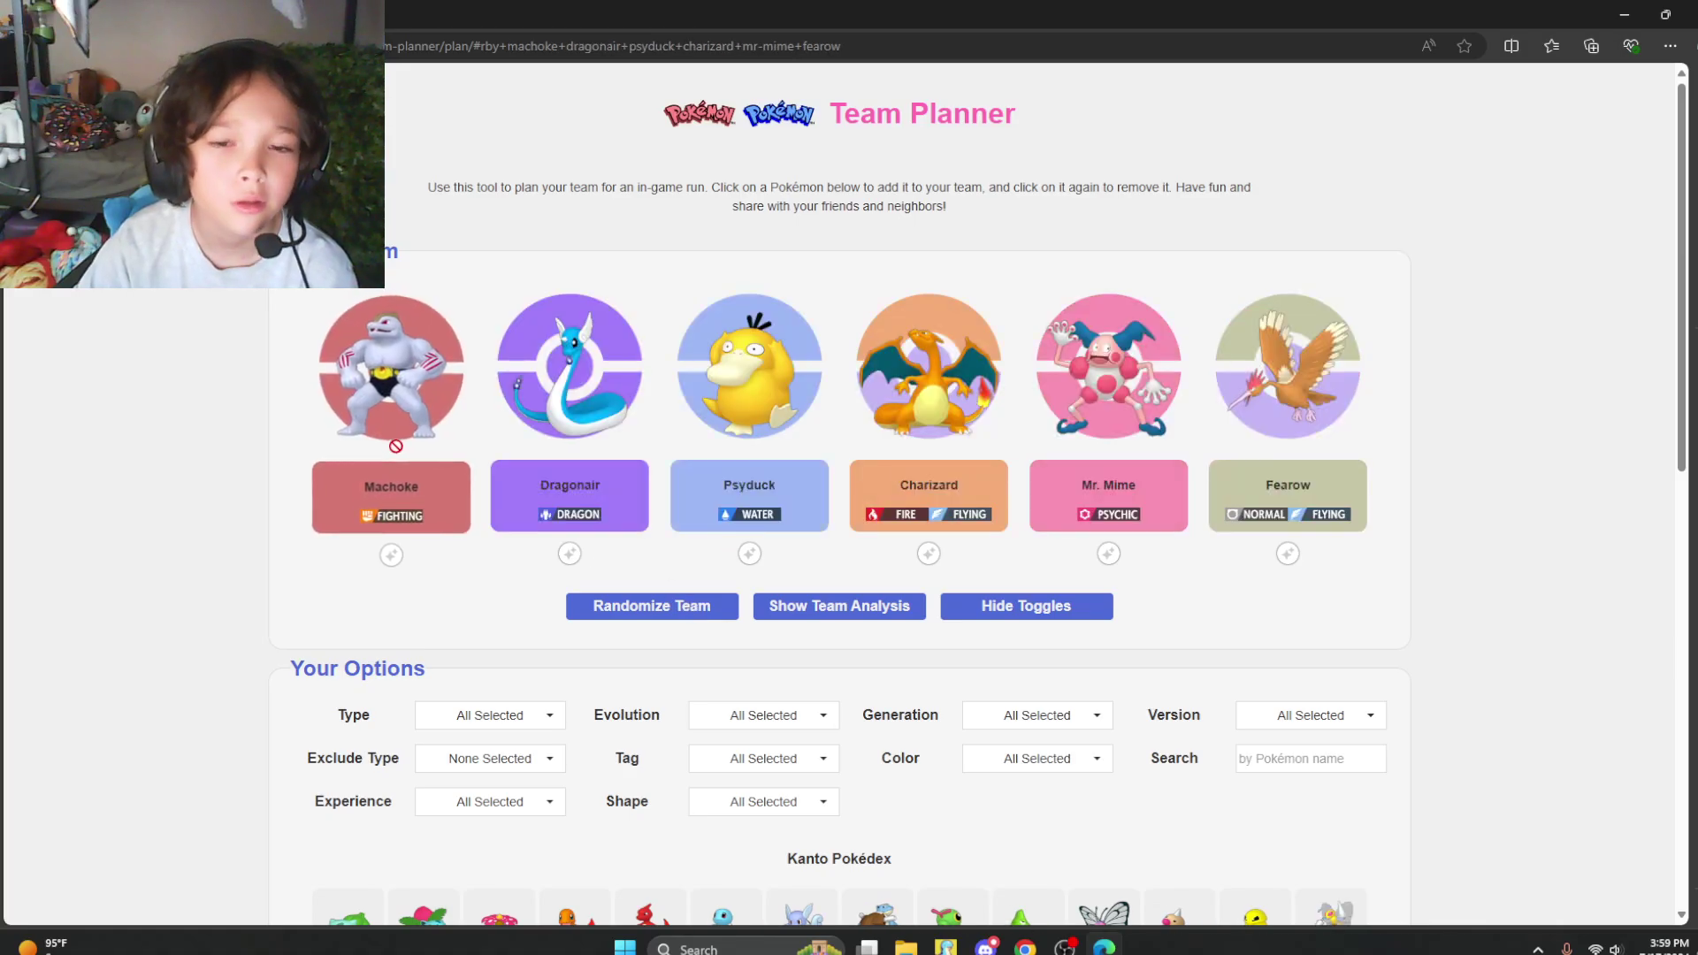
pyautogui.click(652, 613)
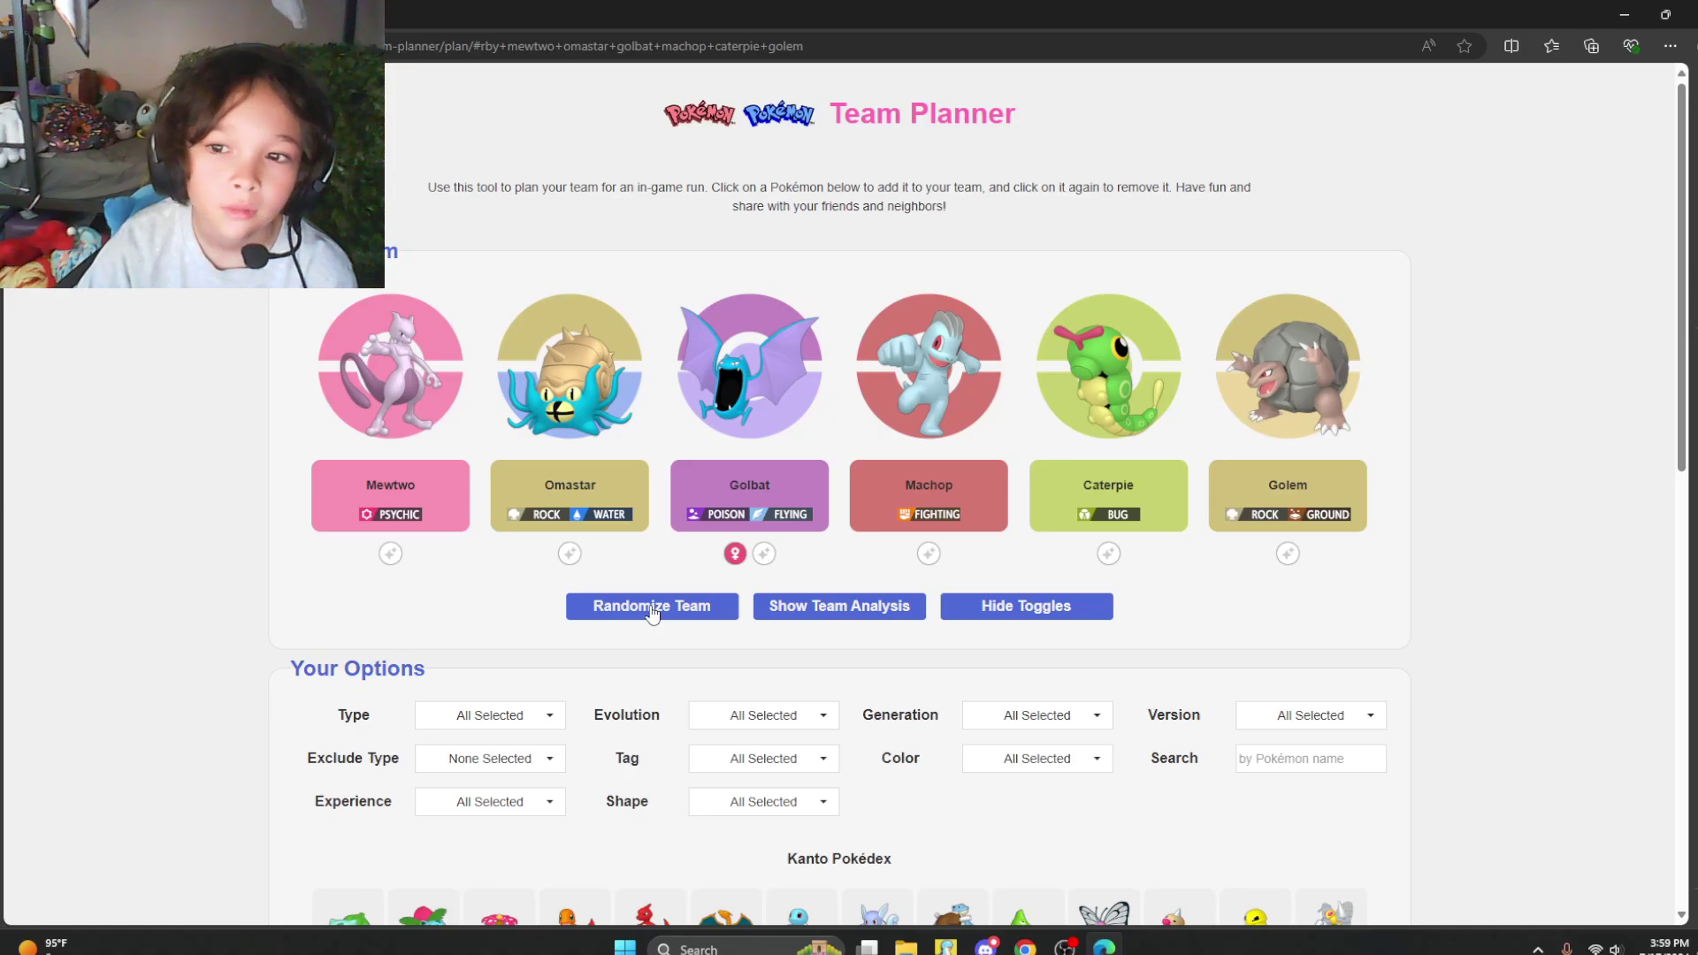
pyautogui.click(652, 613)
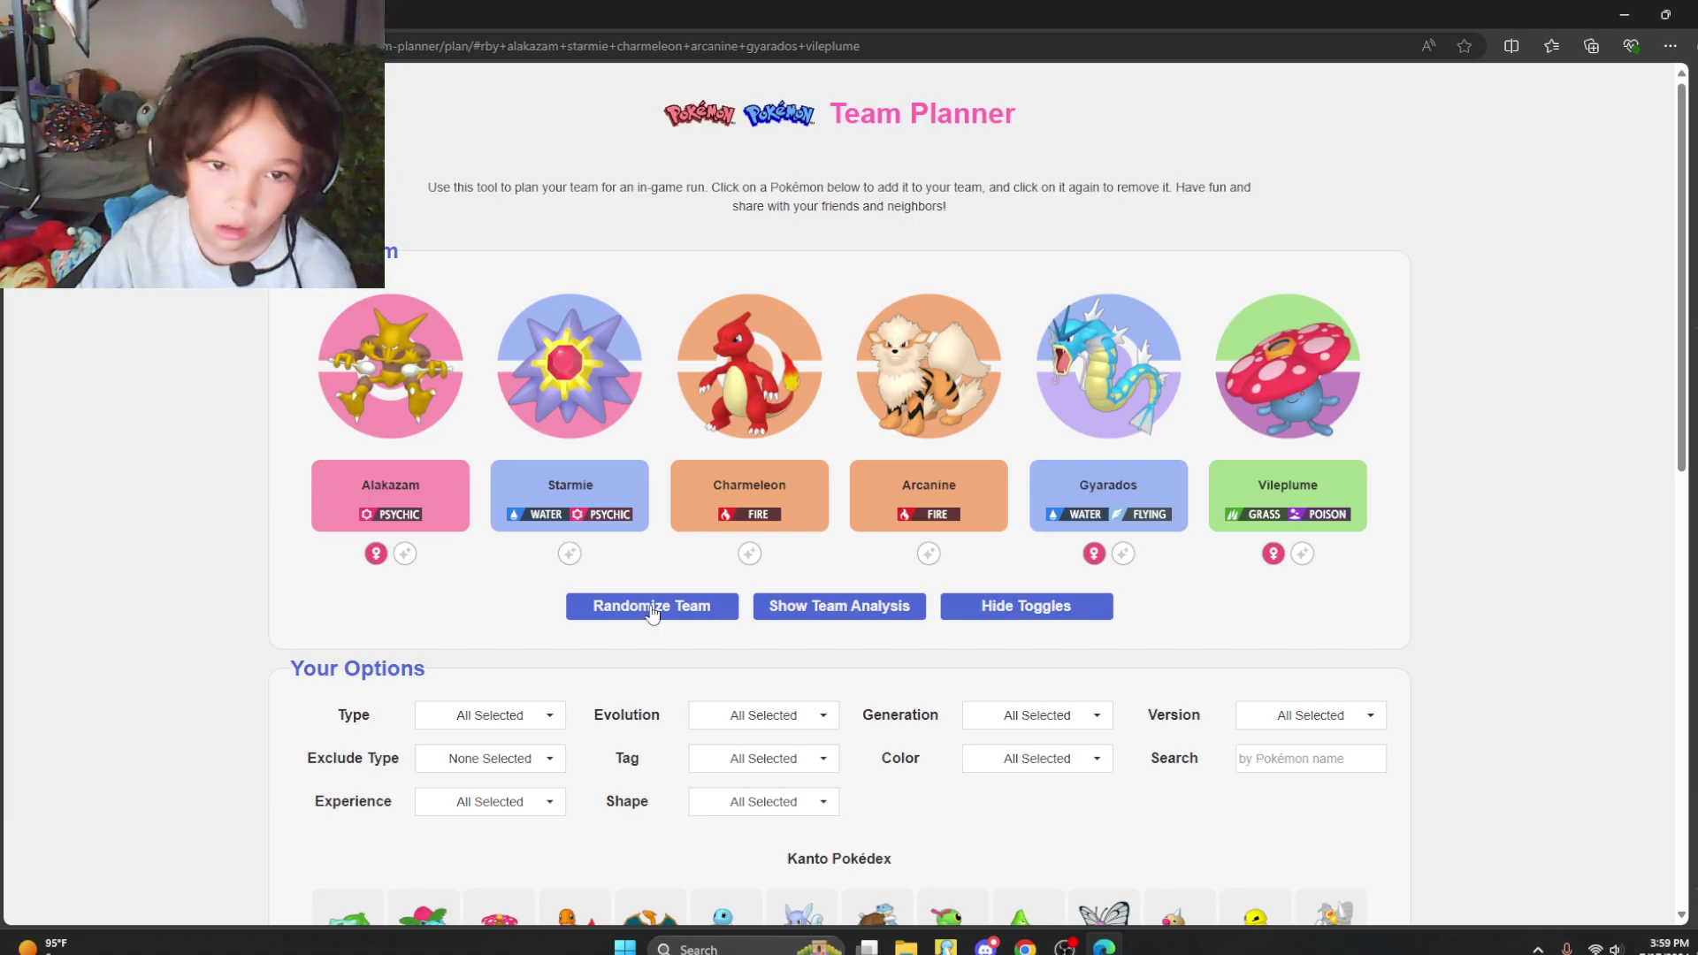
pyautogui.click(651, 614)
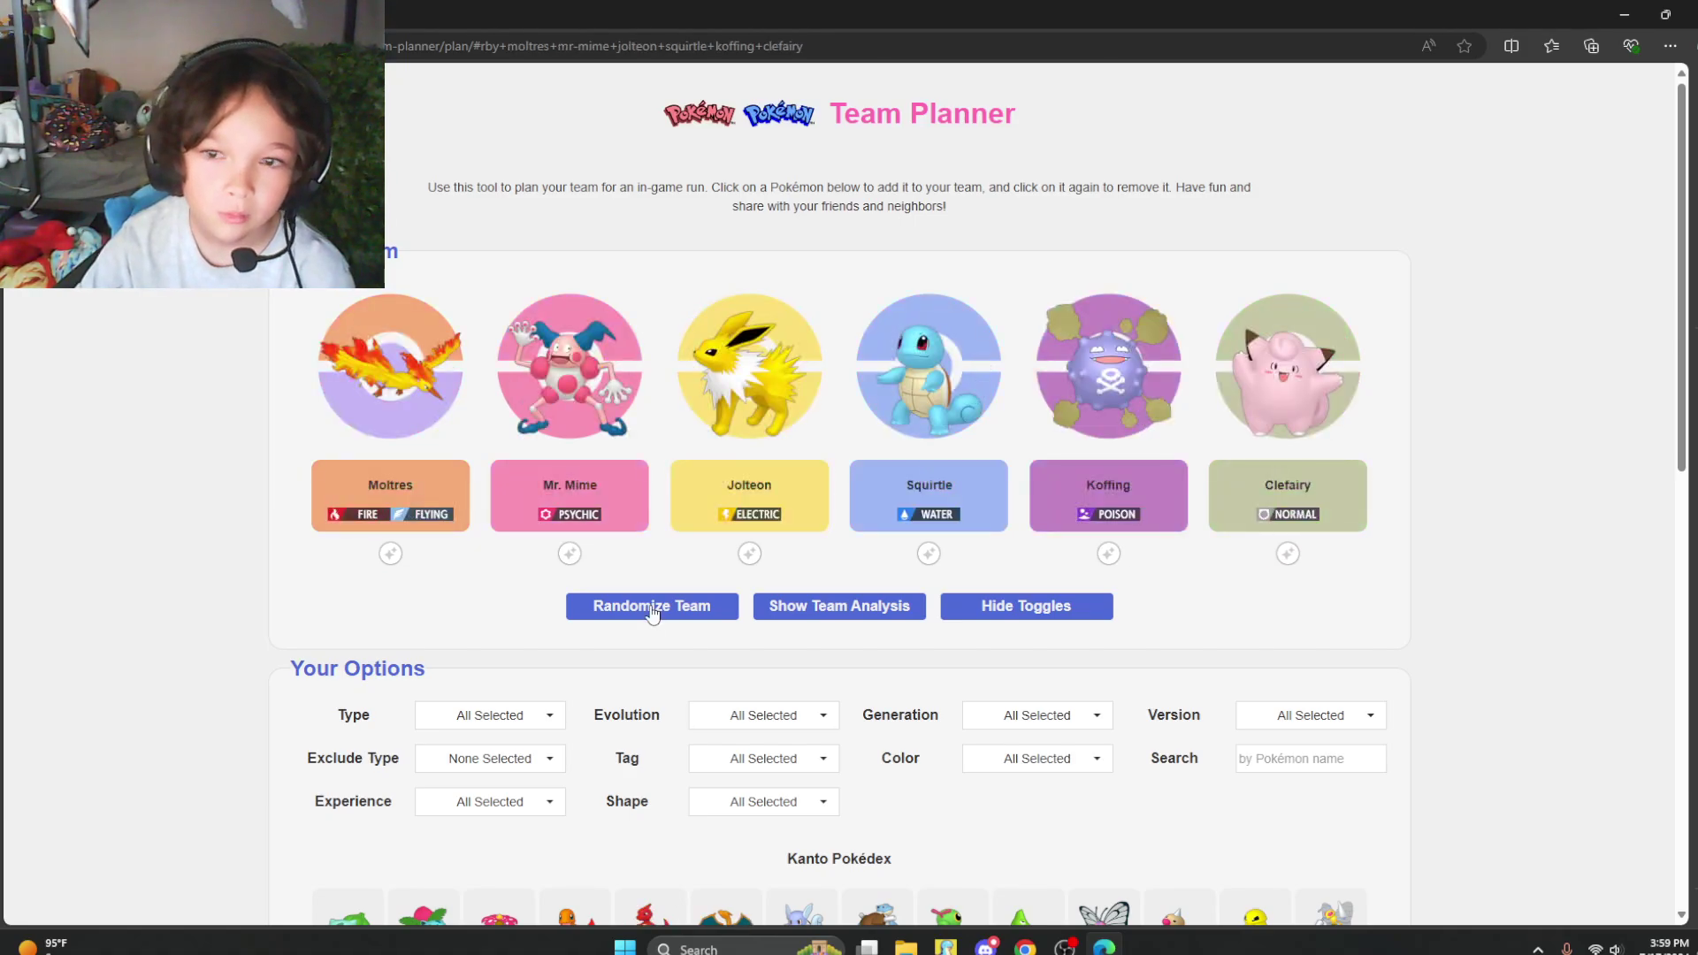
pyautogui.click(651, 613)
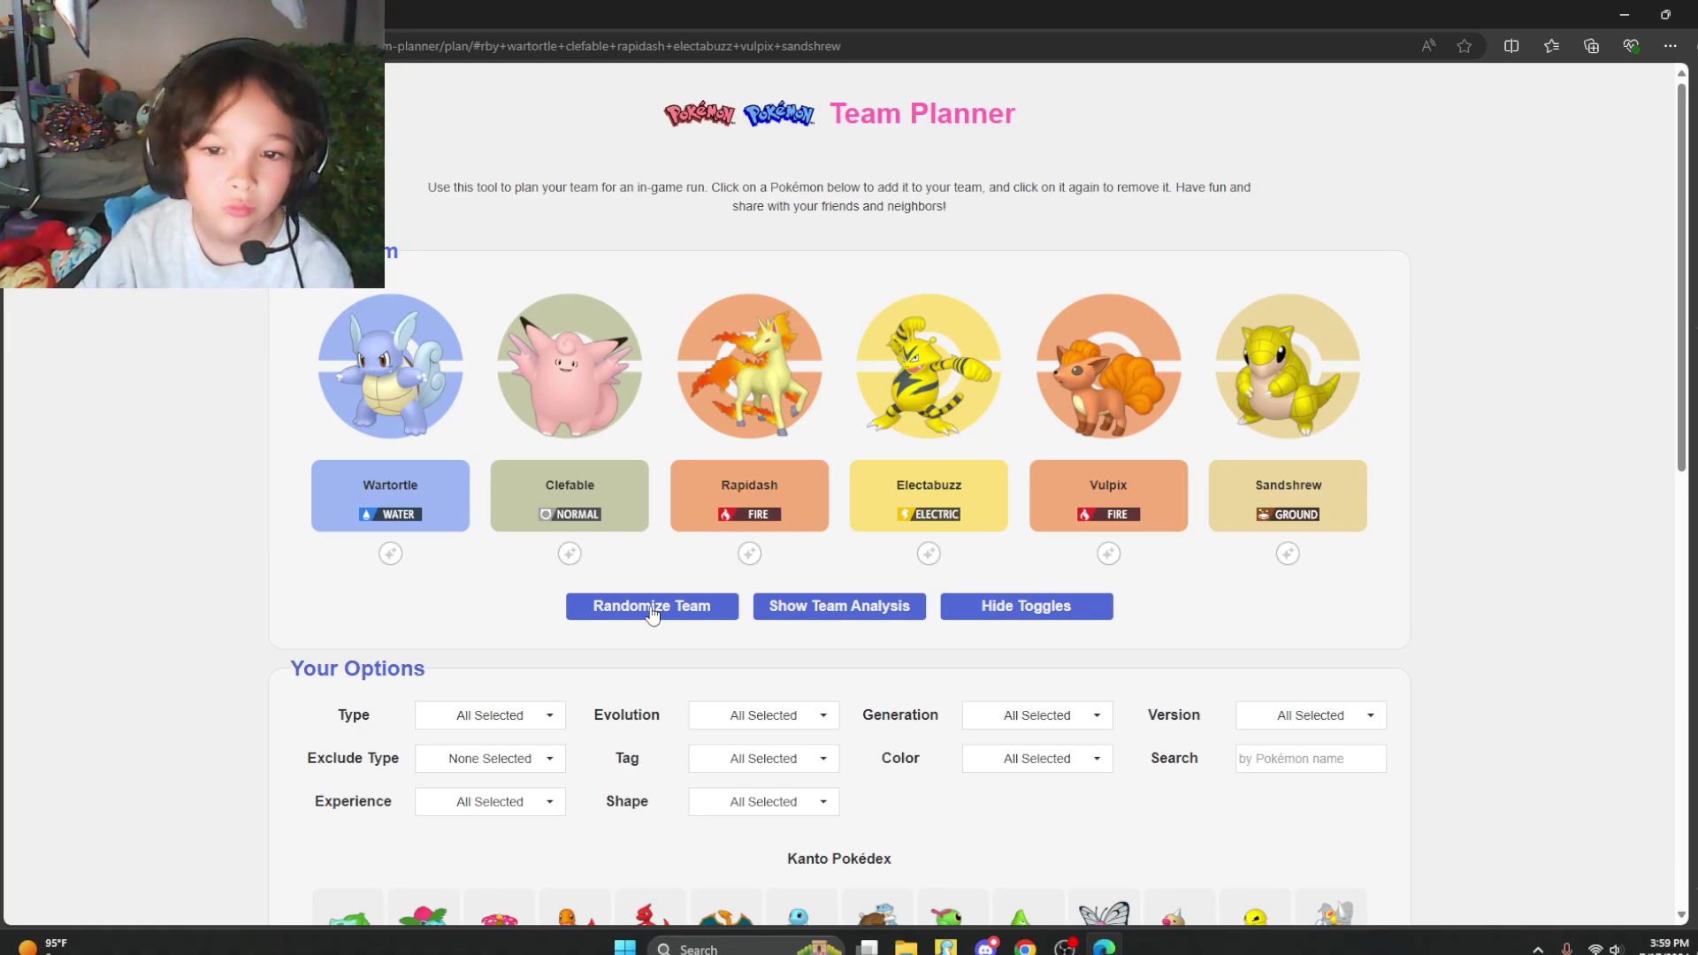
pyautogui.click(651, 613)
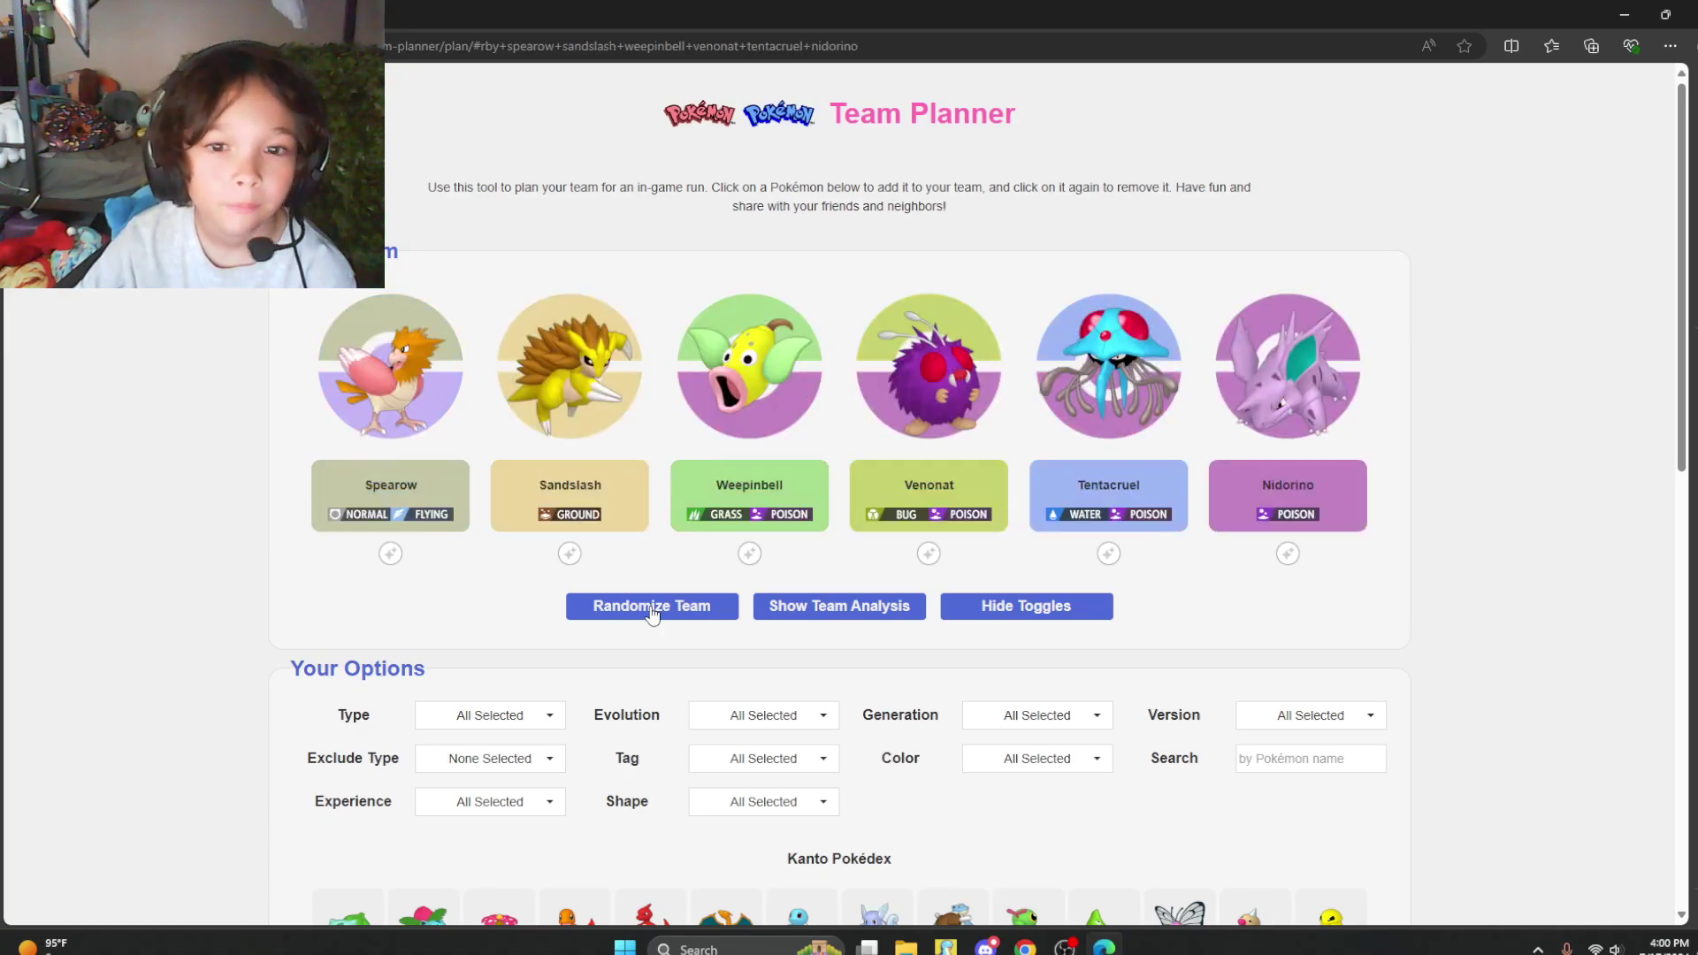
pyautogui.click(651, 613)
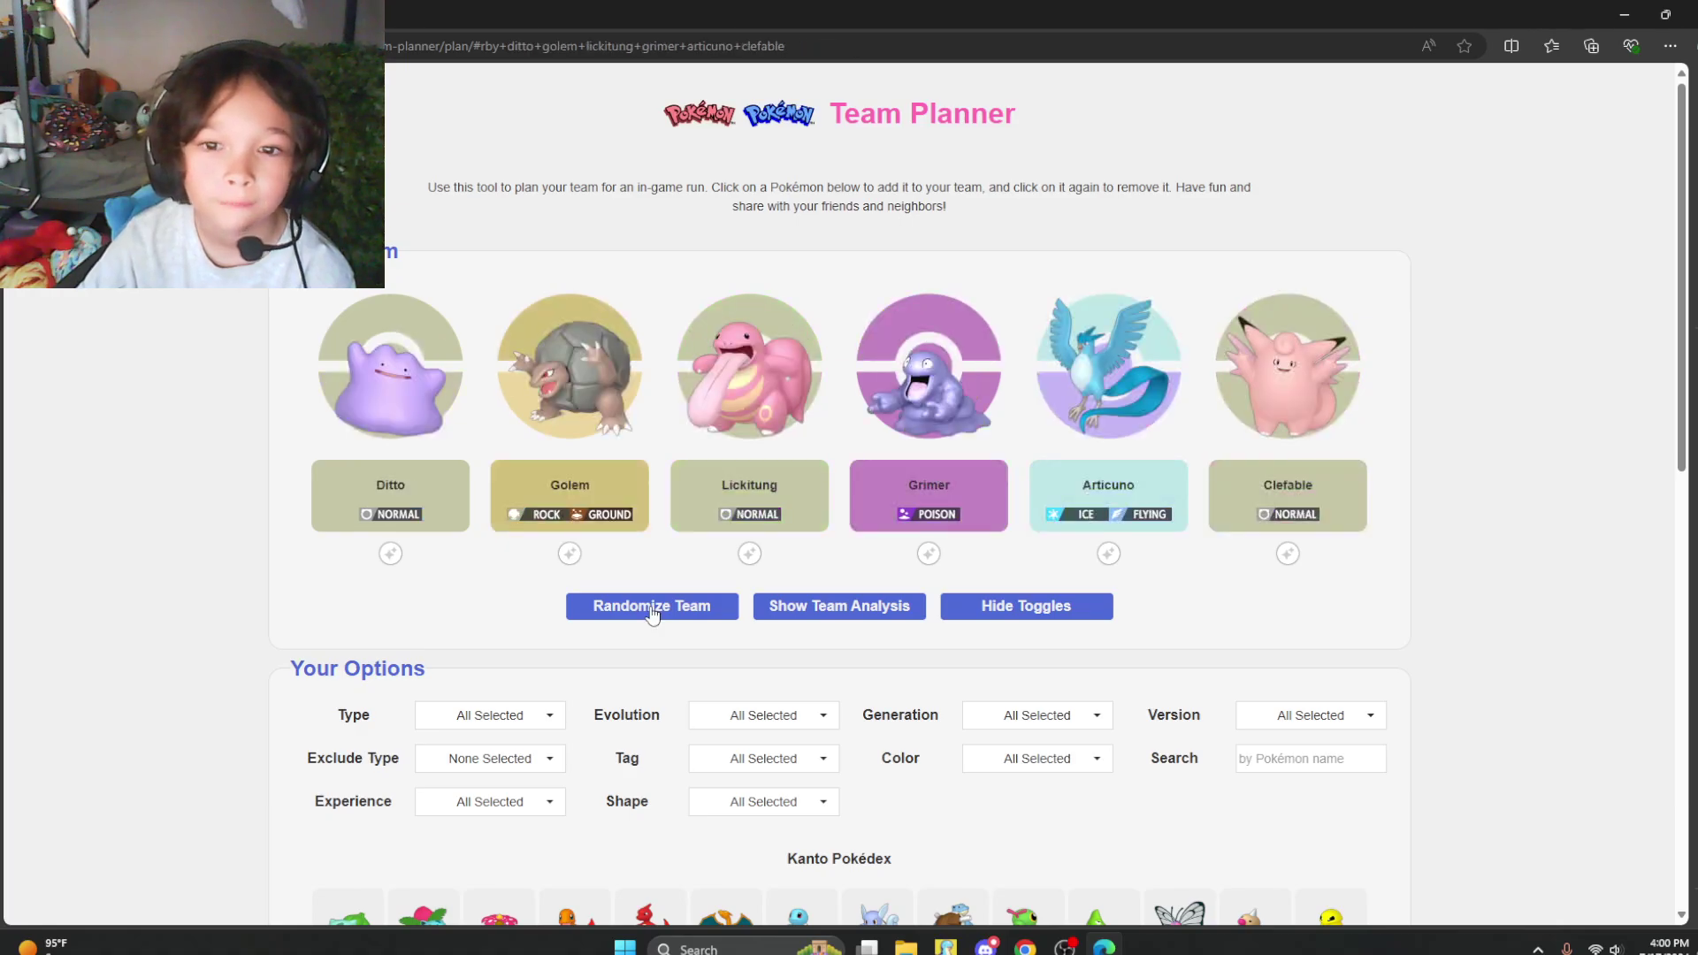
pyautogui.click(651, 614)
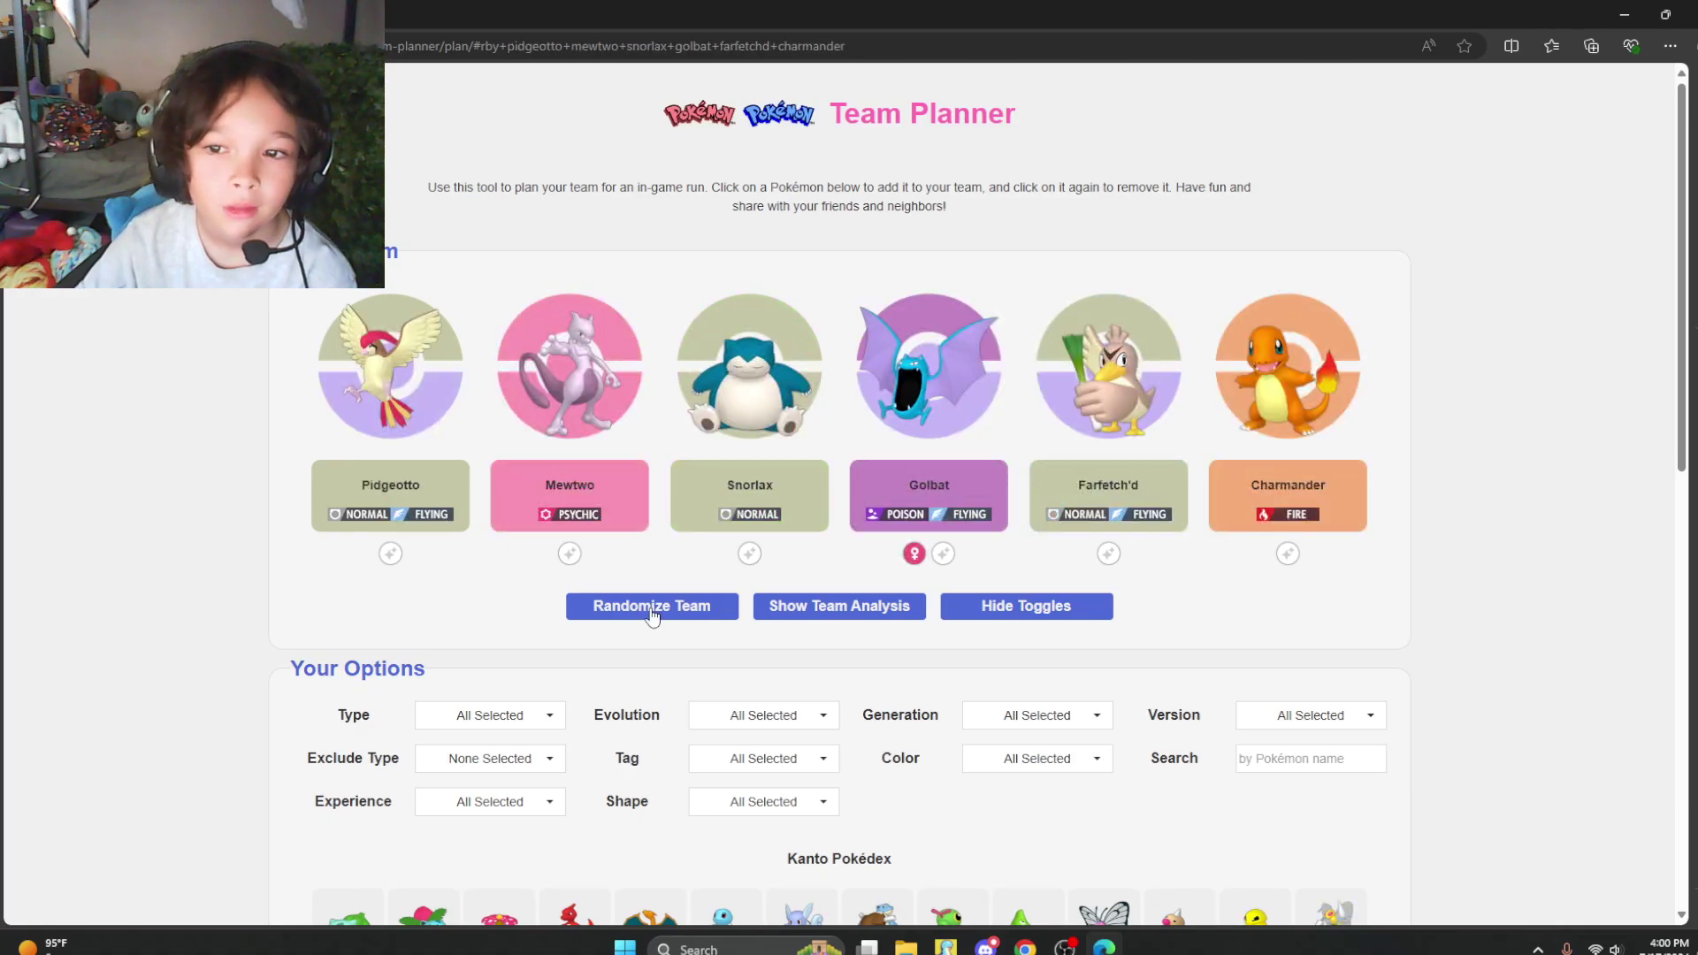
# Reroll twice, toggle Doduo's gender back to male, then reroll to Clefairy, Mr. Mime, Seadra, Grimer, Pidgey, Goldeen.
pyautogui.click(652, 613)
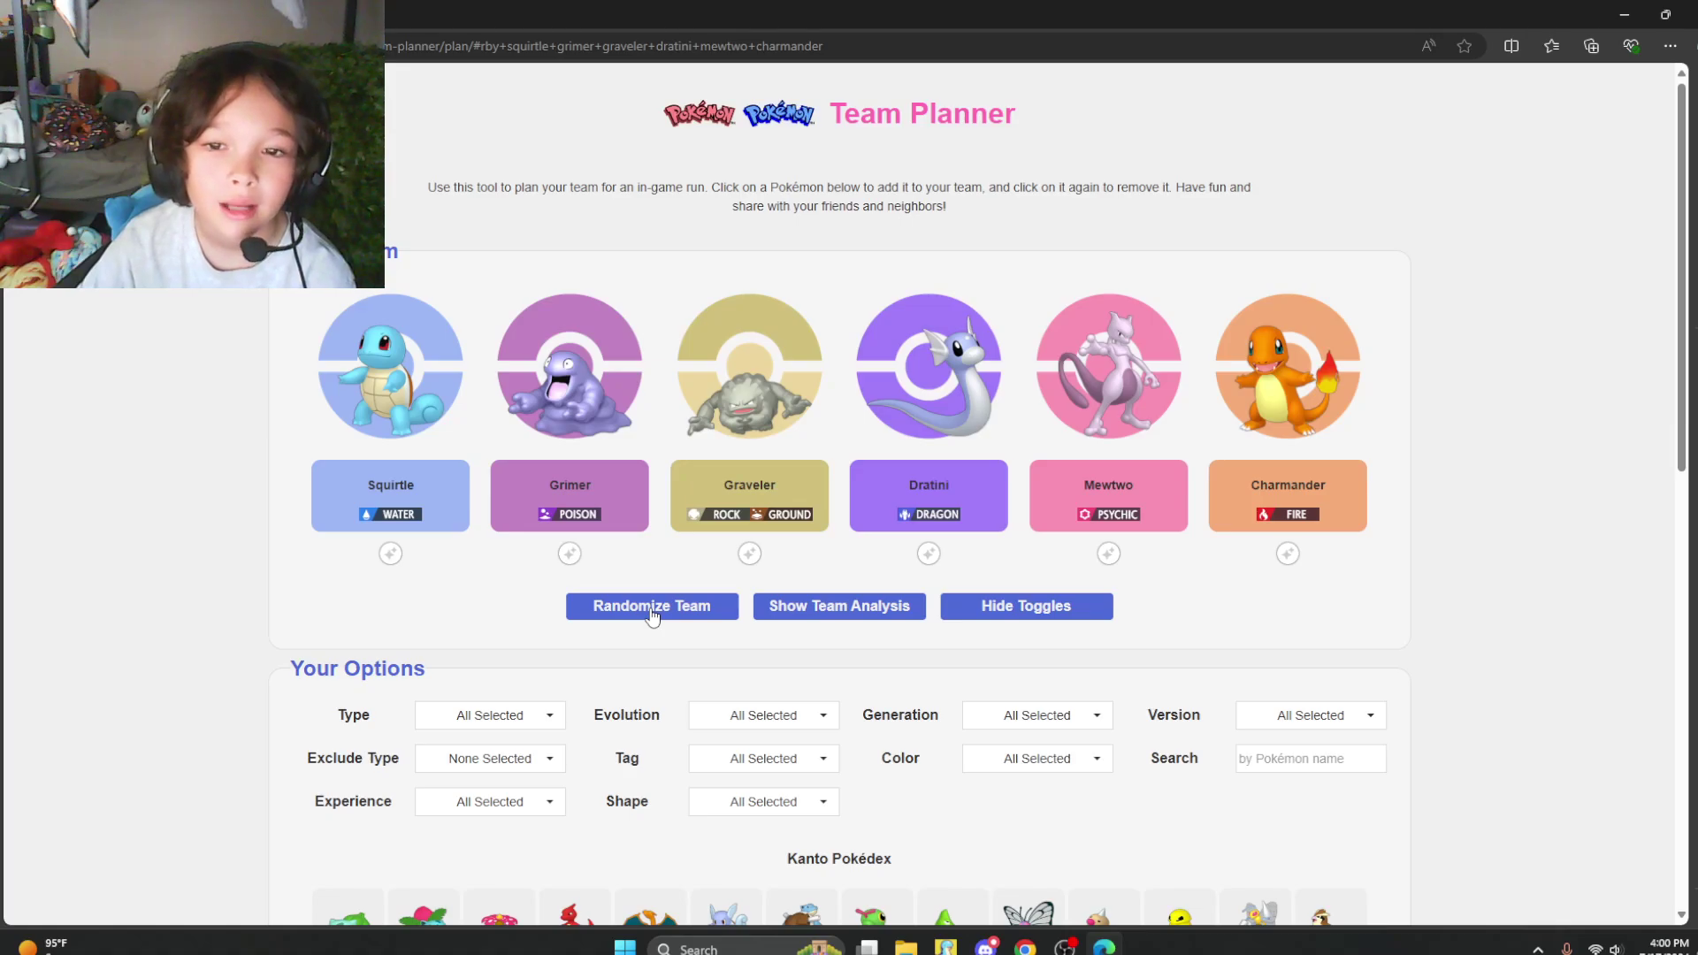
pyautogui.click(651, 613)
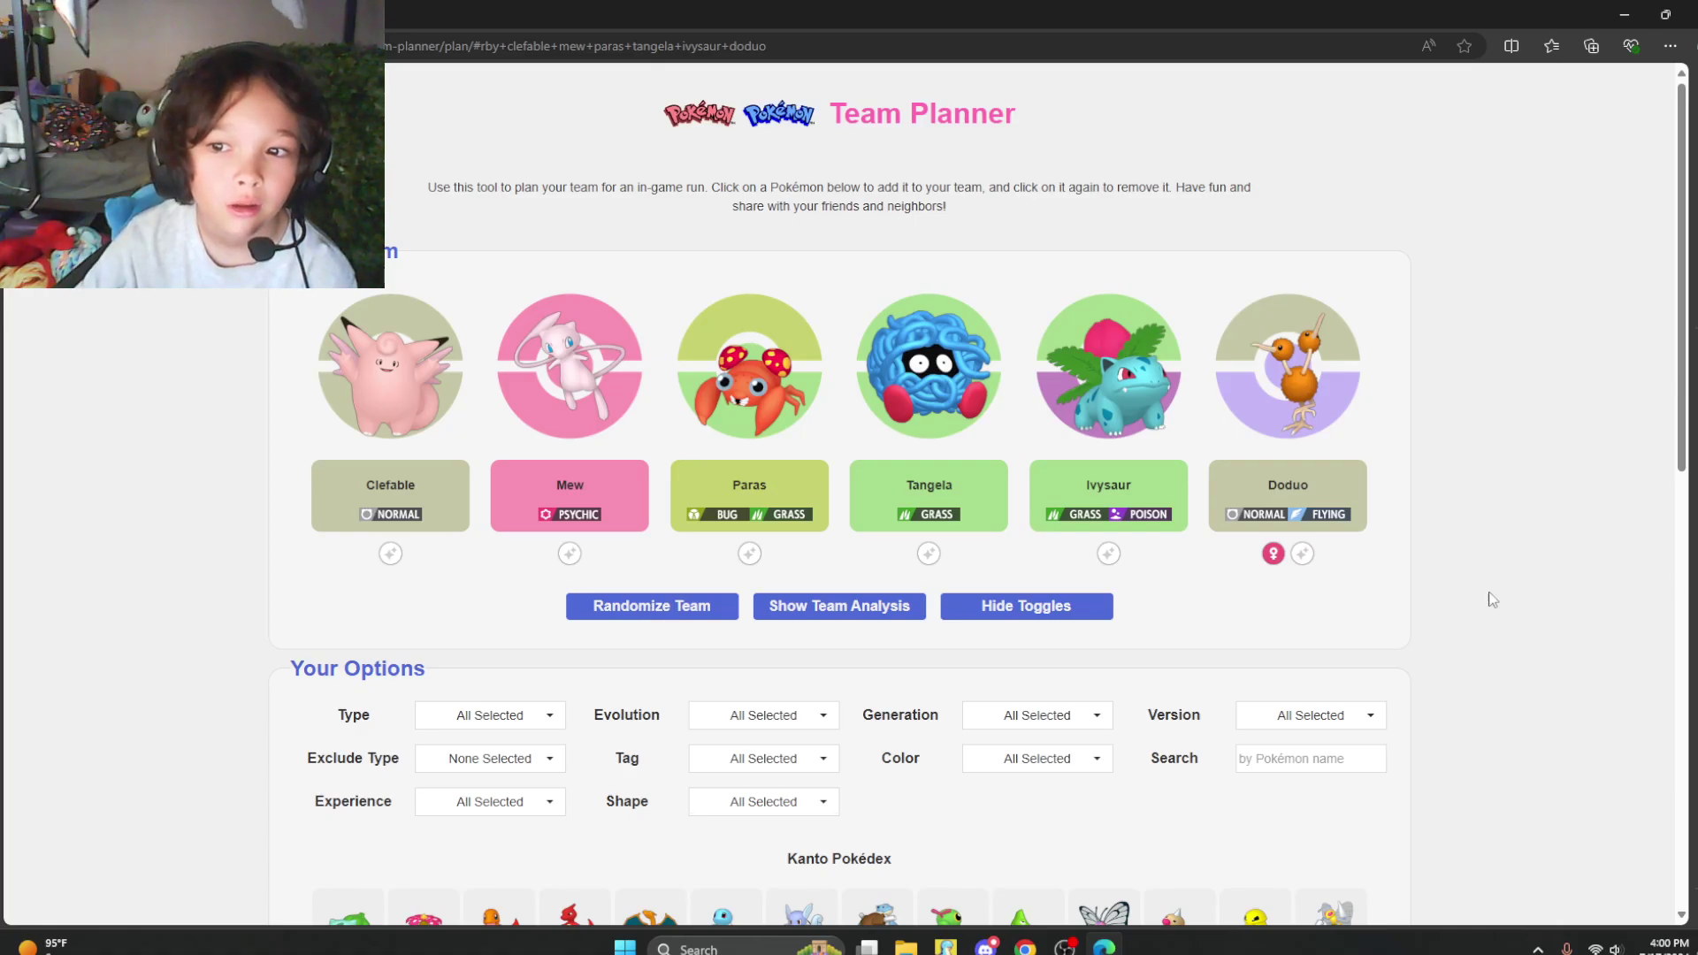
pyautogui.click(1271, 560)
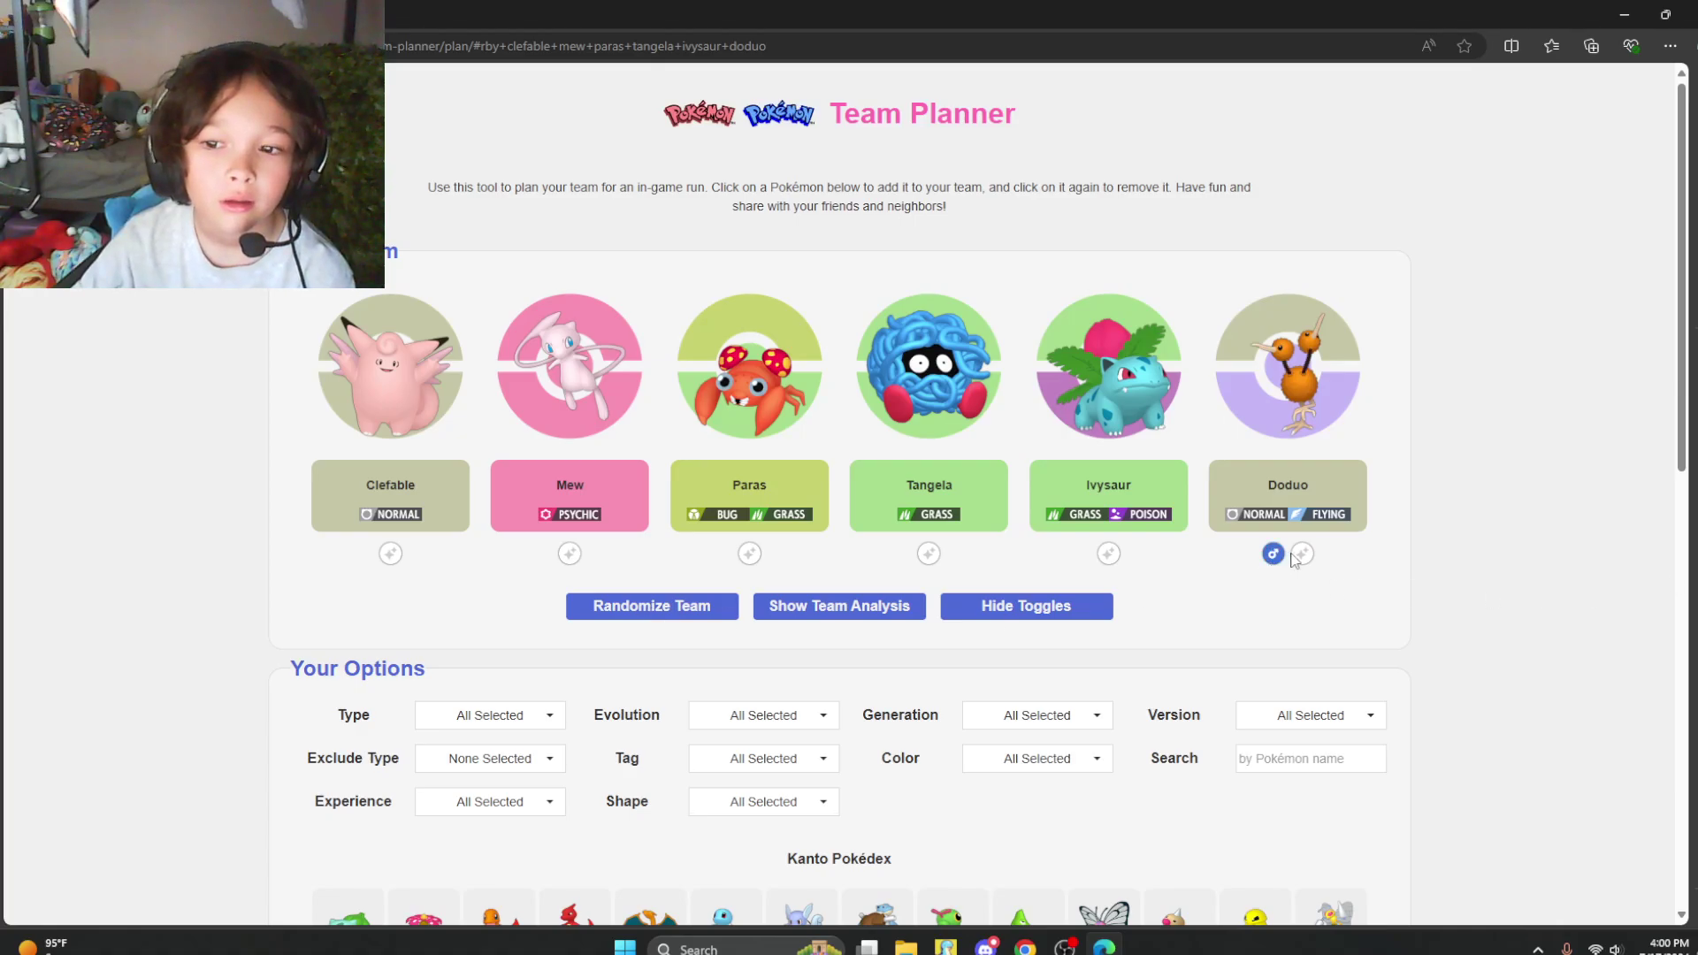
pyautogui.click(1276, 561)
pyautogui.click(1273, 558)
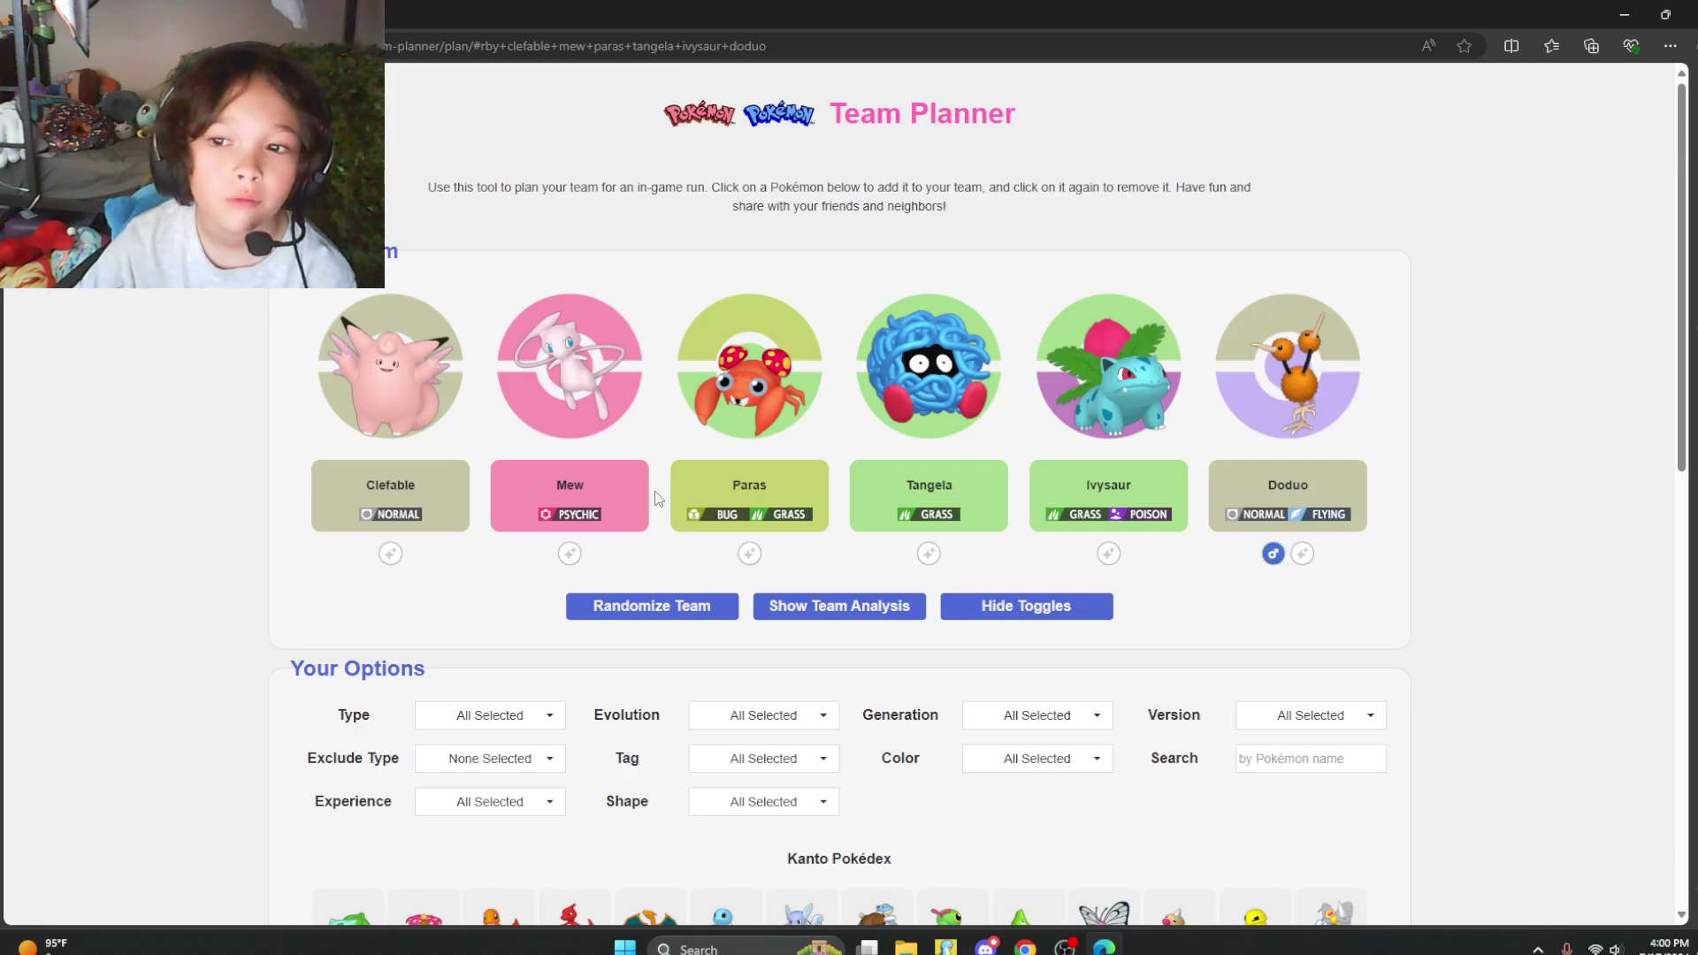
pyautogui.click(664, 614)
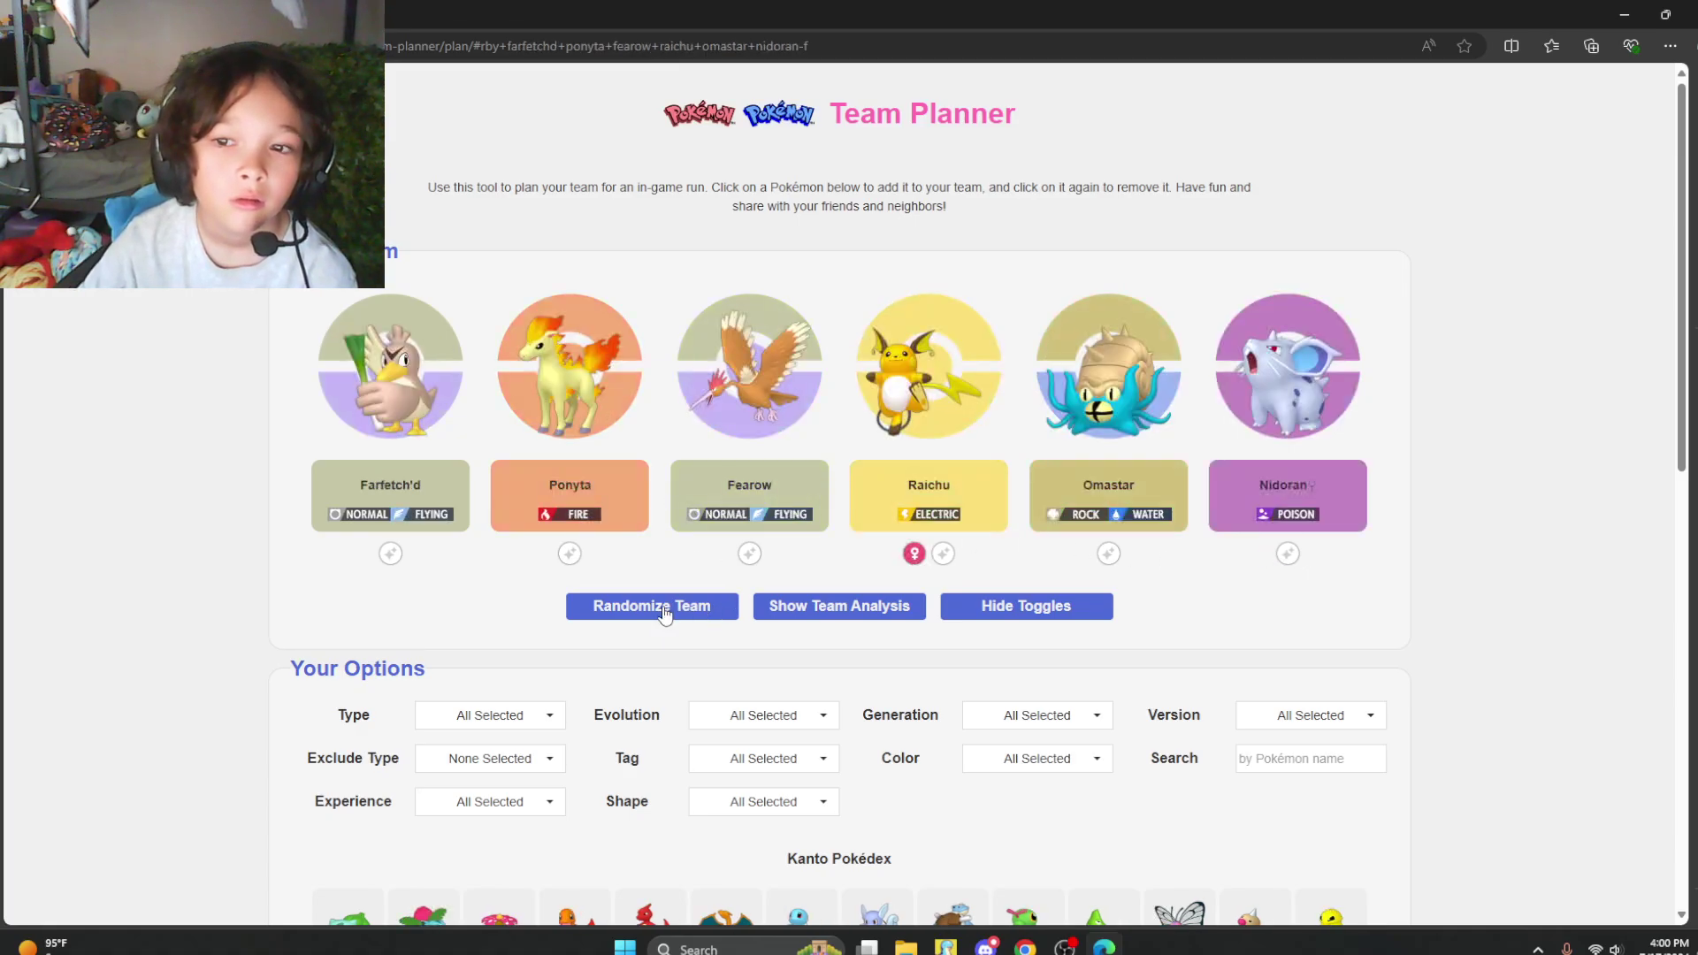
pyautogui.click(665, 615)
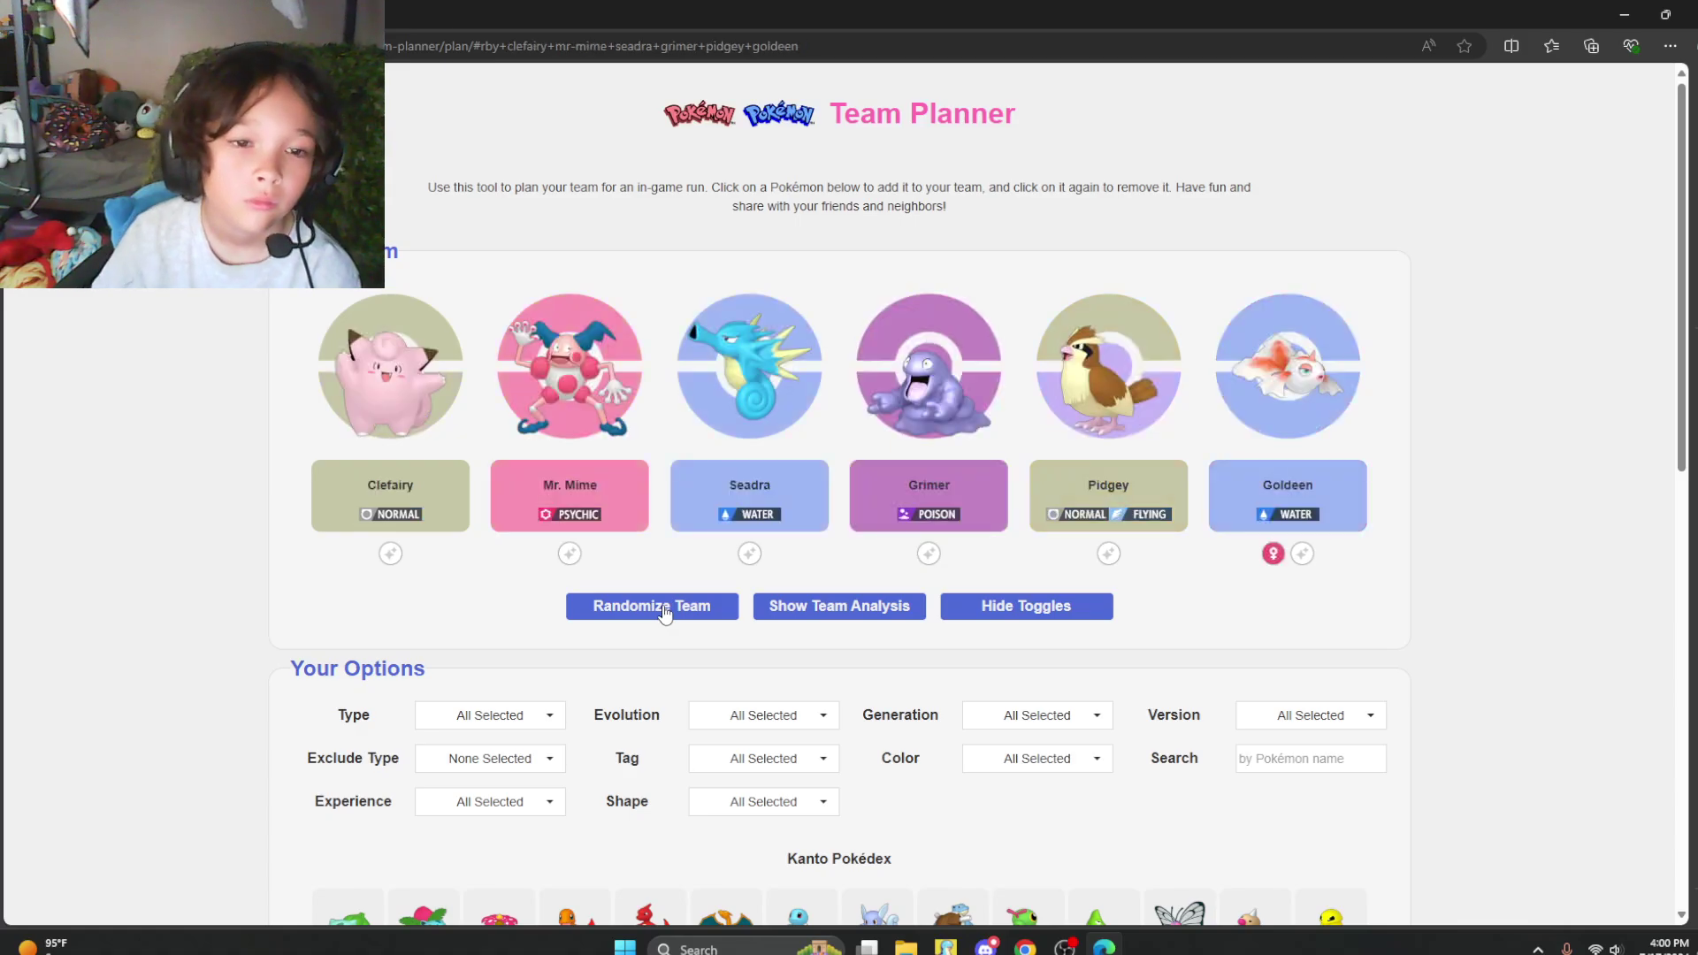
# Reroll the Kanto team about two dozen more times, starting from the Goldeen lineup.
pyautogui.moveTo(673, 457); pyautogui.dragTo(674, 438)
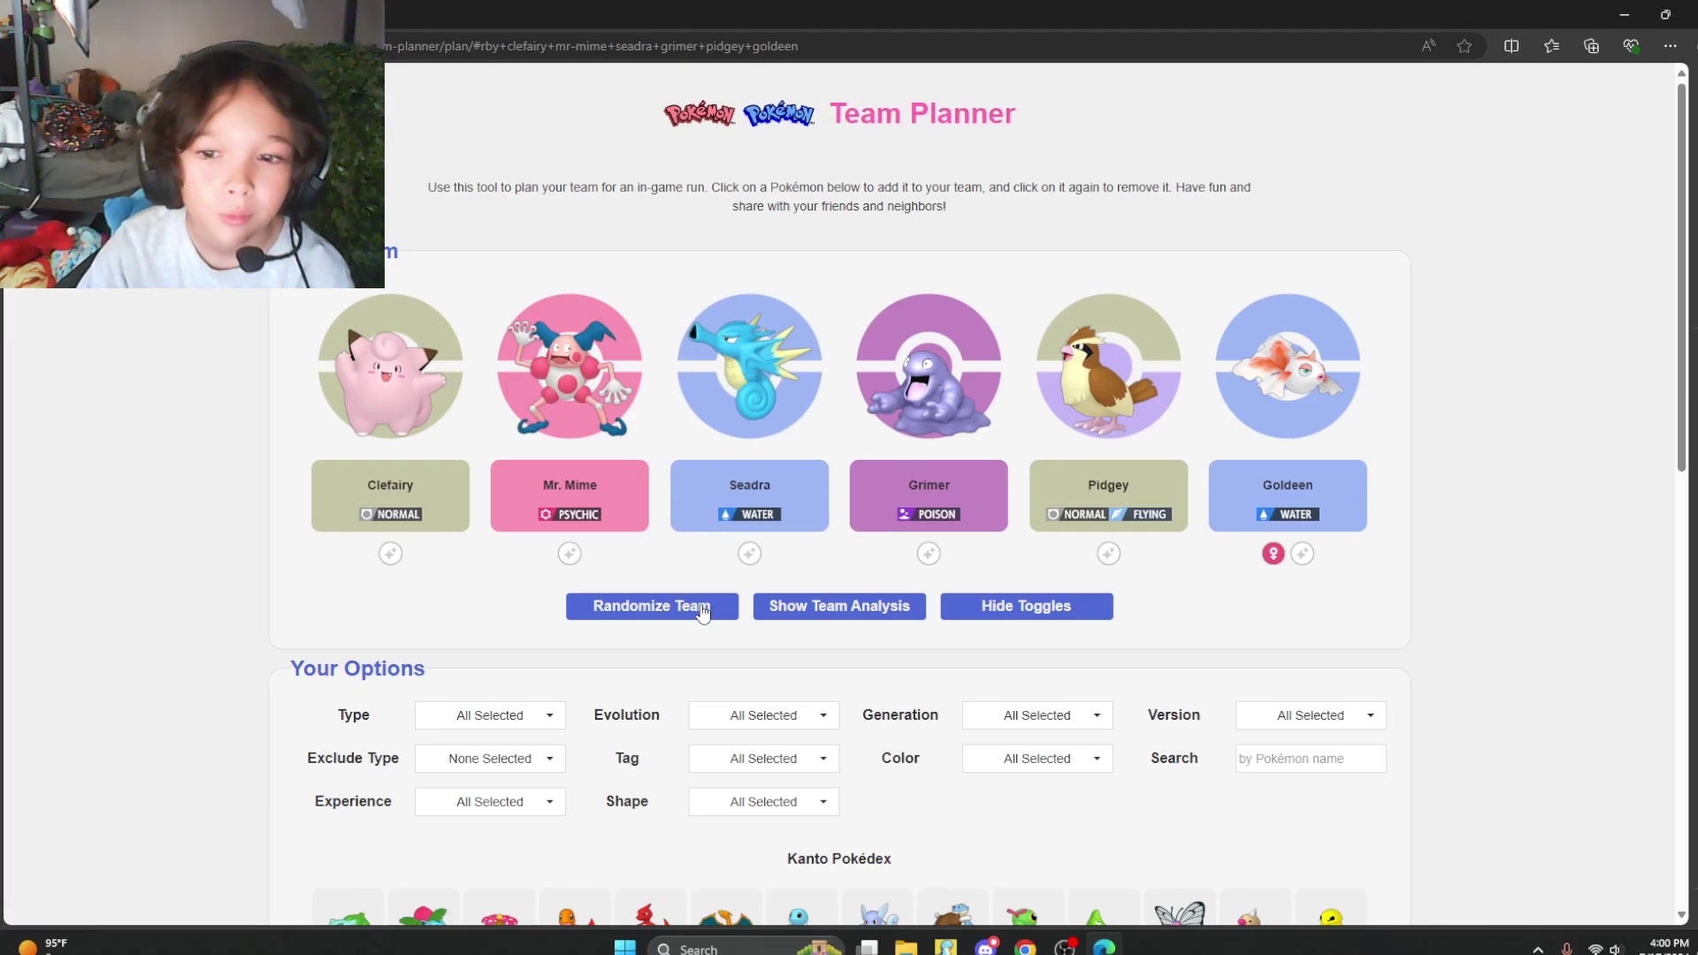
pyautogui.click(672, 617)
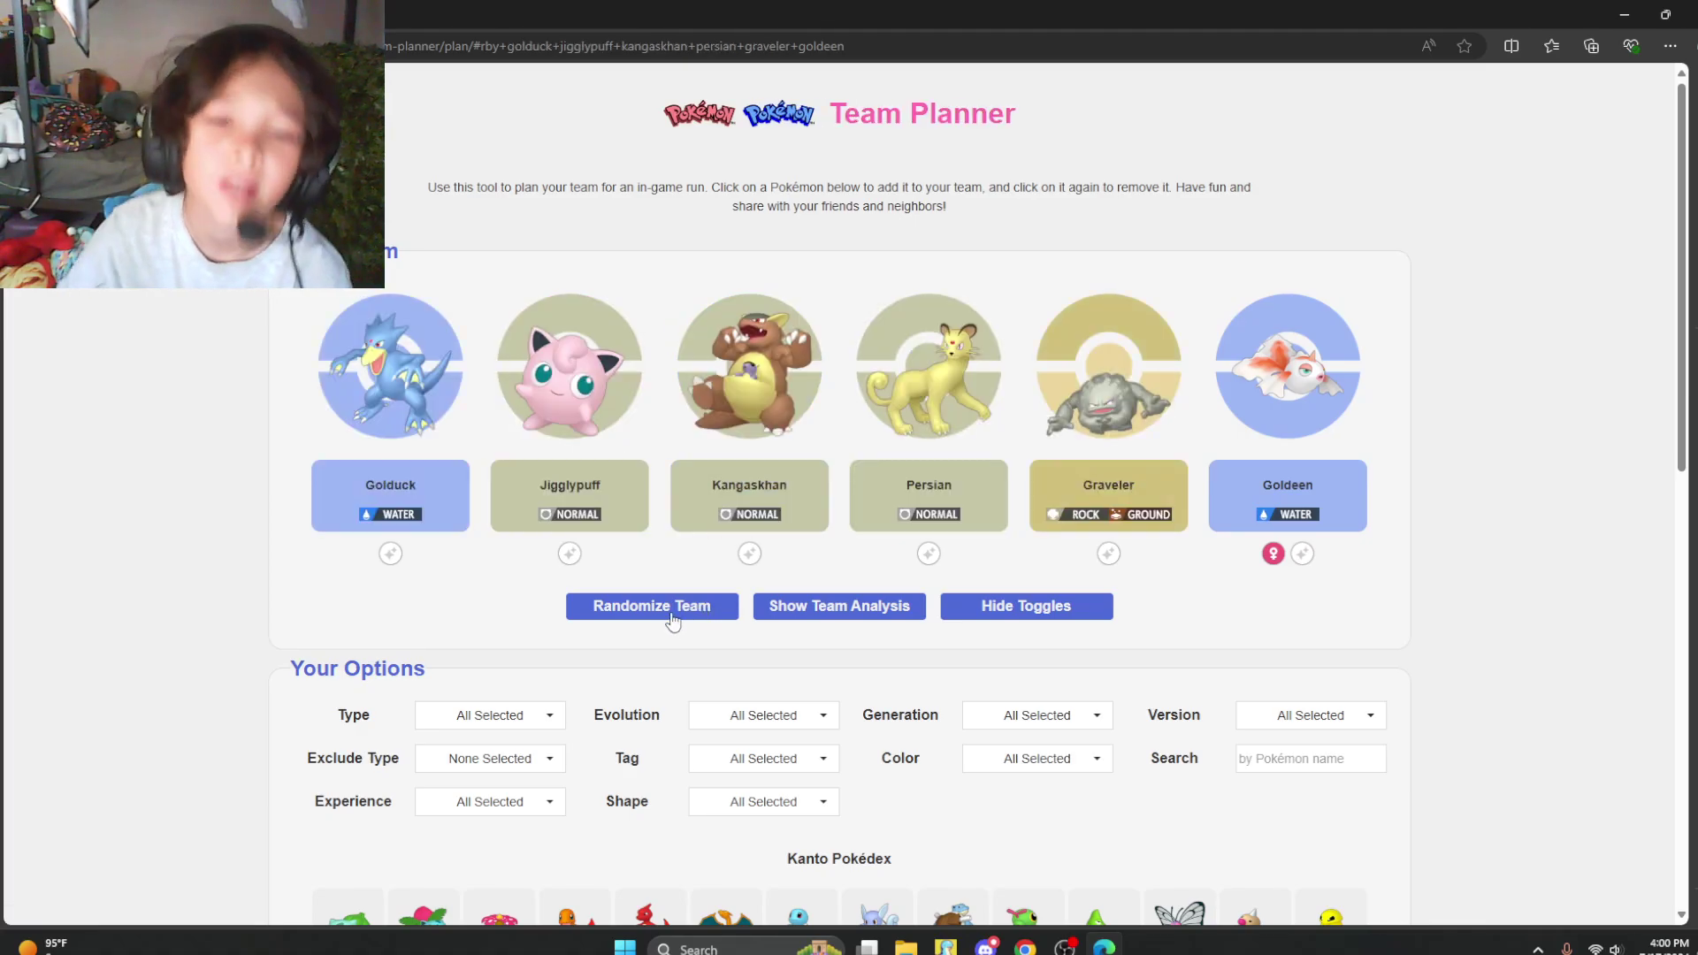
pyautogui.click(672, 617)
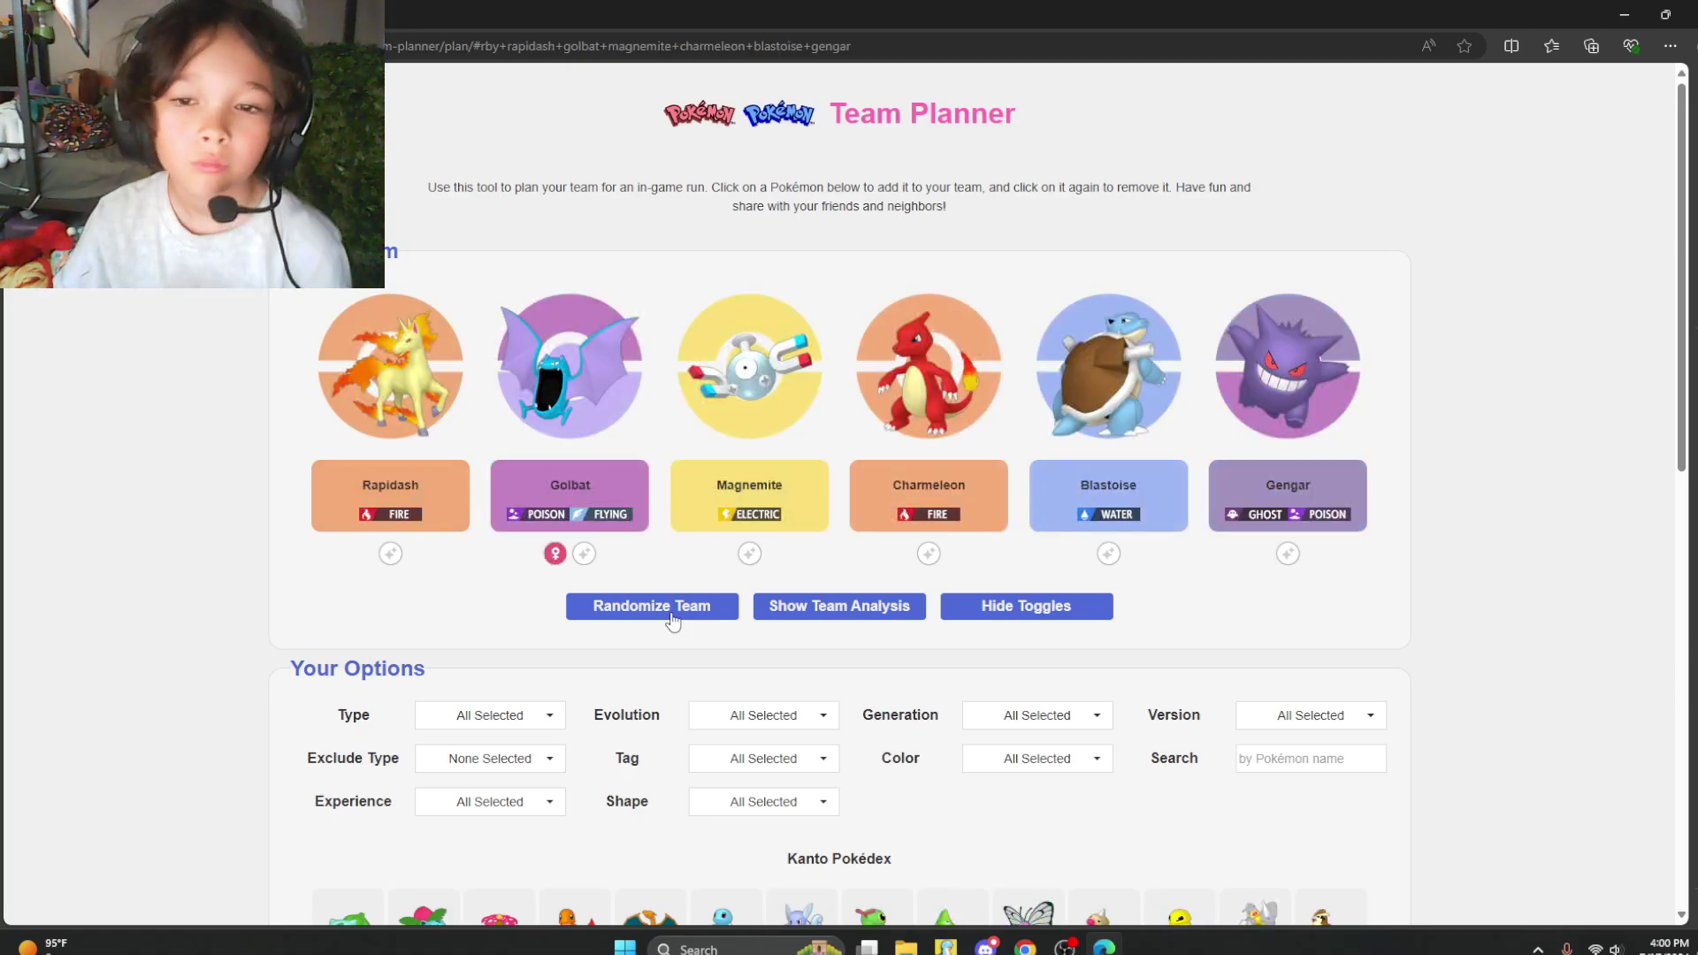
pyautogui.click(672, 615)
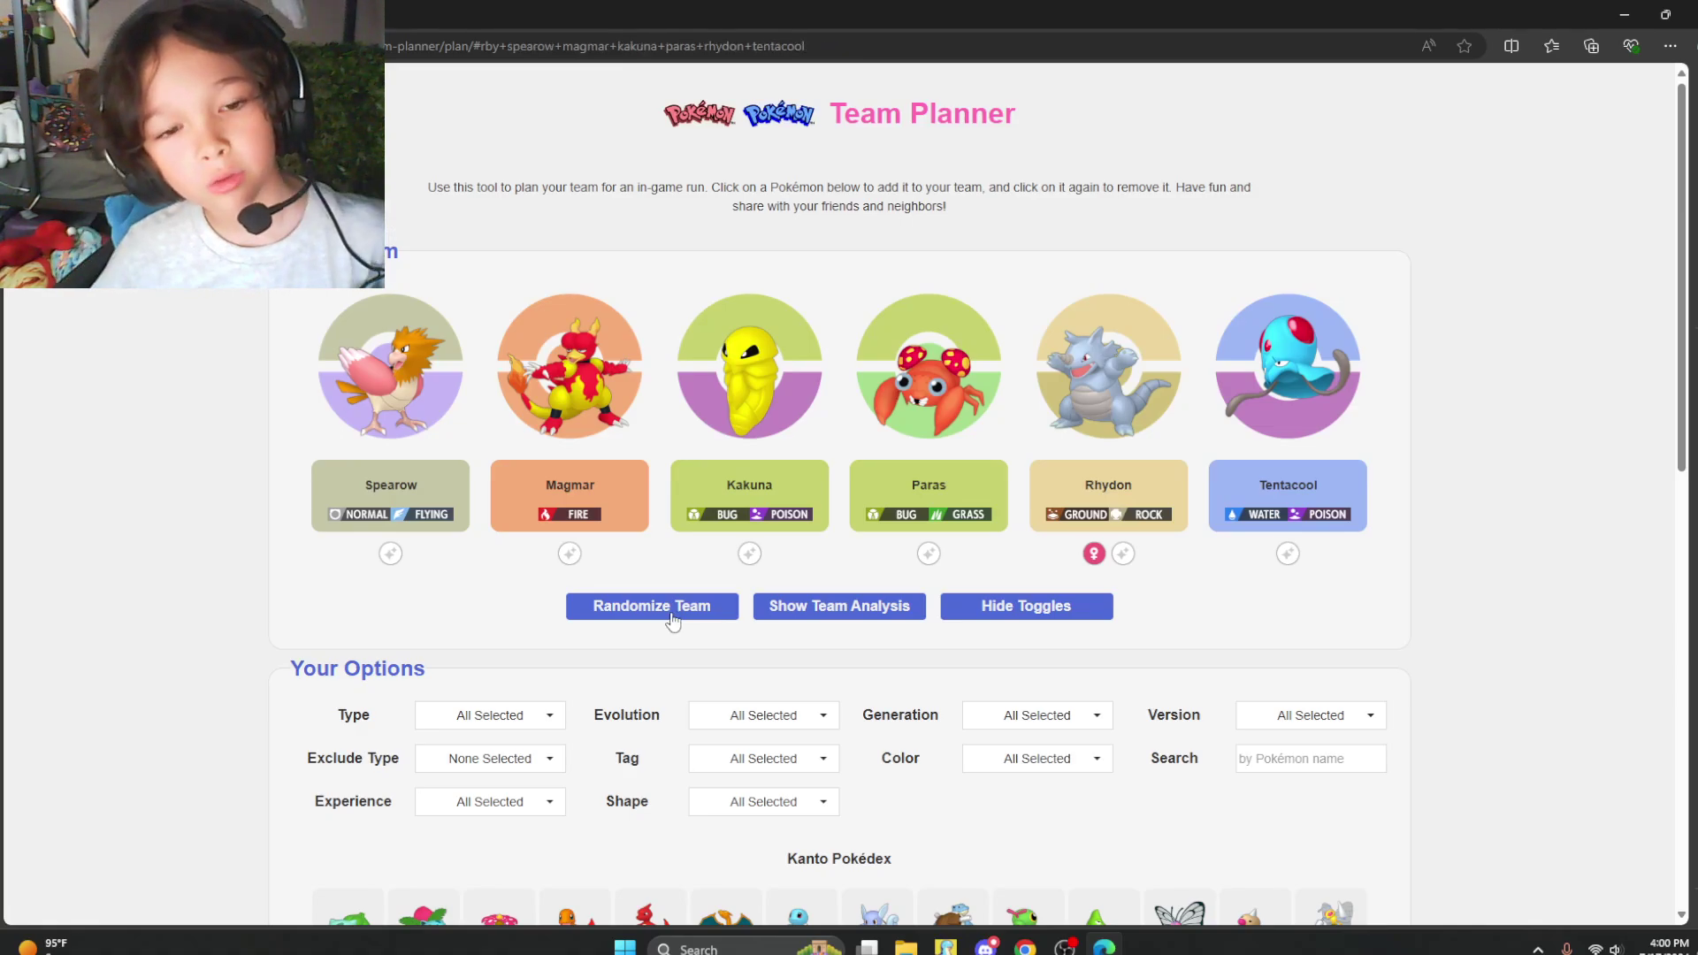
pyautogui.click(671, 615)
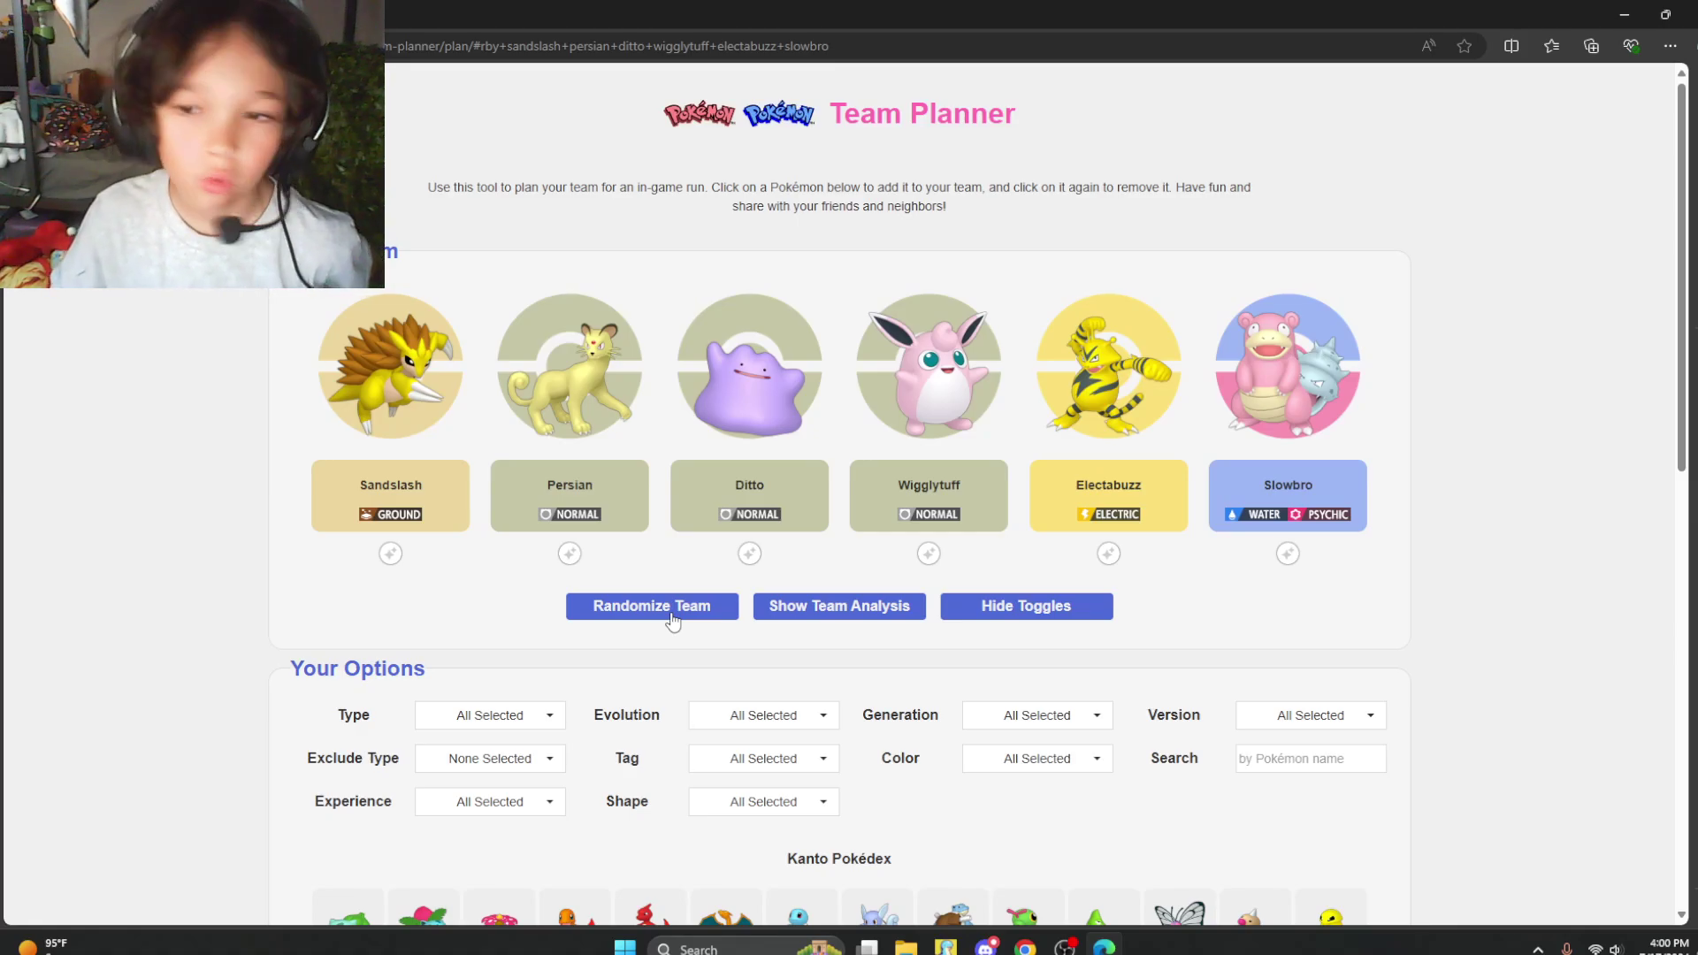
pyautogui.click(671, 616)
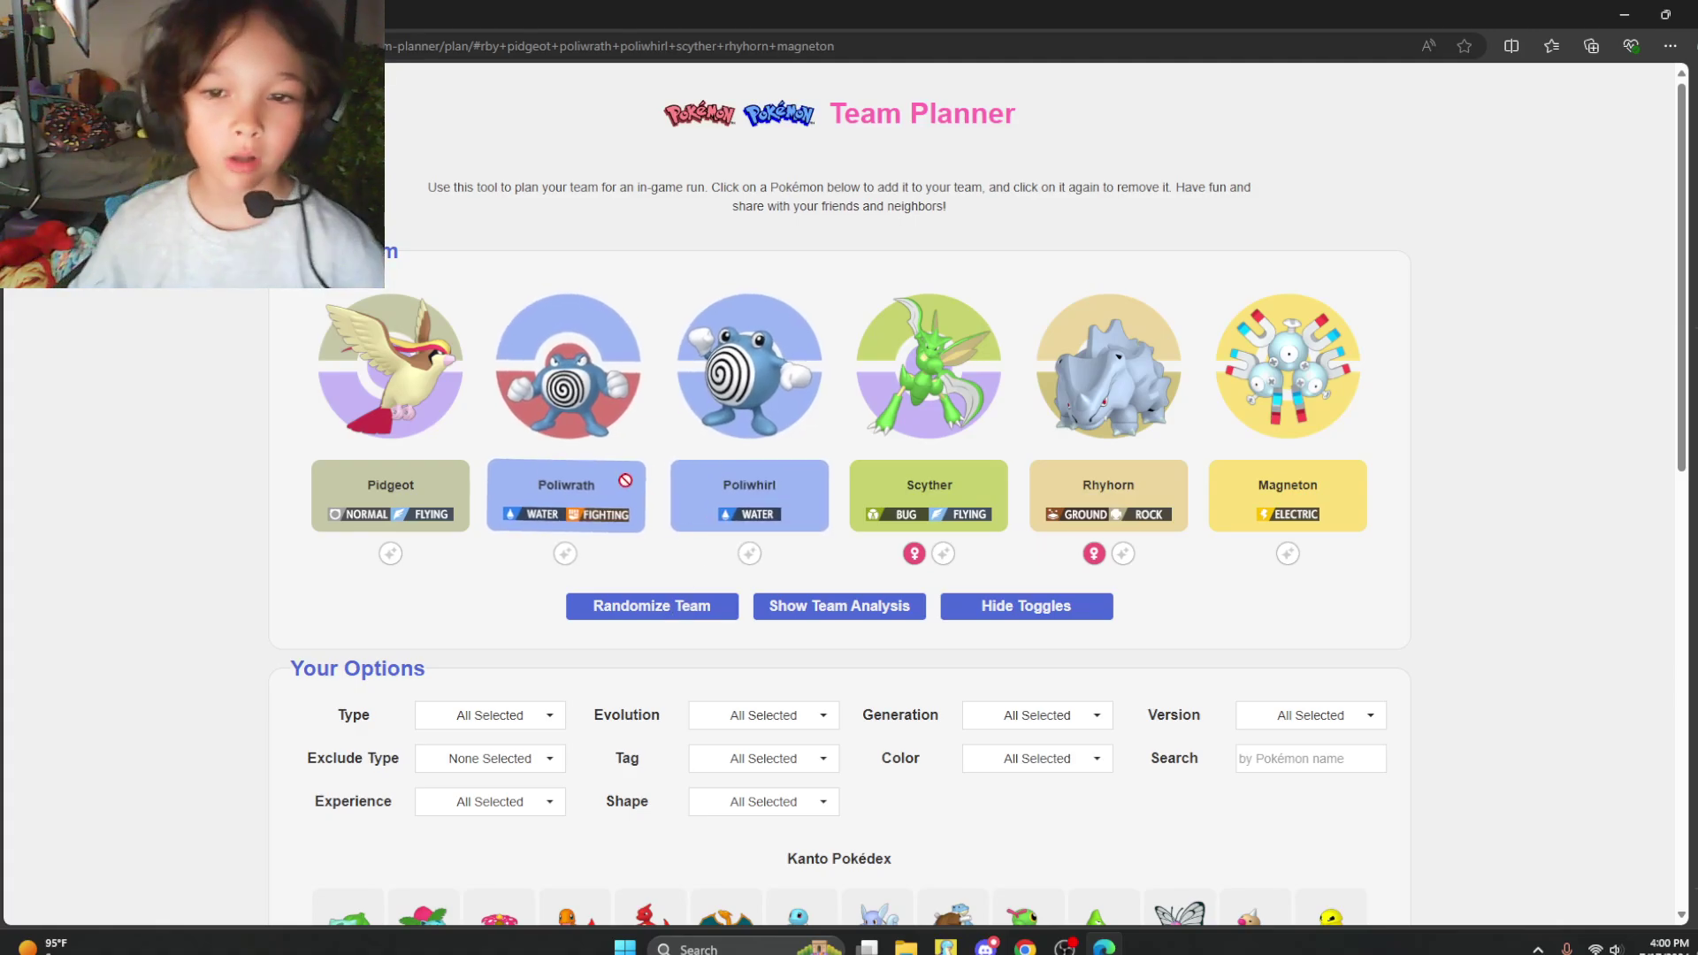
pyautogui.click(618, 614)
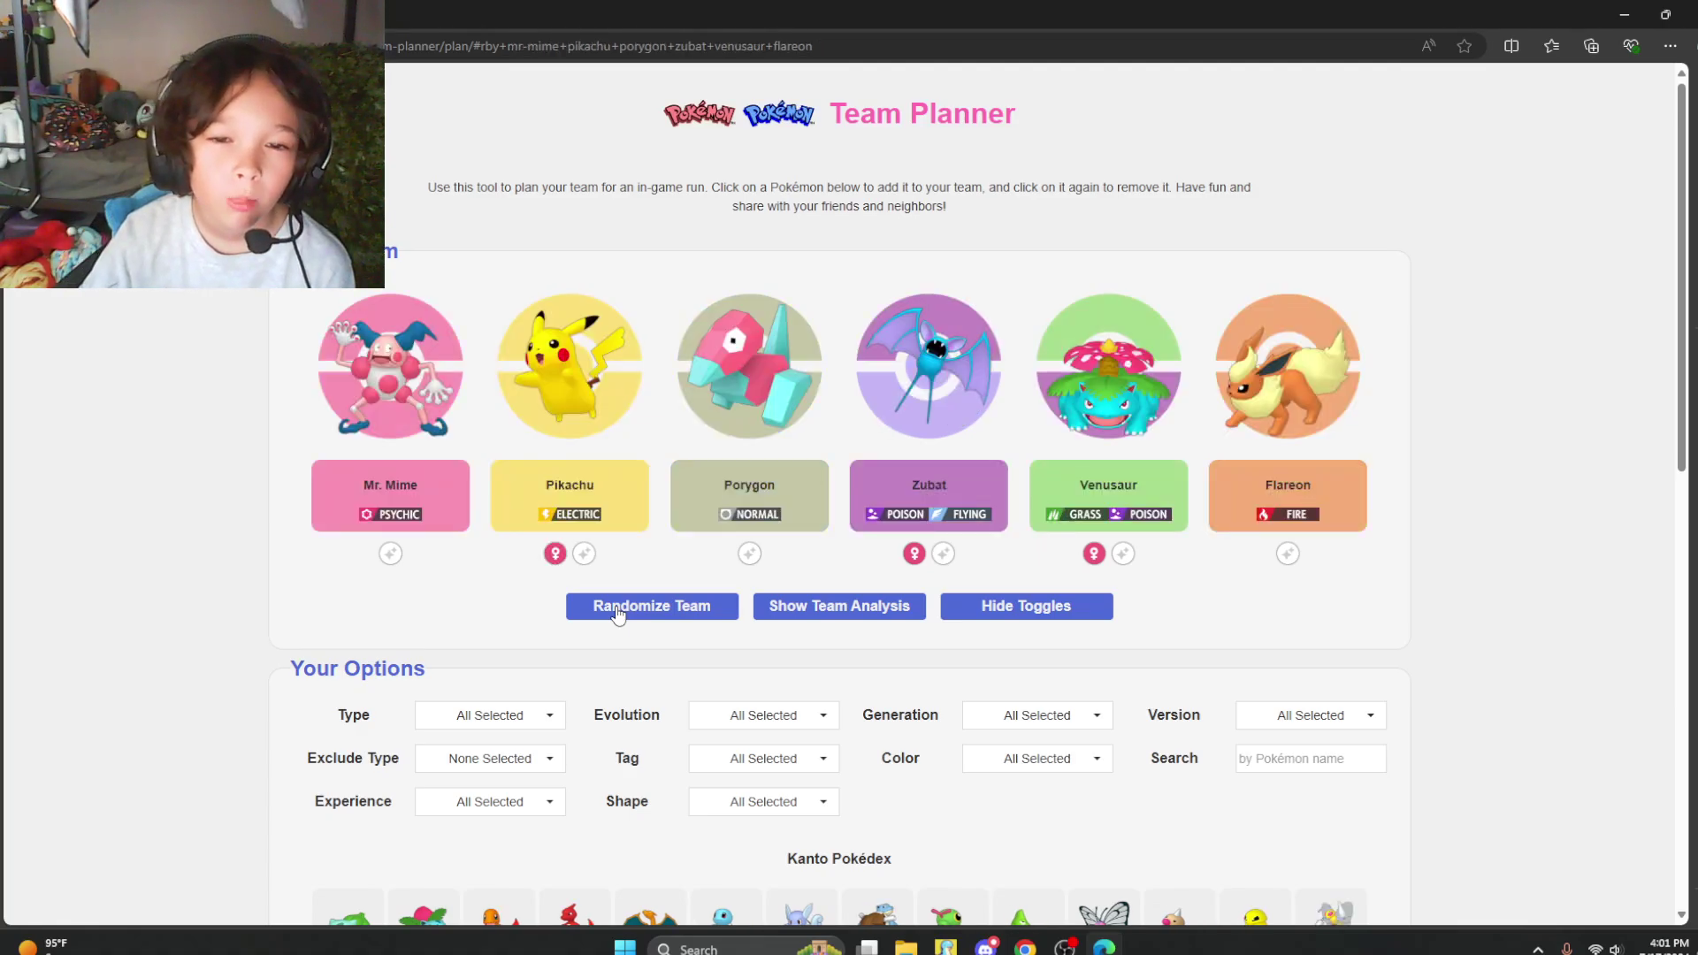
pyautogui.click(616, 615)
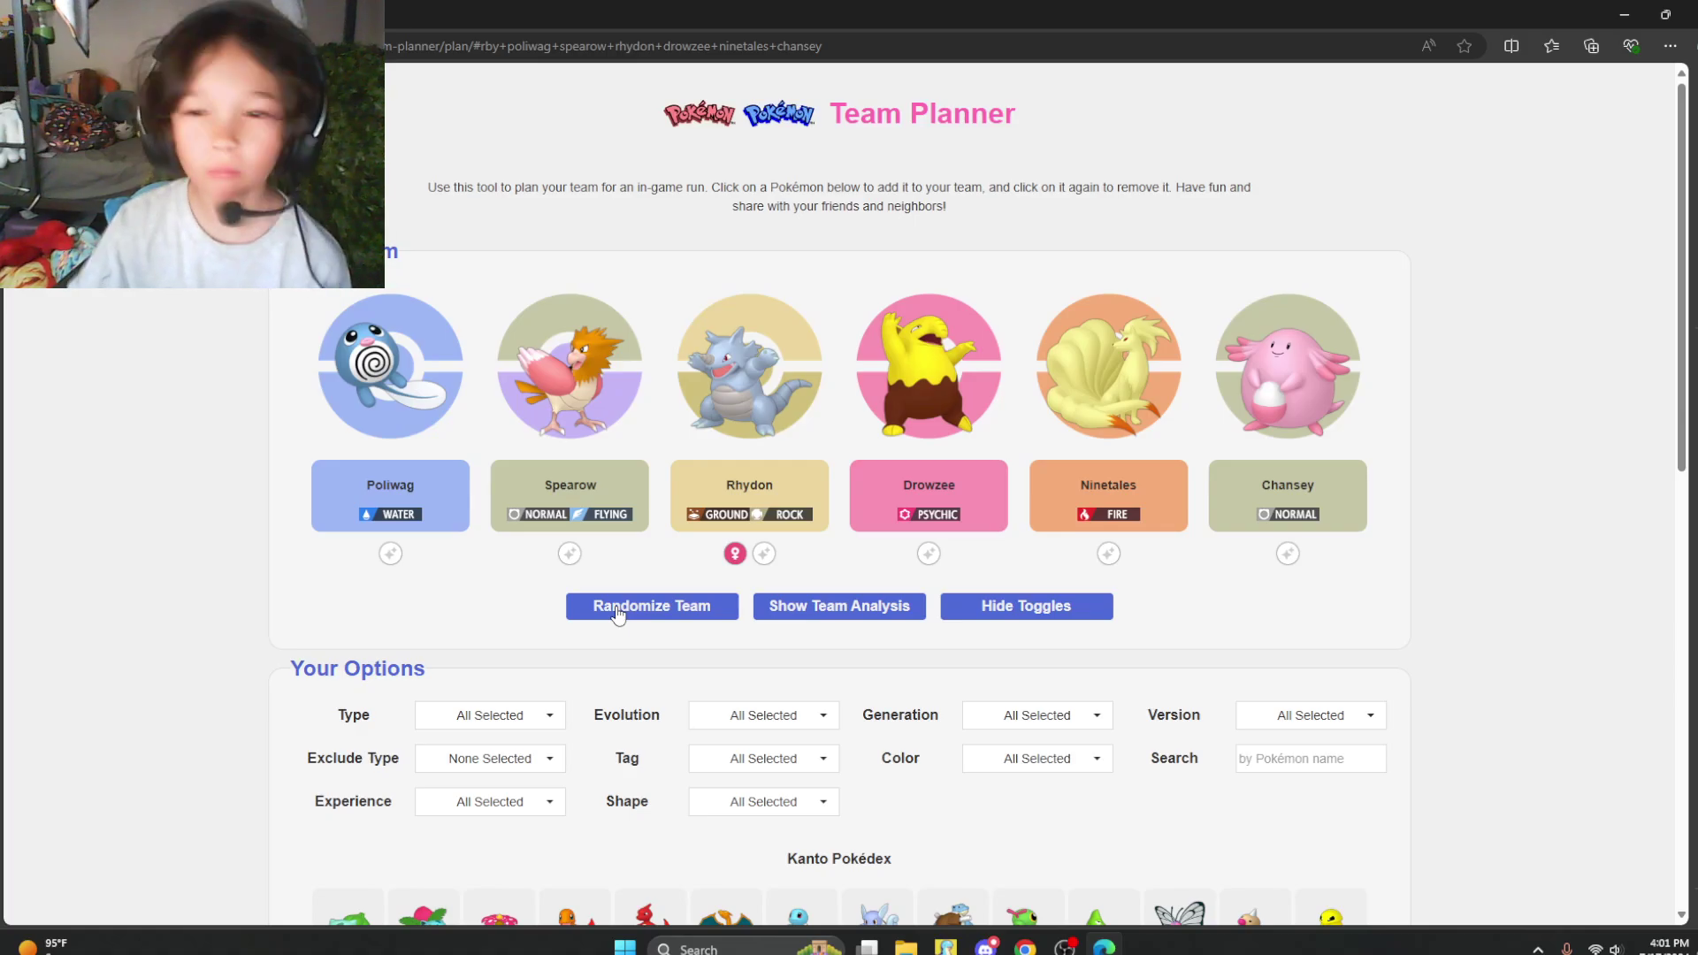
pyautogui.click(637, 608)
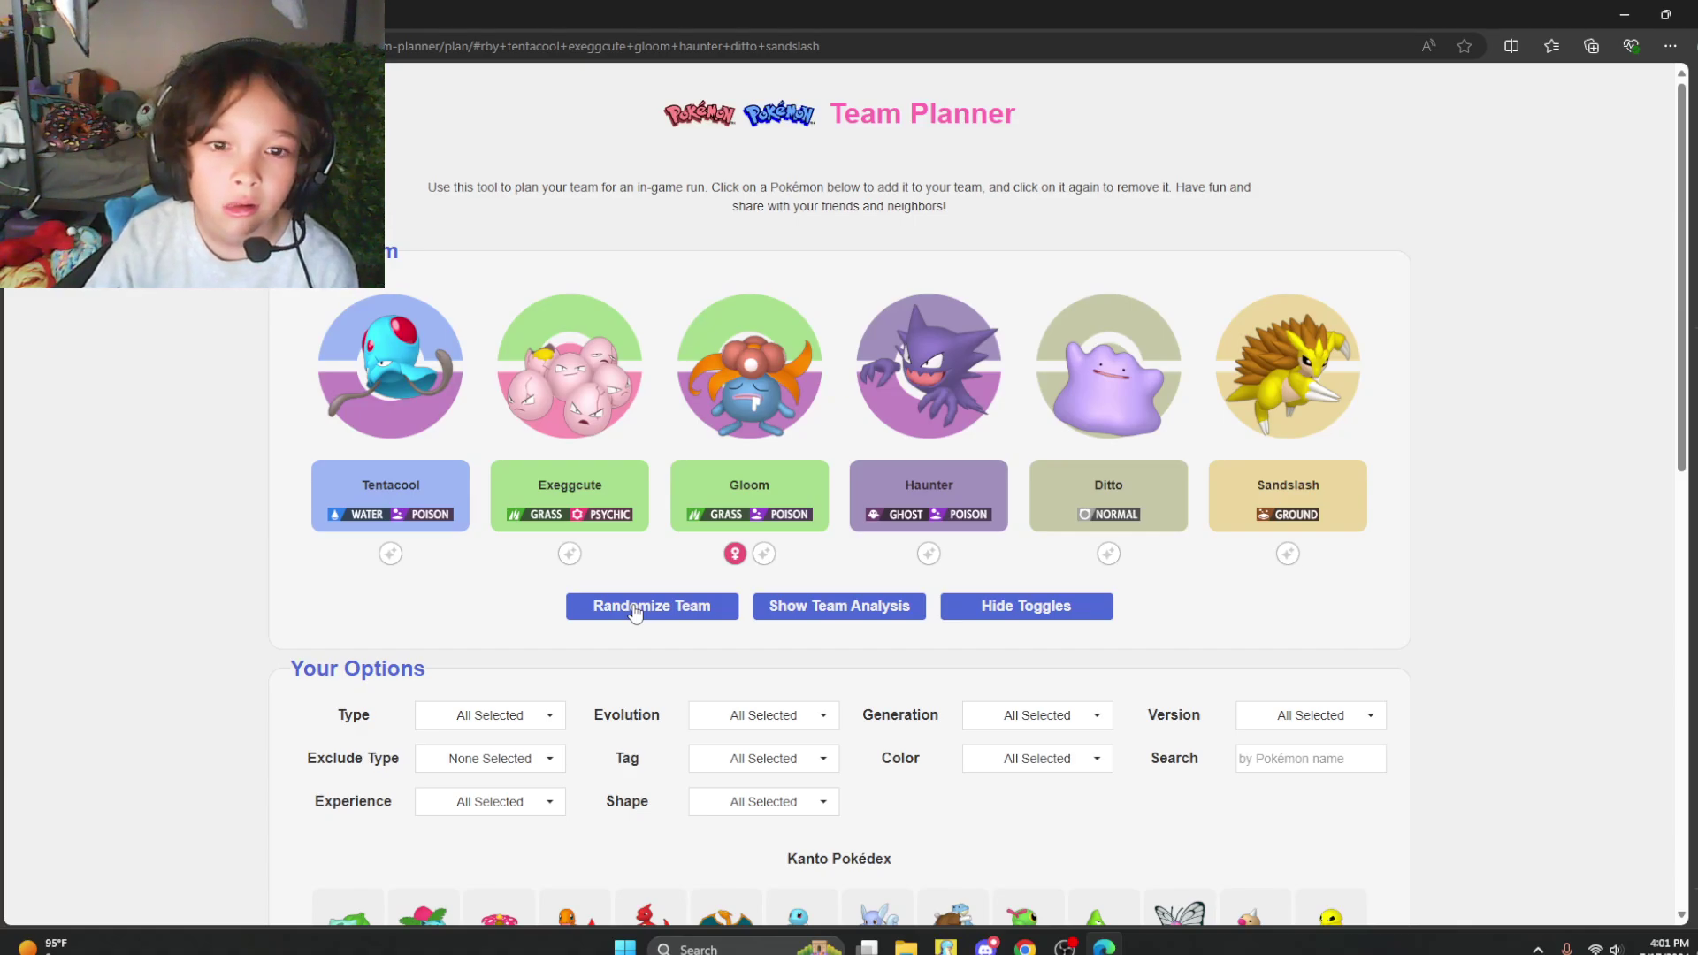
pyautogui.click(633, 611)
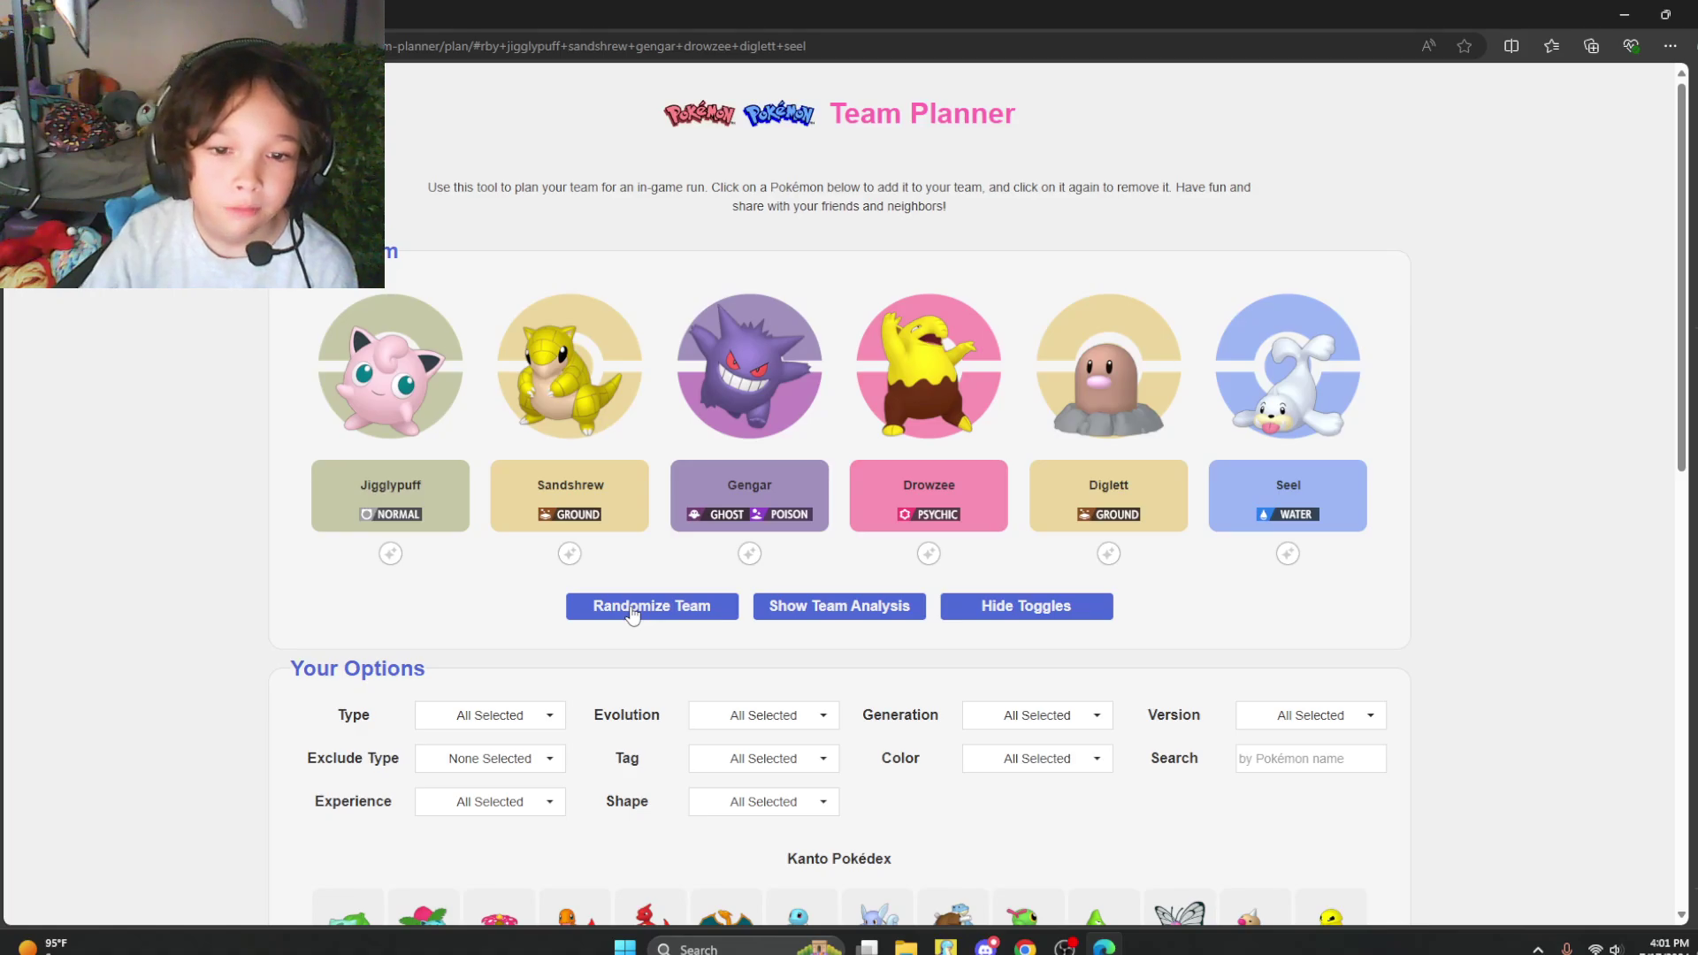
pyautogui.click(633, 612)
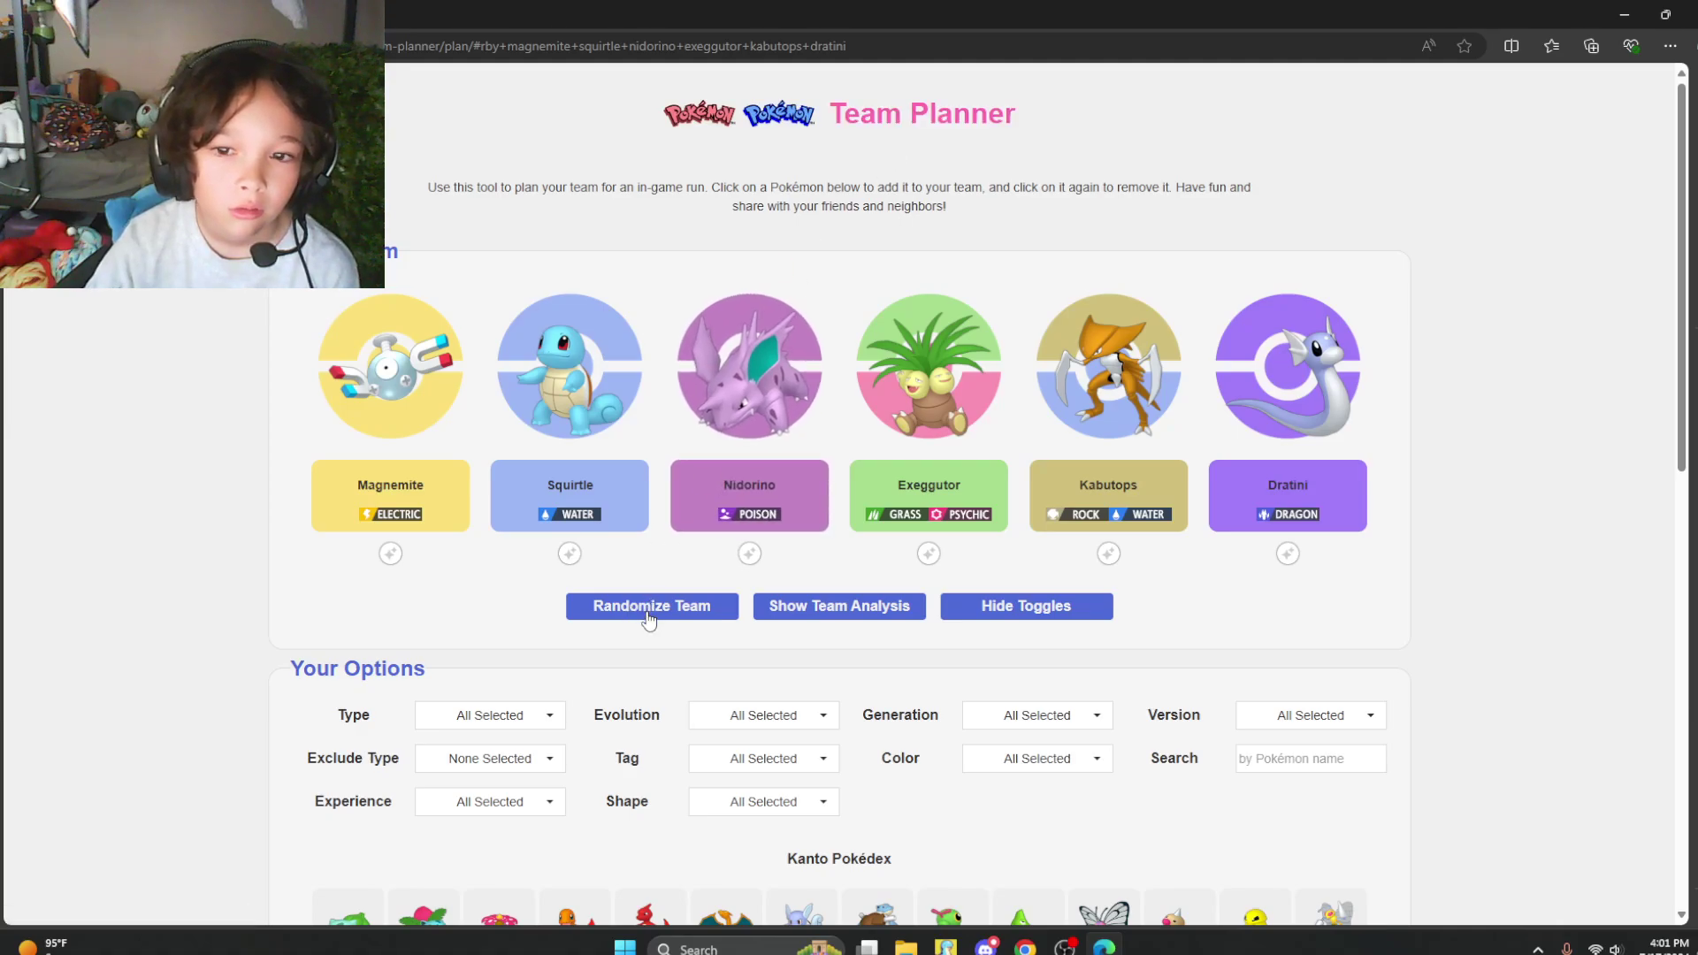
pyautogui.click(656, 609)
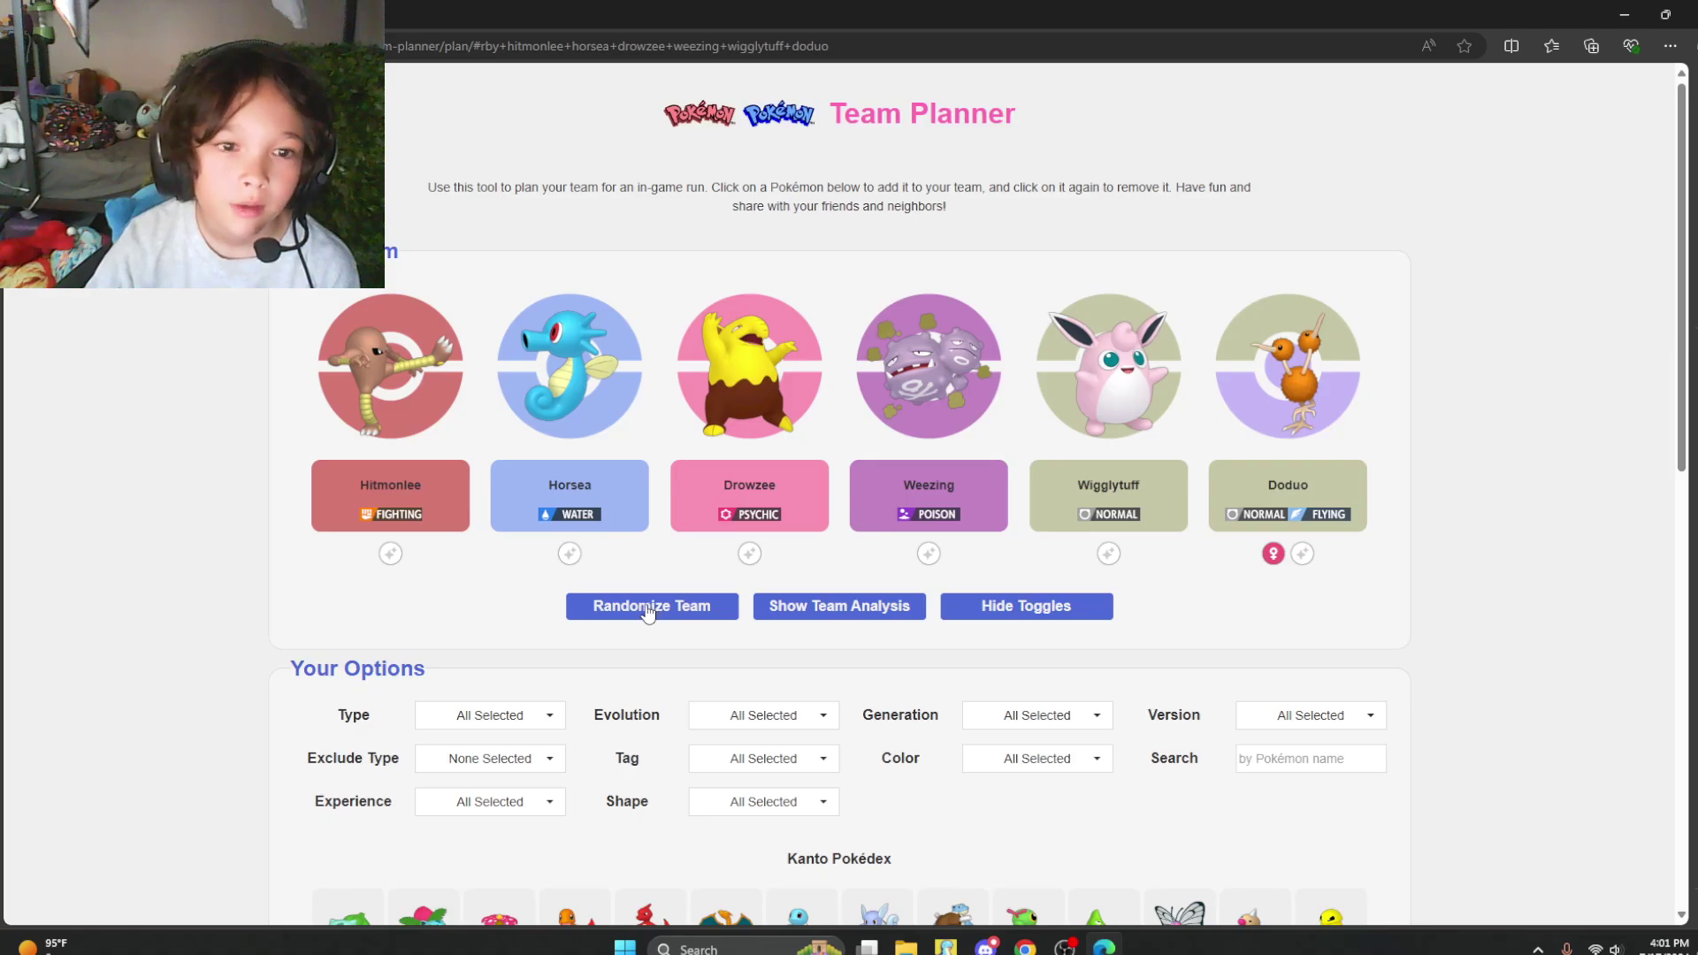
pyautogui.click(648, 609)
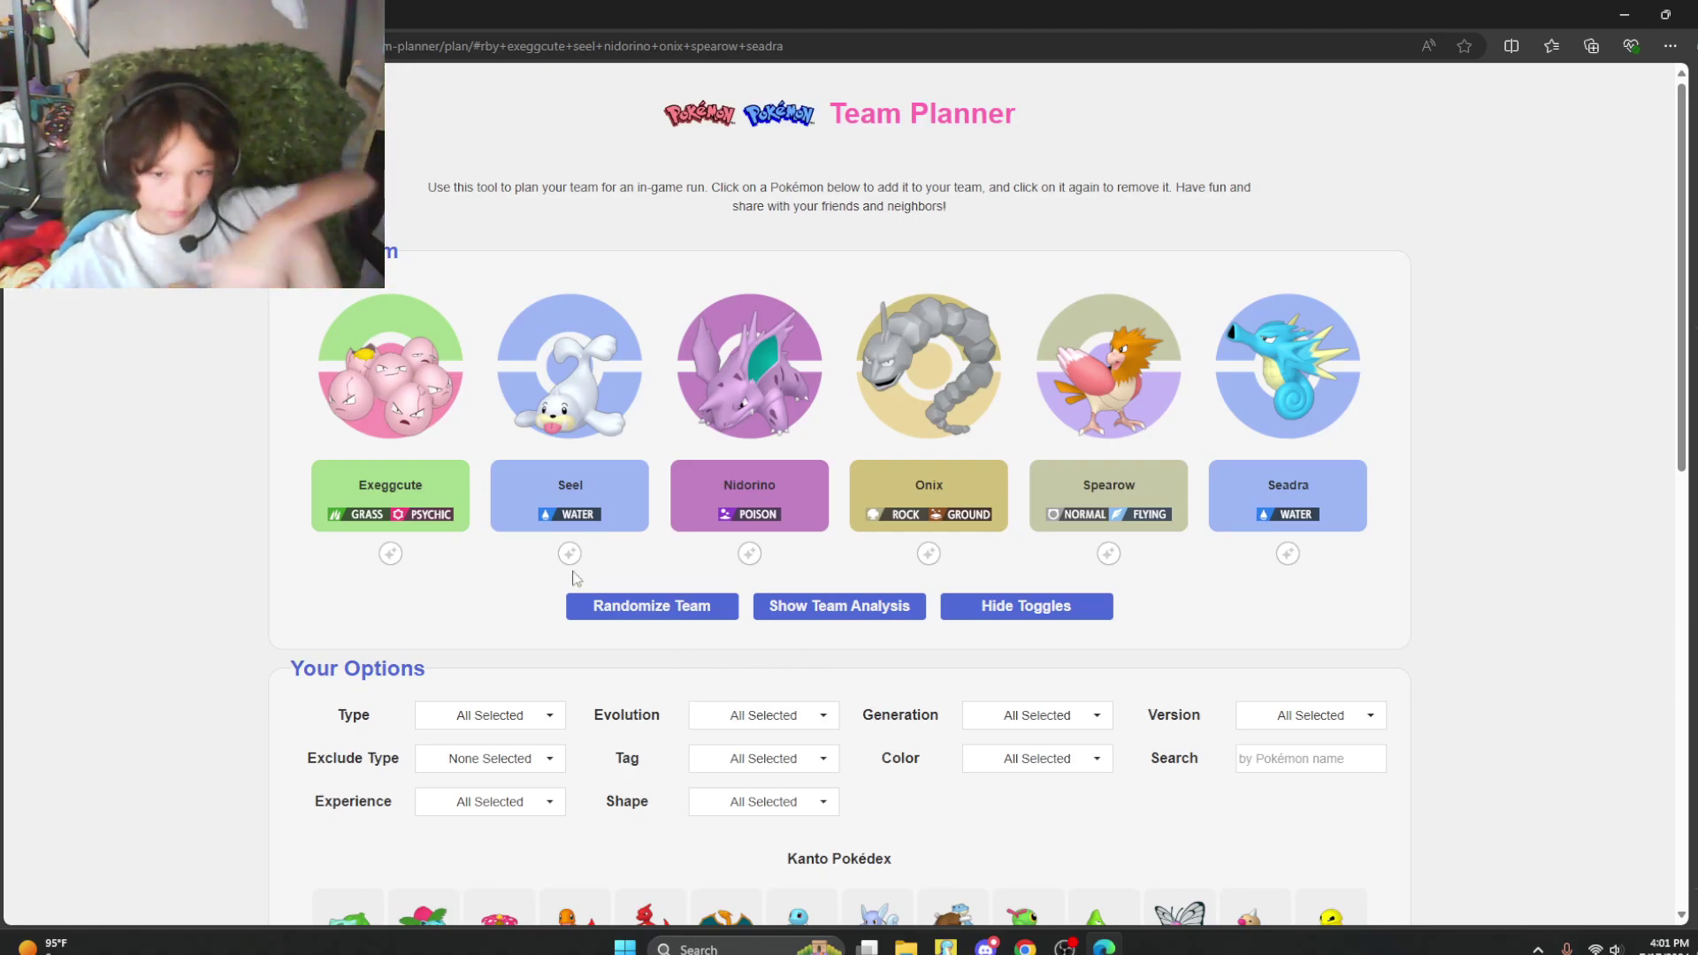
pyautogui.click(651, 621)
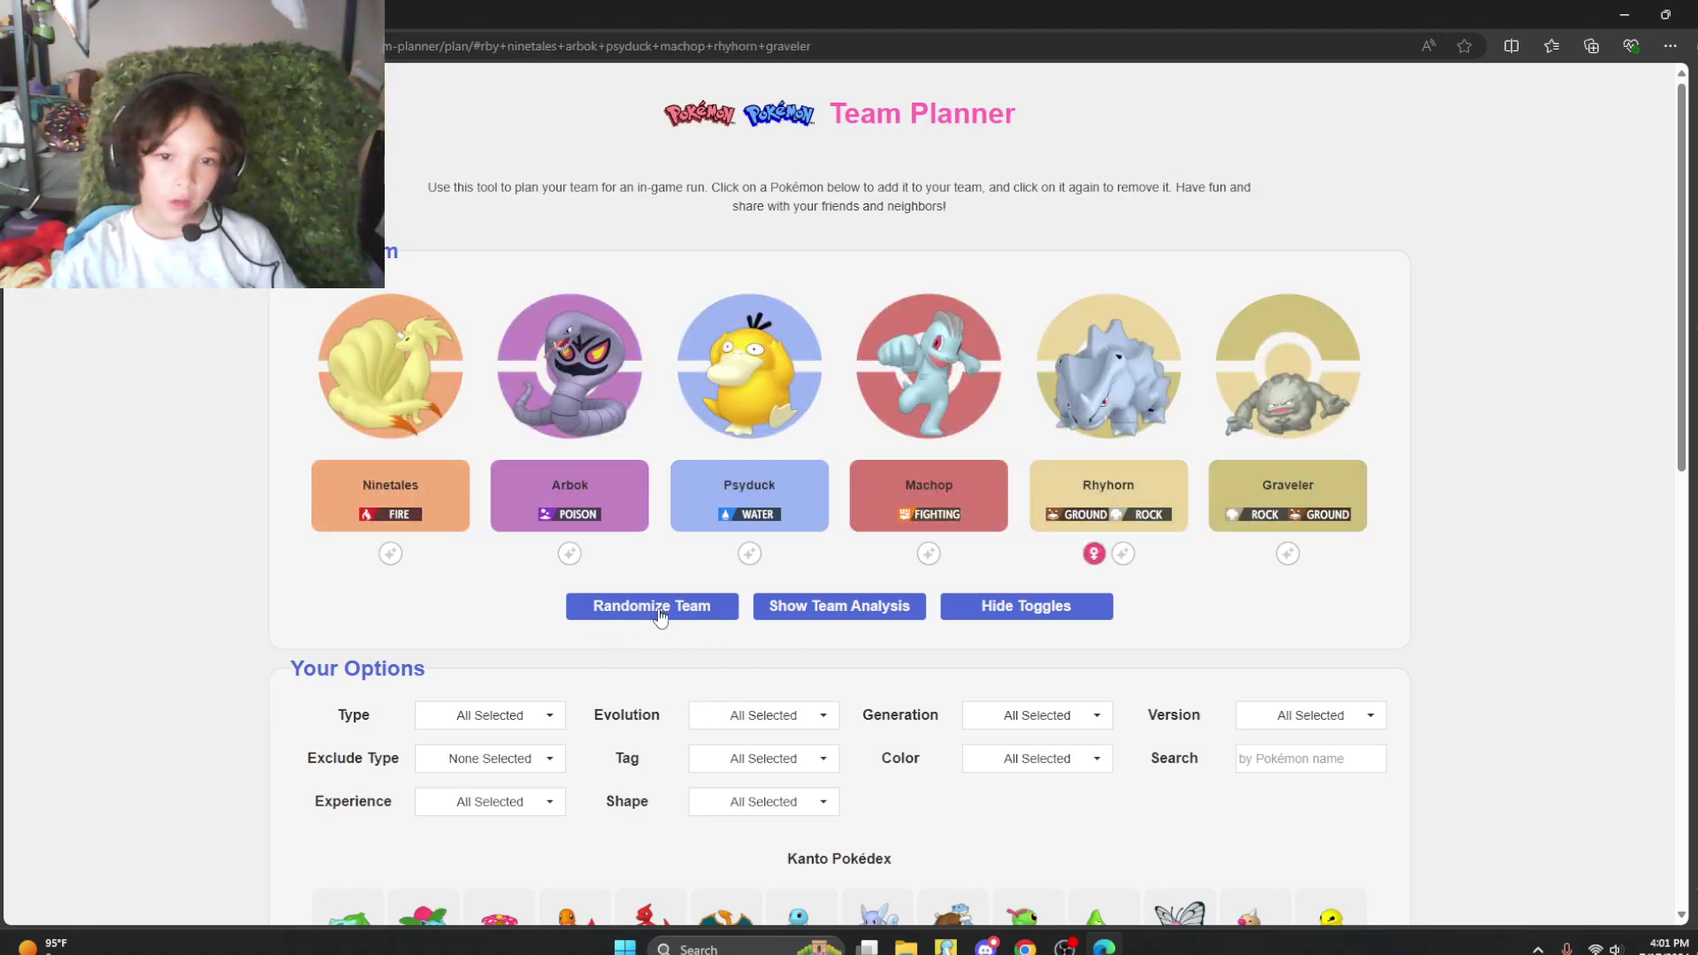
pyautogui.click(665, 611)
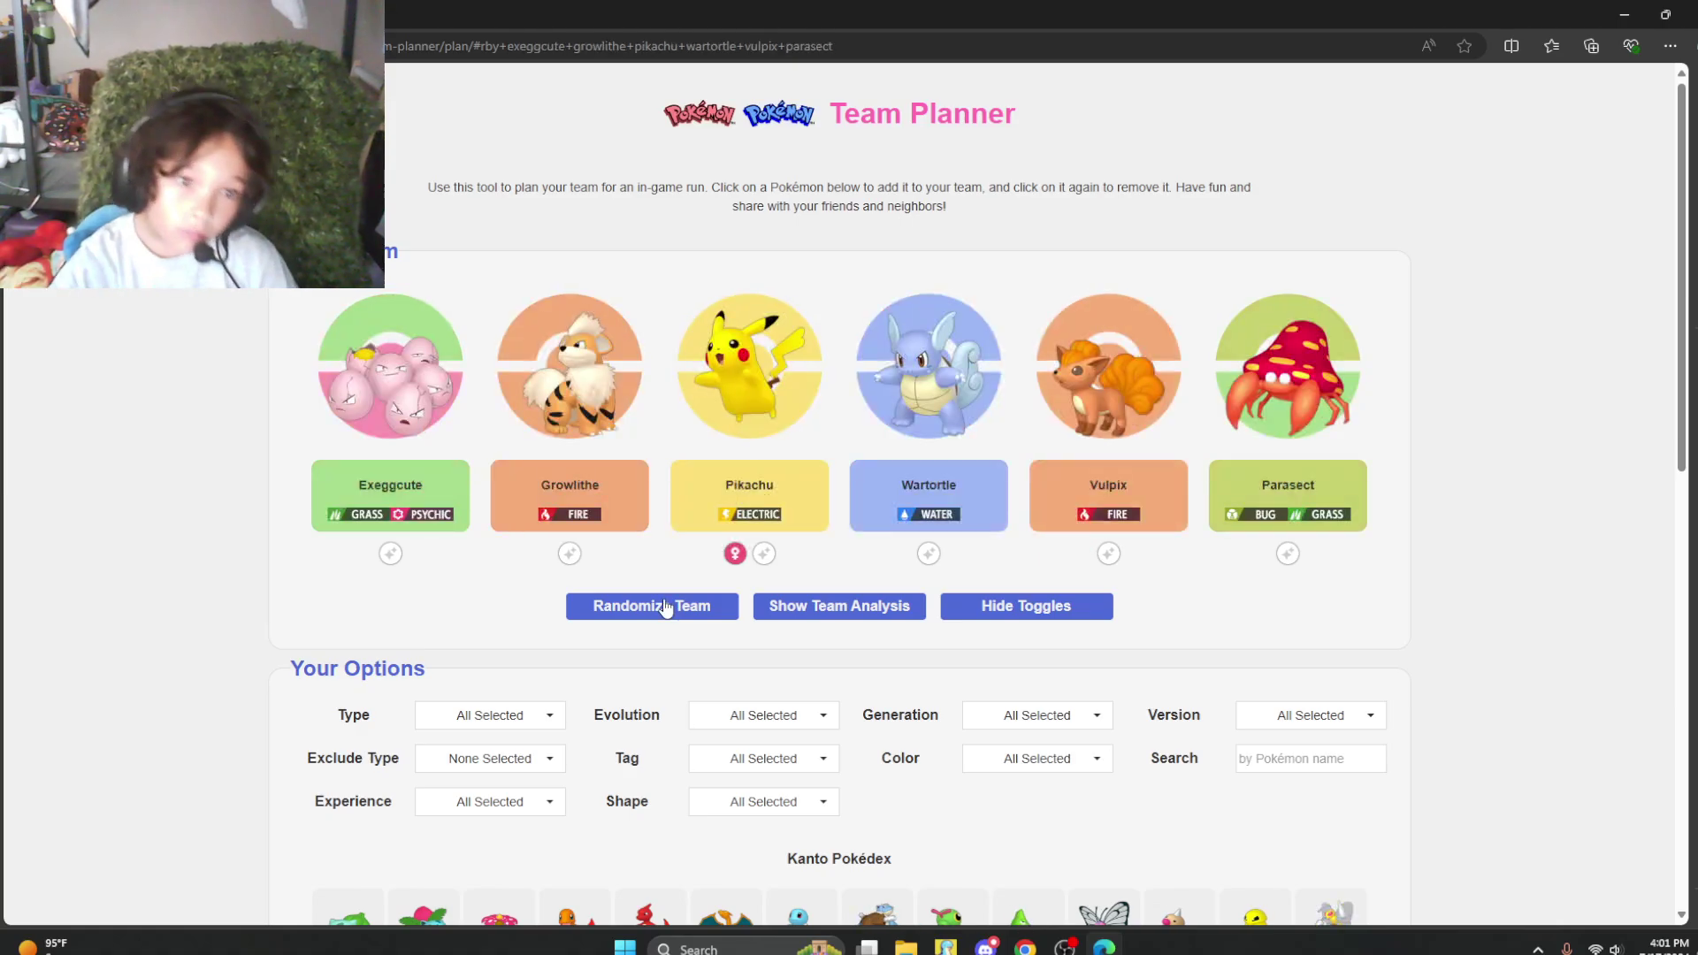
pyautogui.click(665, 608)
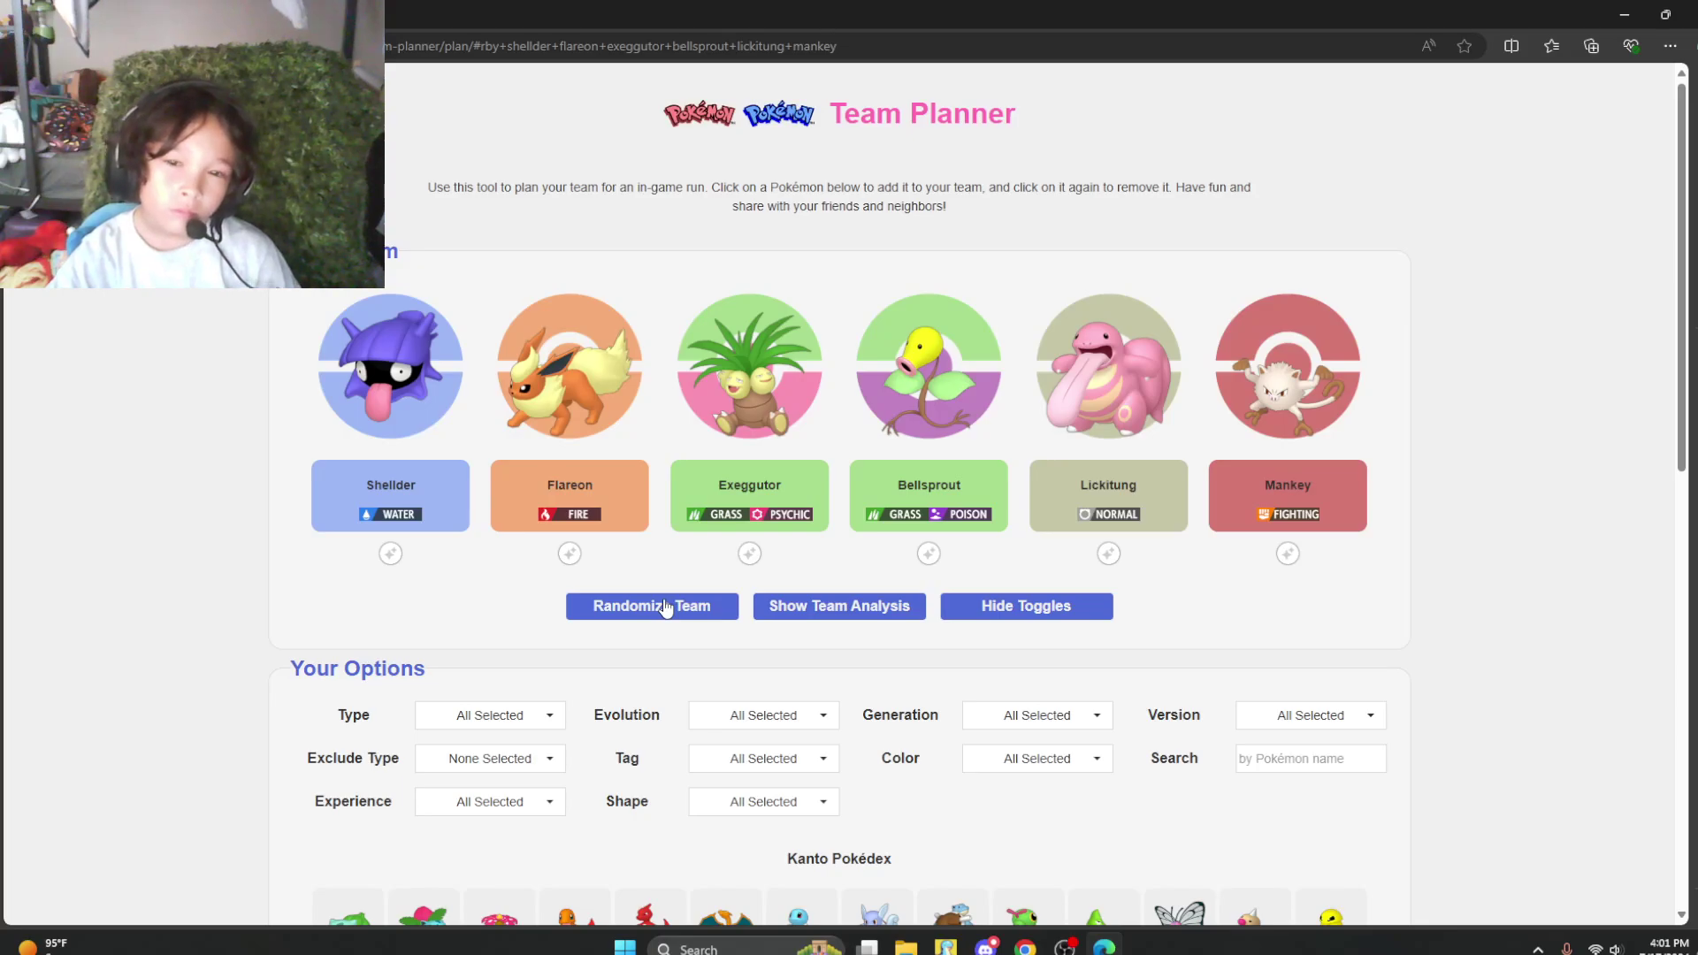
pyautogui.click(665, 609)
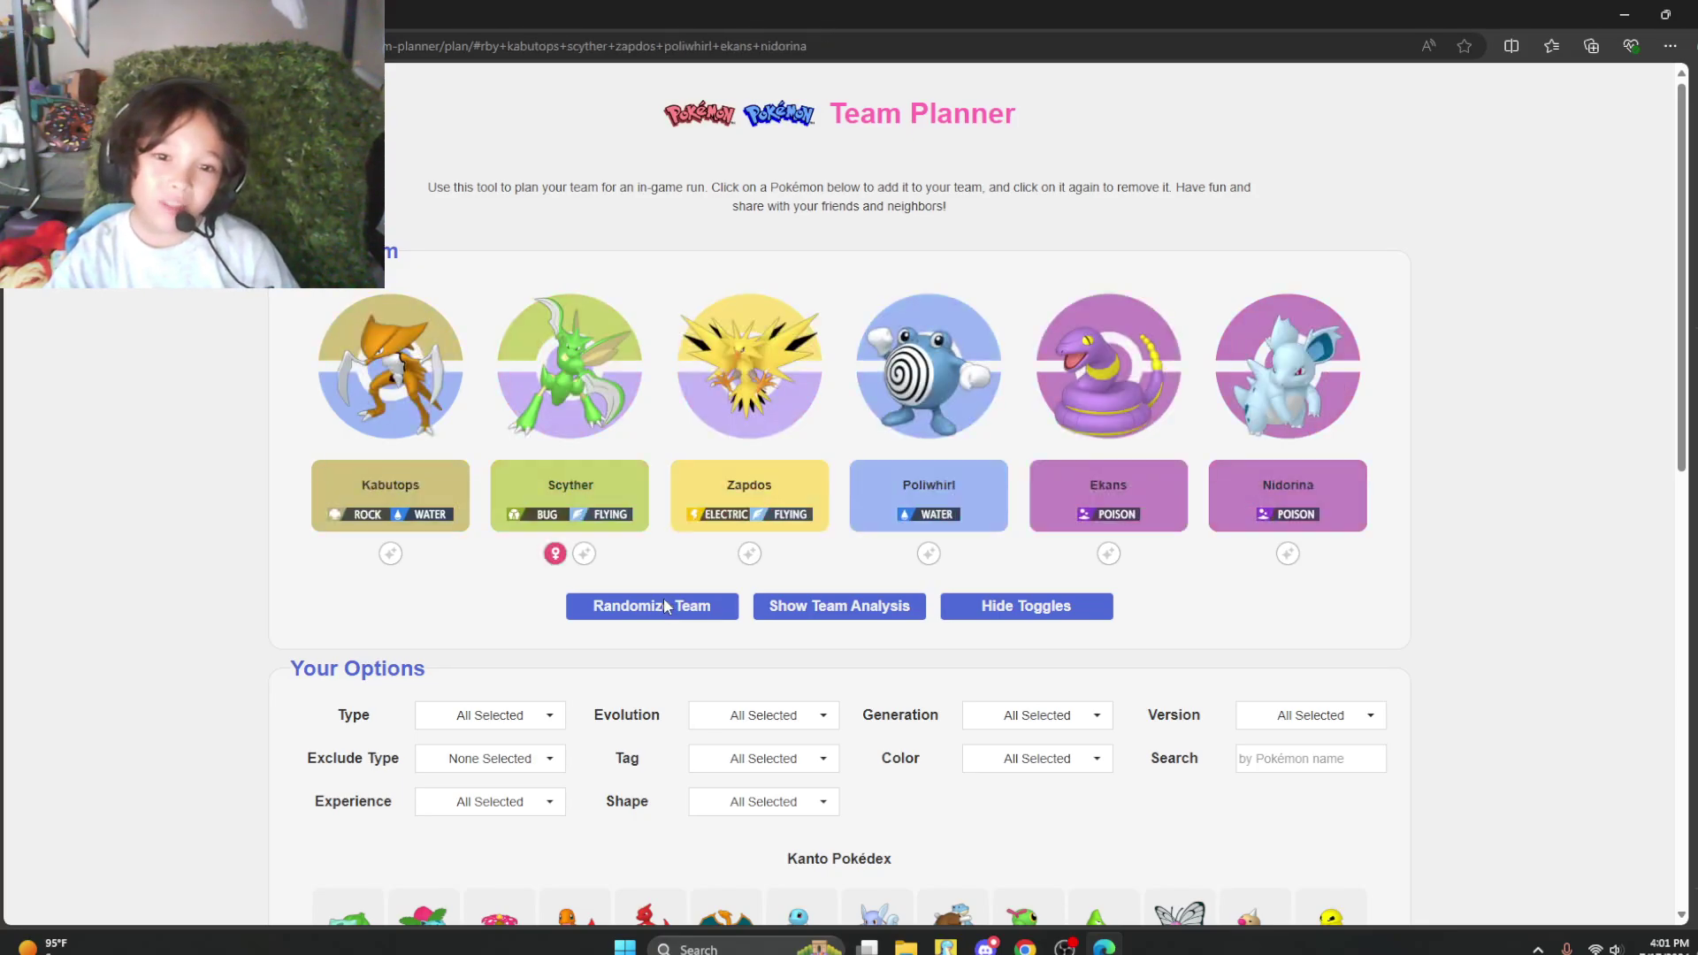
pyautogui.click(665, 609)
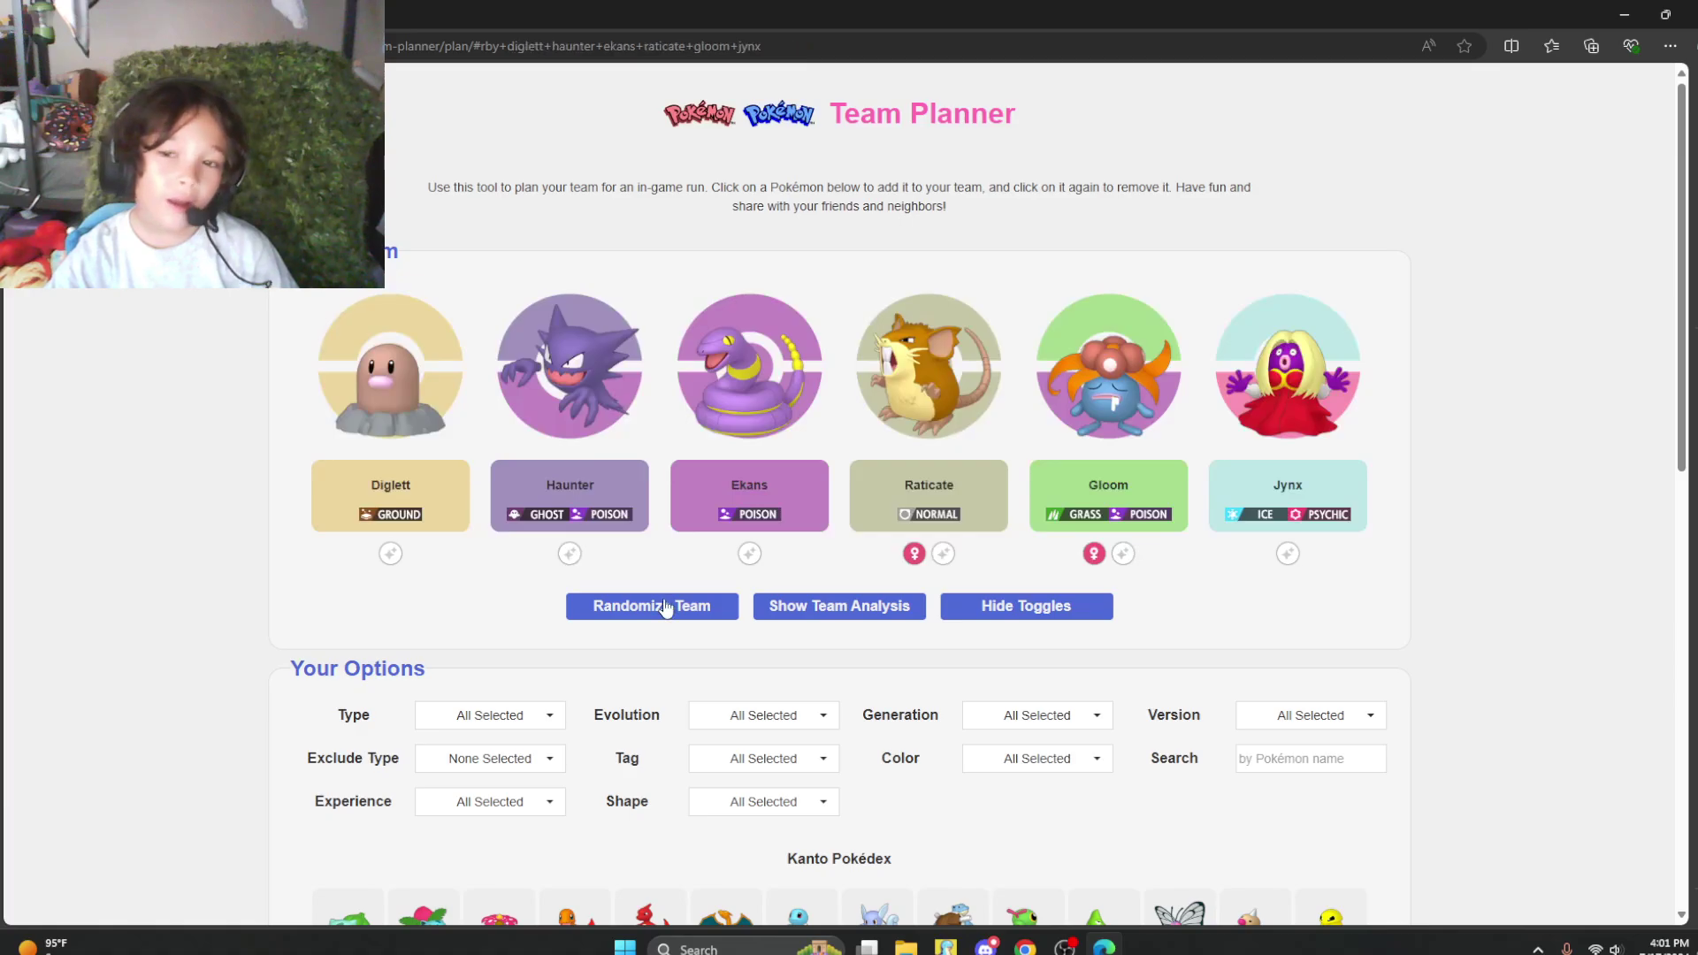
pyautogui.click(666, 610)
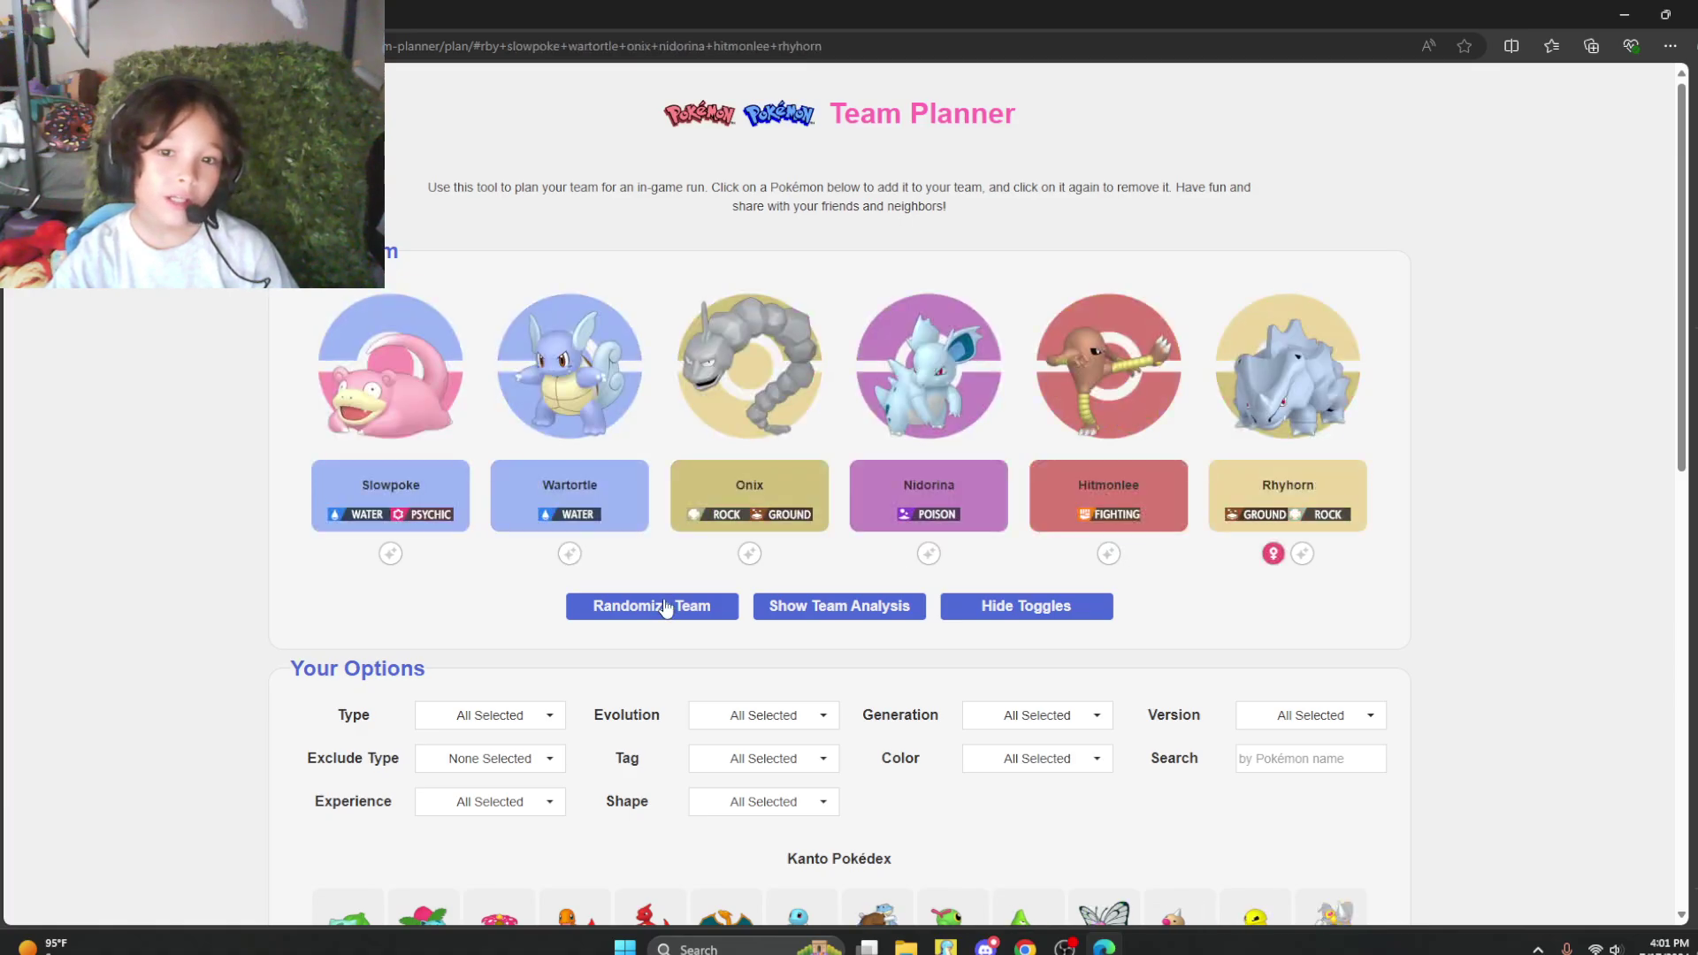
pyautogui.click(665, 609)
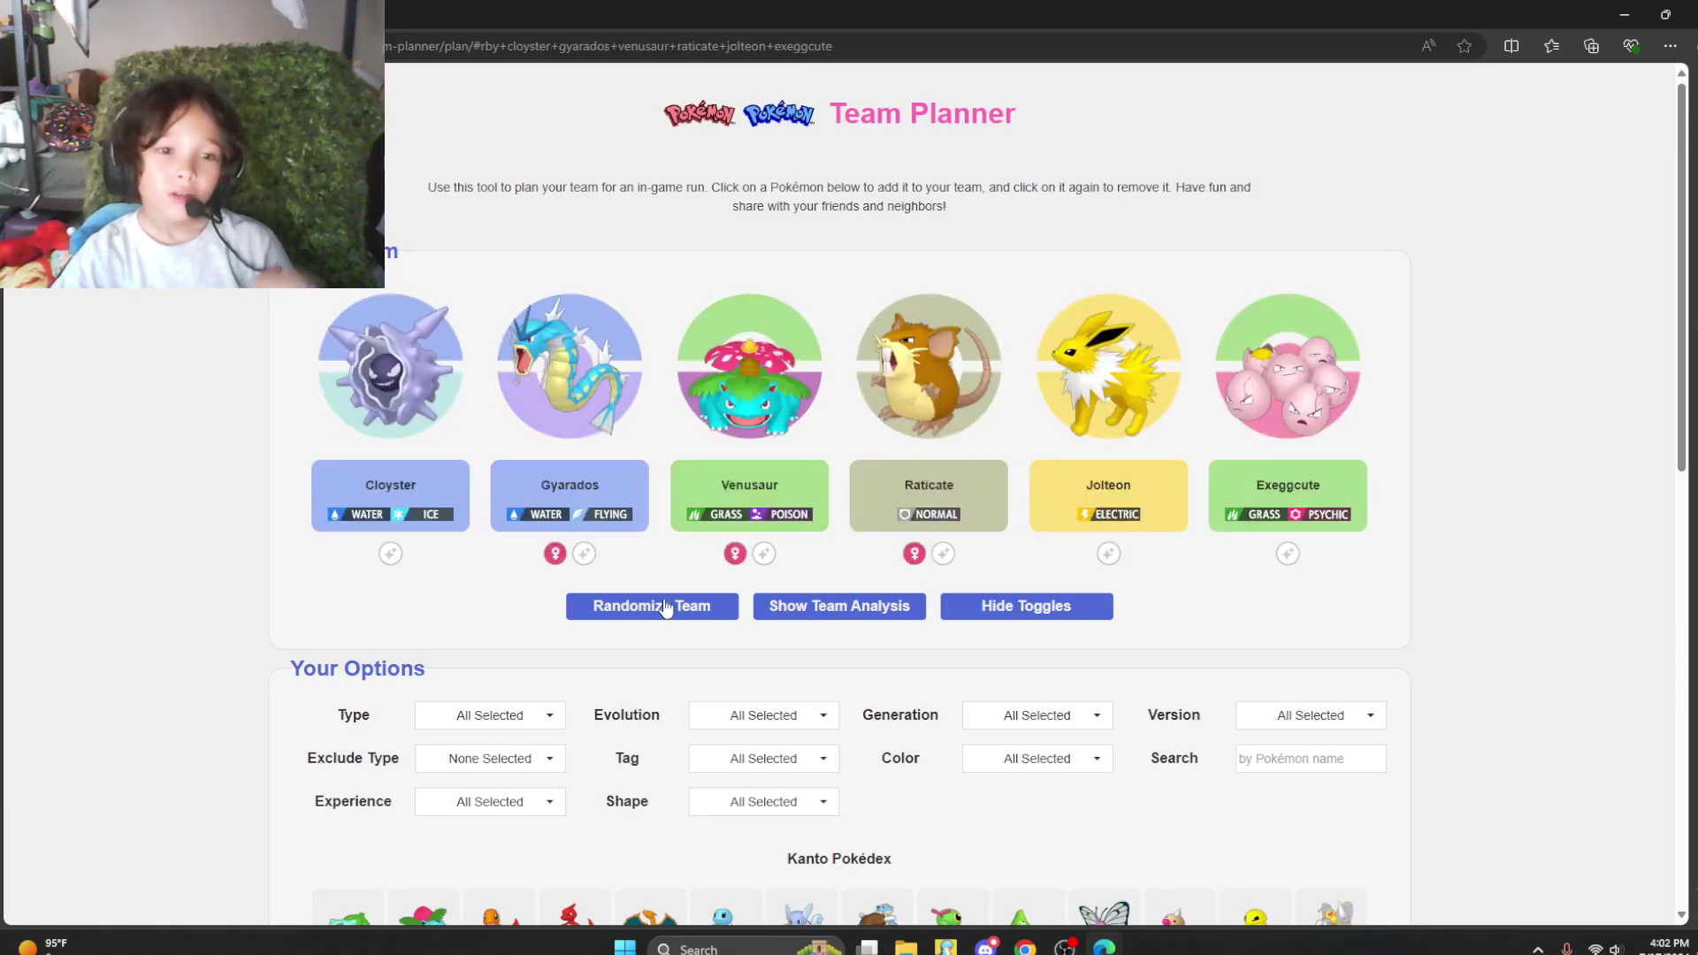
pyautogui.click(664, 608)
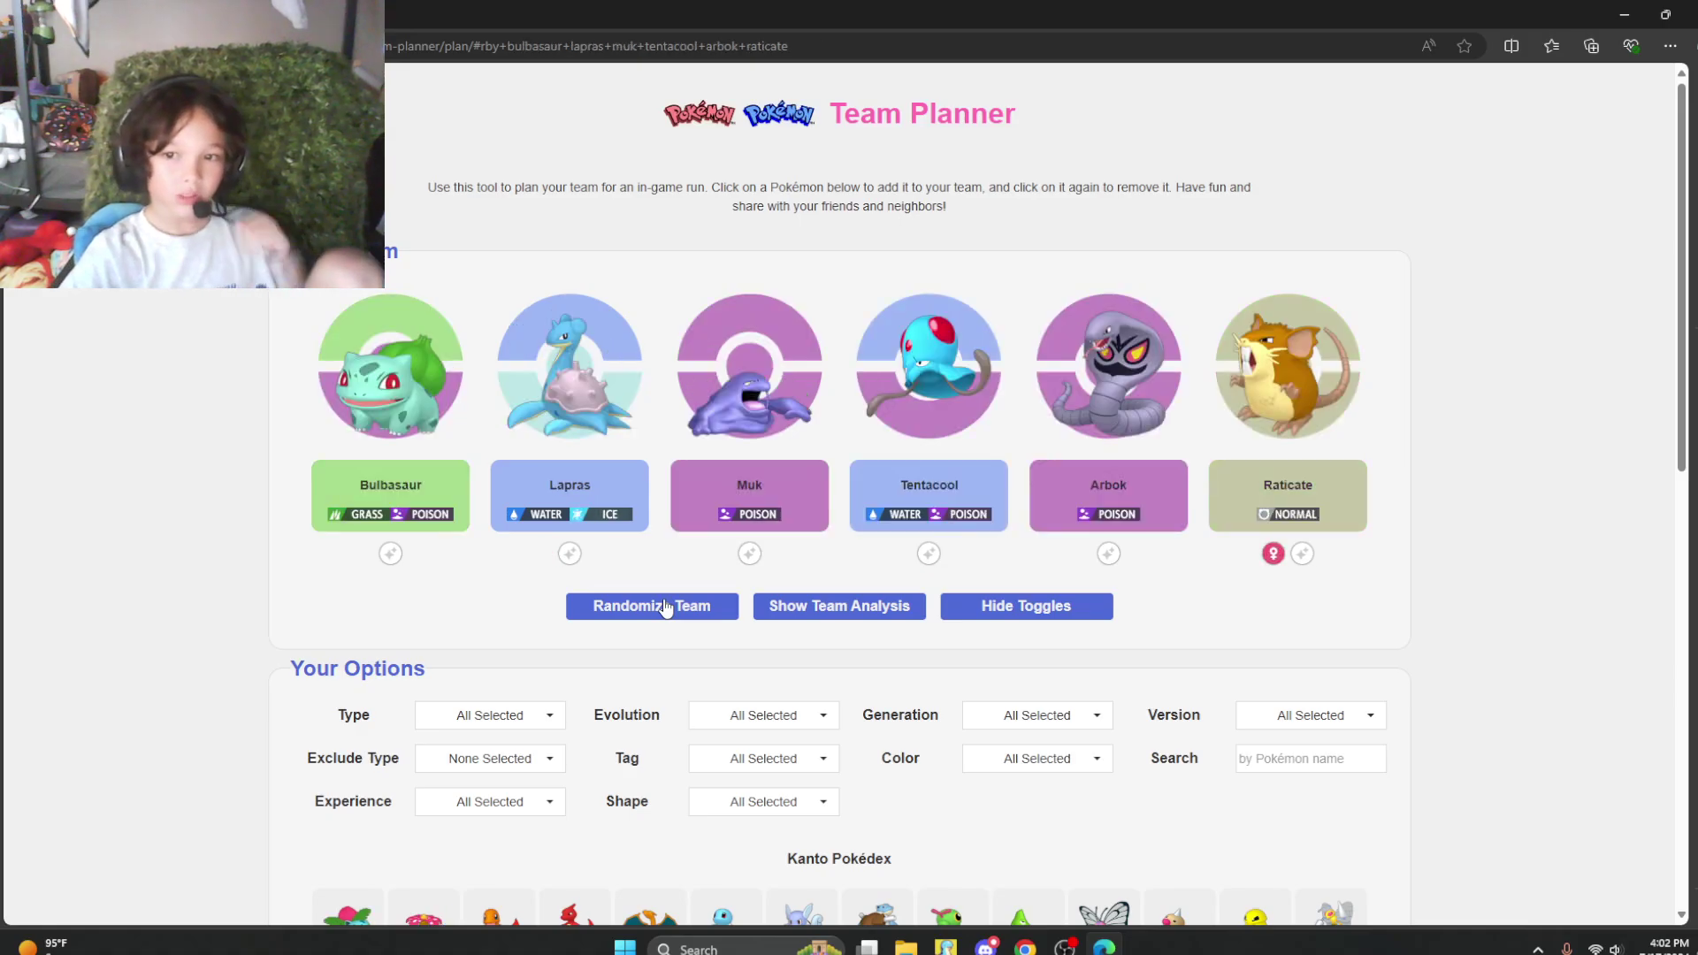
pyautogui.click(665, 608)
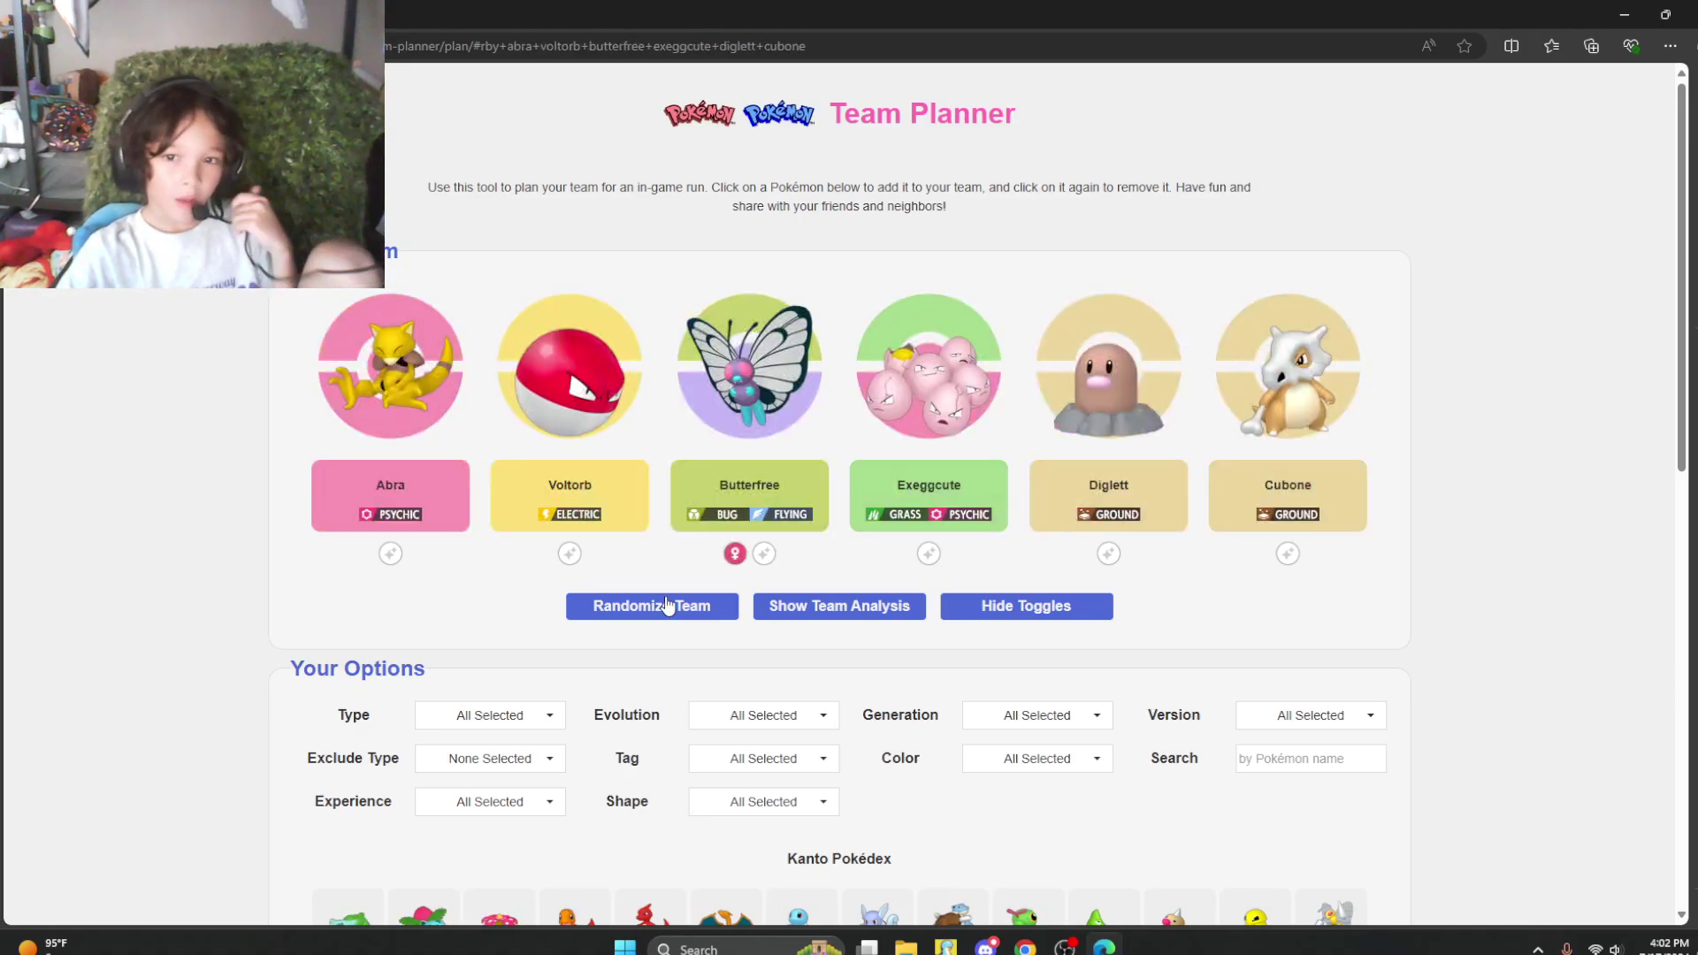
pyautogui.click(667, 607)
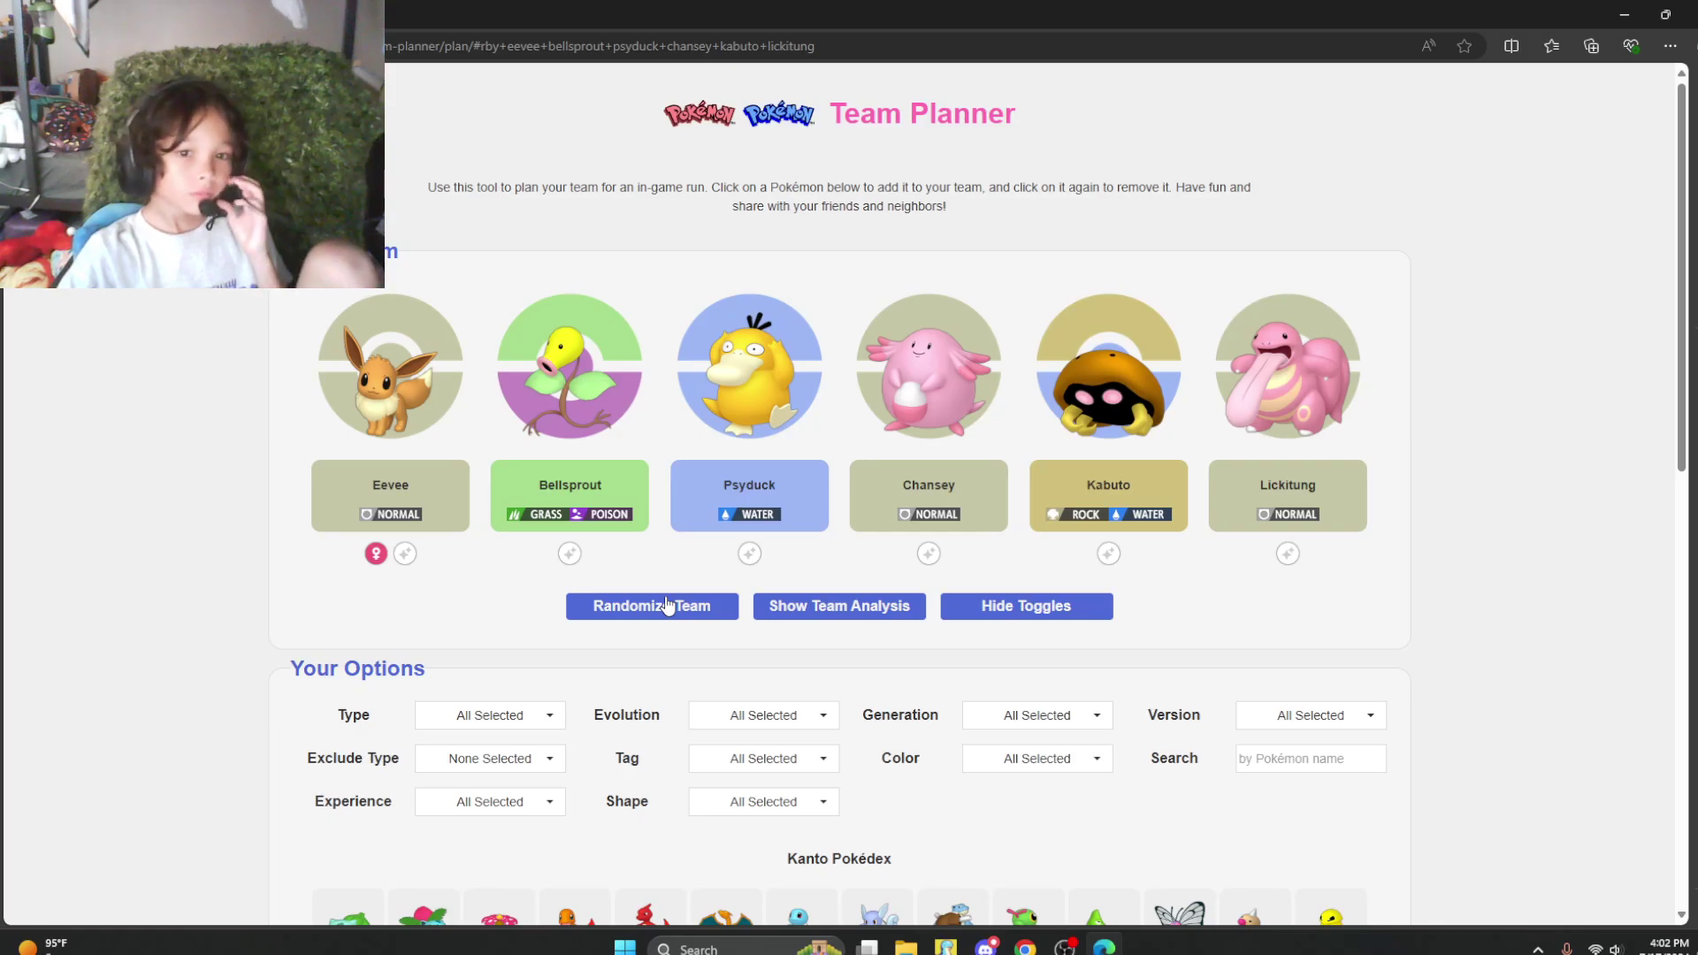
pyautogui.click(667, 606)
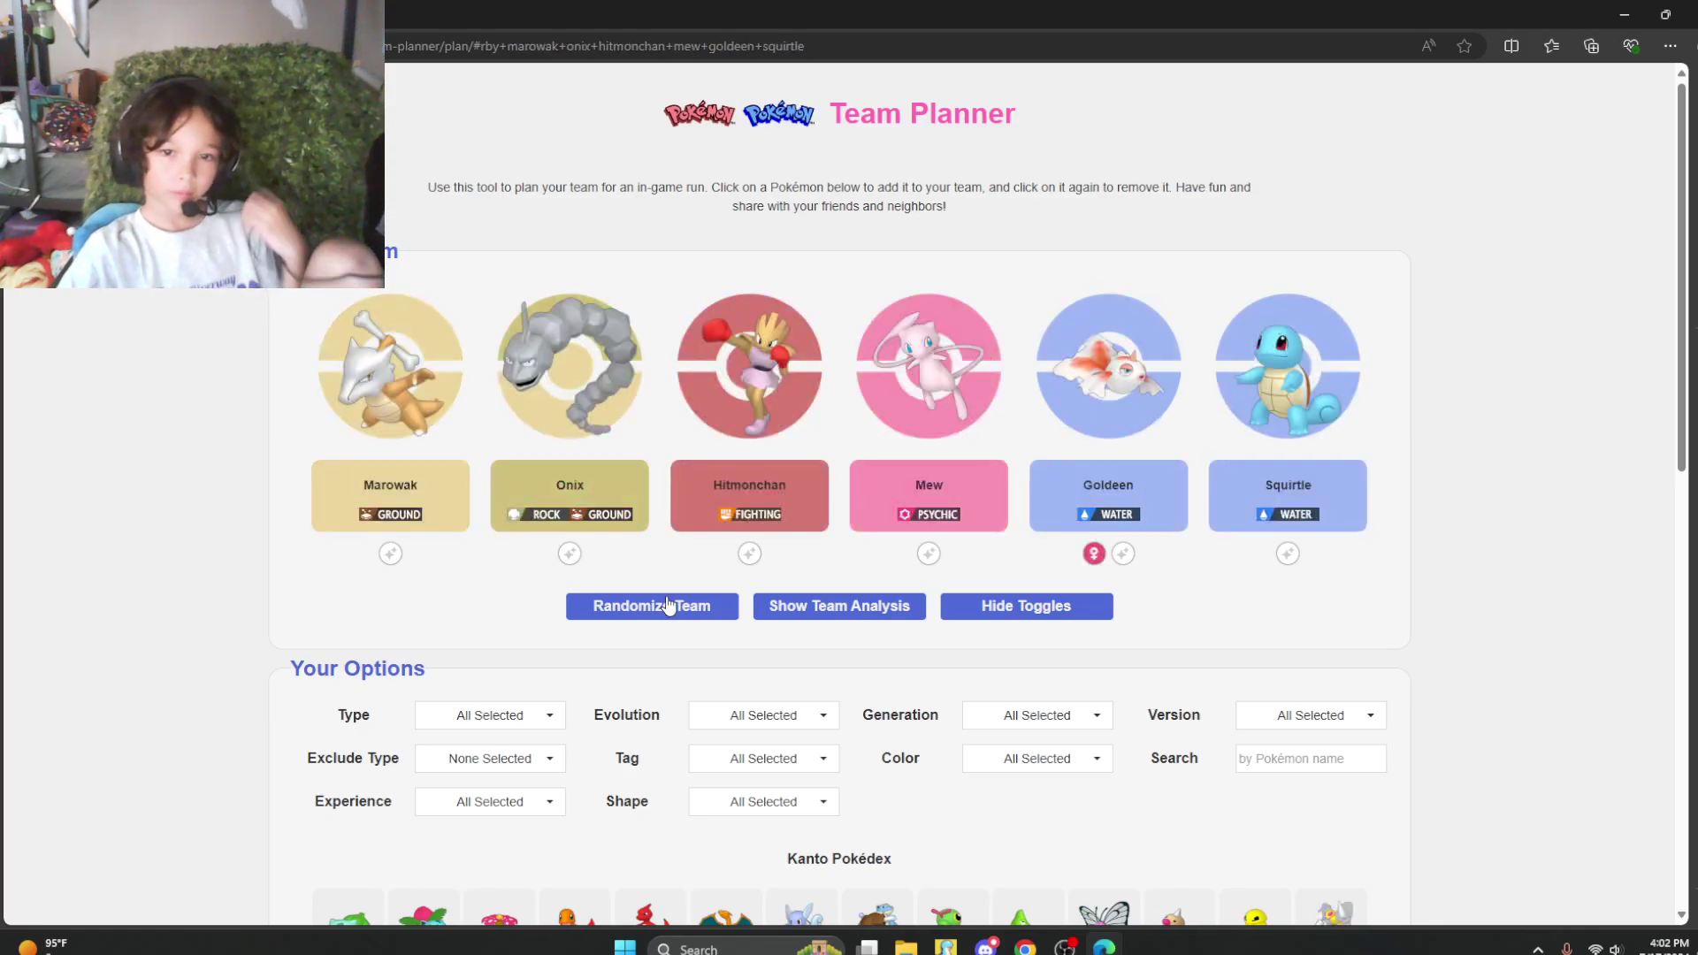
pyautogui.click(667, 606)
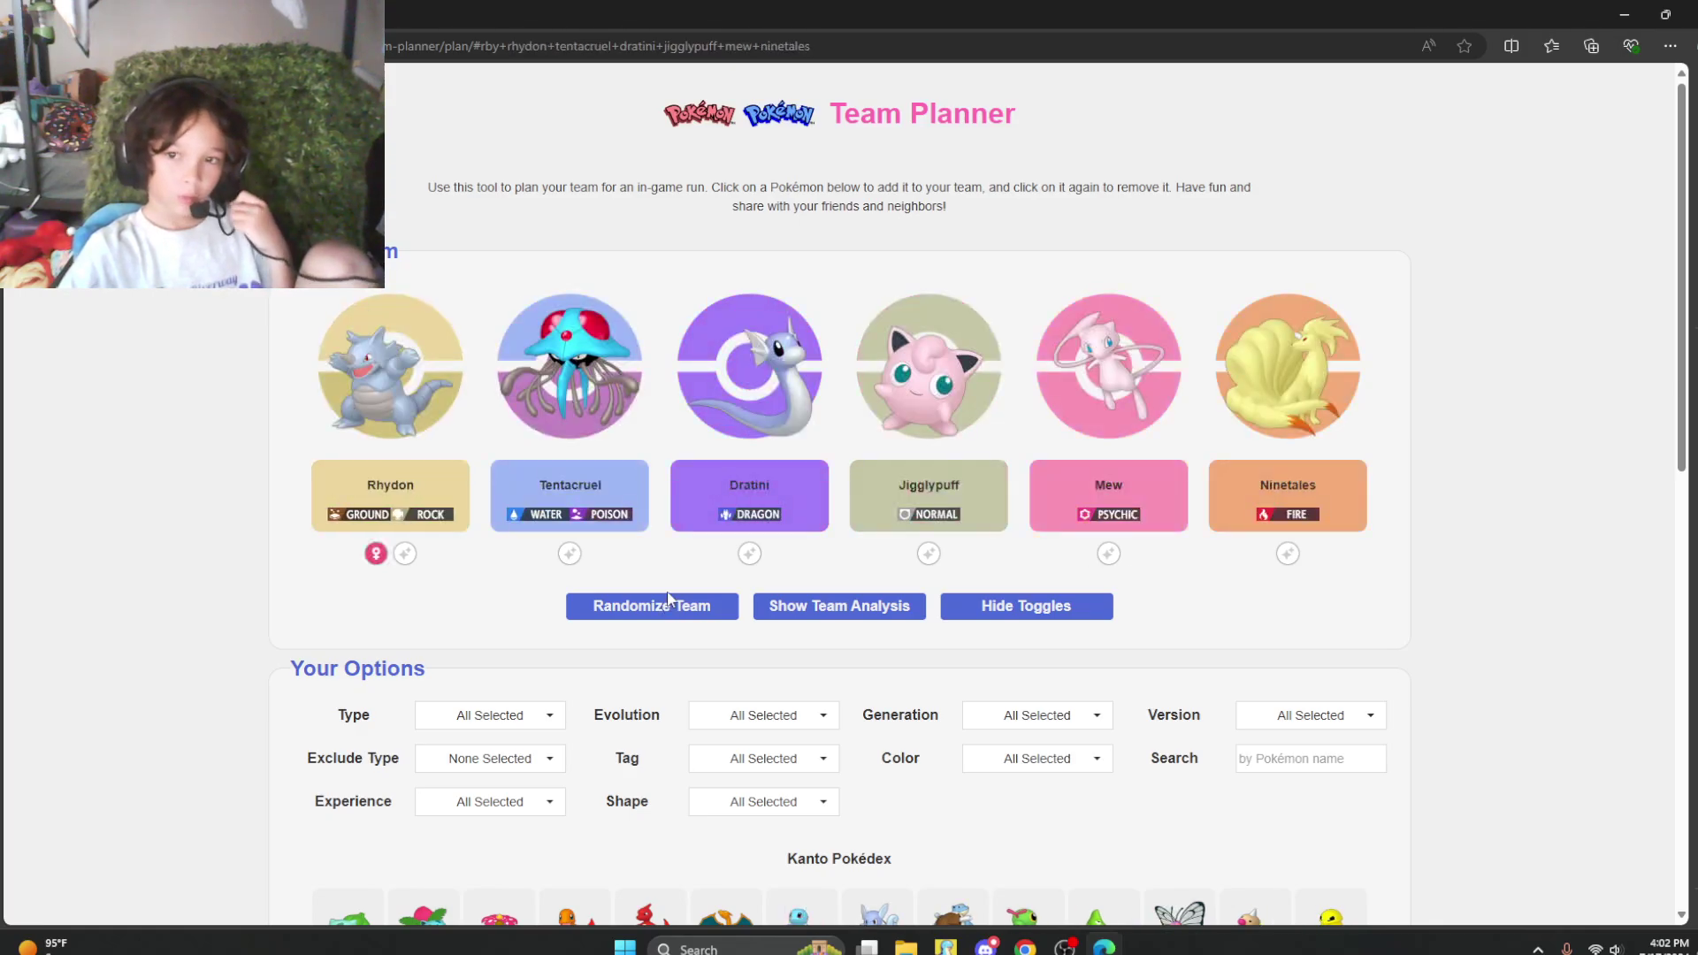
# Remove the current team members so the slots return to empty eggs.
pyautogui.tripleClick(391, 366)
pyautogui.doubleClick(390, 367)
pyautogui.click(390, 368)
pyautogui.scroll(-4, 644, 571)
# Add Bulbasaur, Ivysaur, Venusaur, Onix, Psyduck and Lickitung from the Kanto Pokédex.
pyautogui.tripleClick(351, 369)
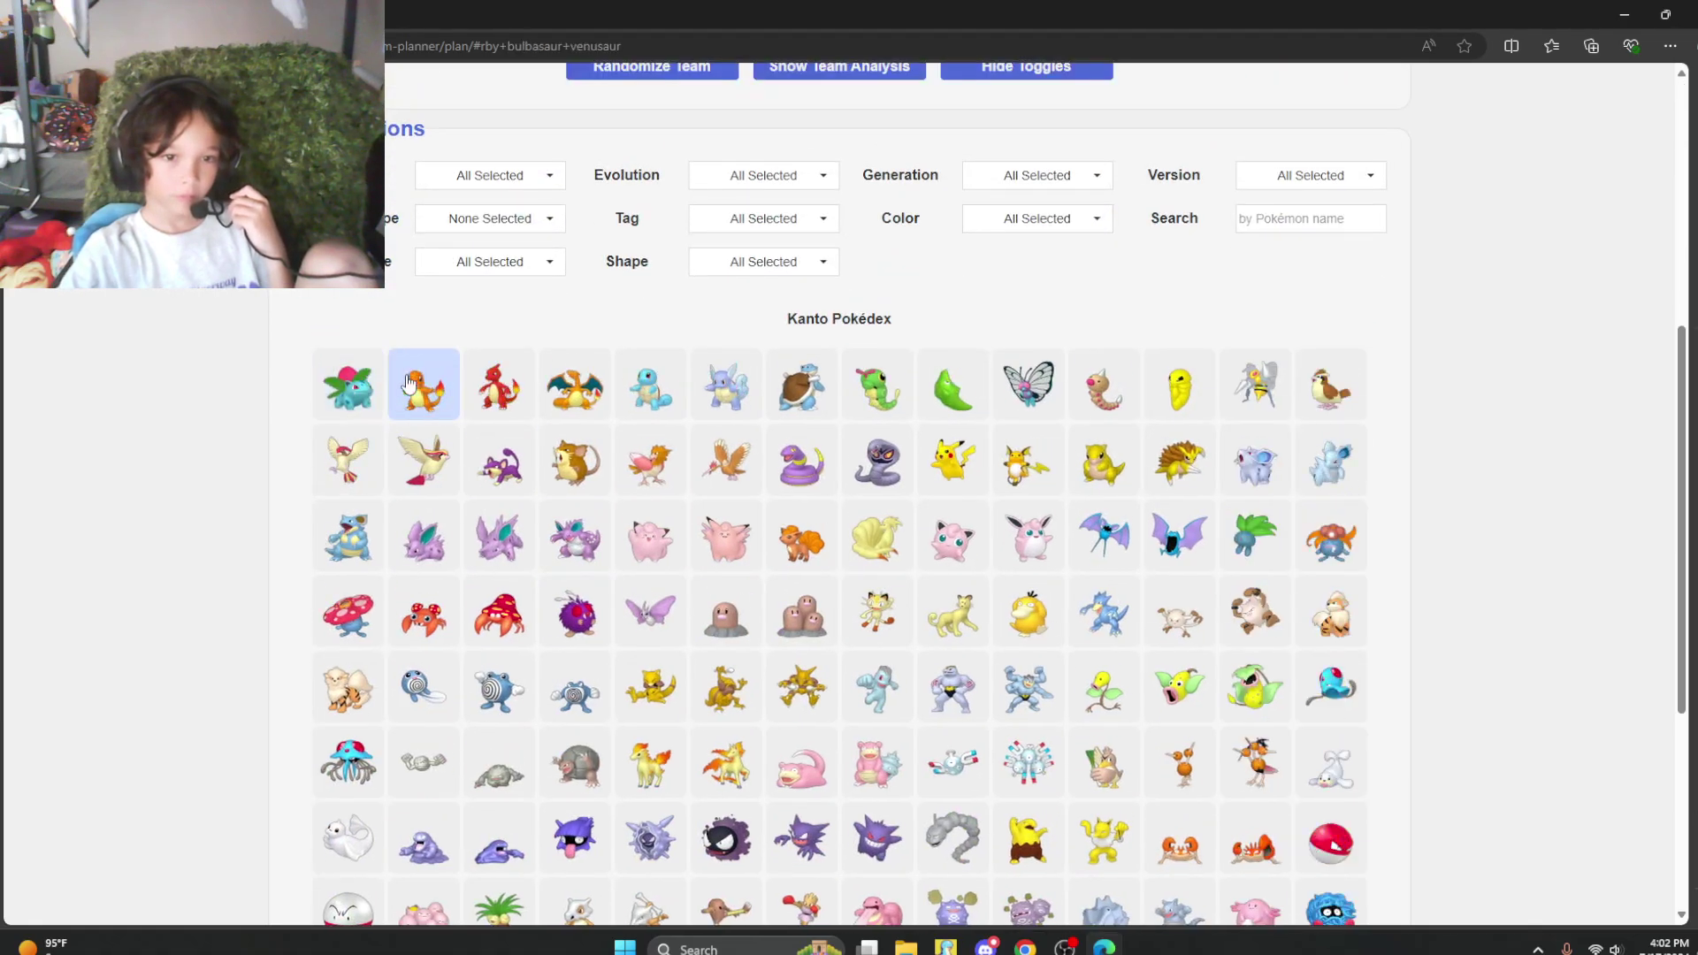
pyautogui.scroll(4, 576, 385)
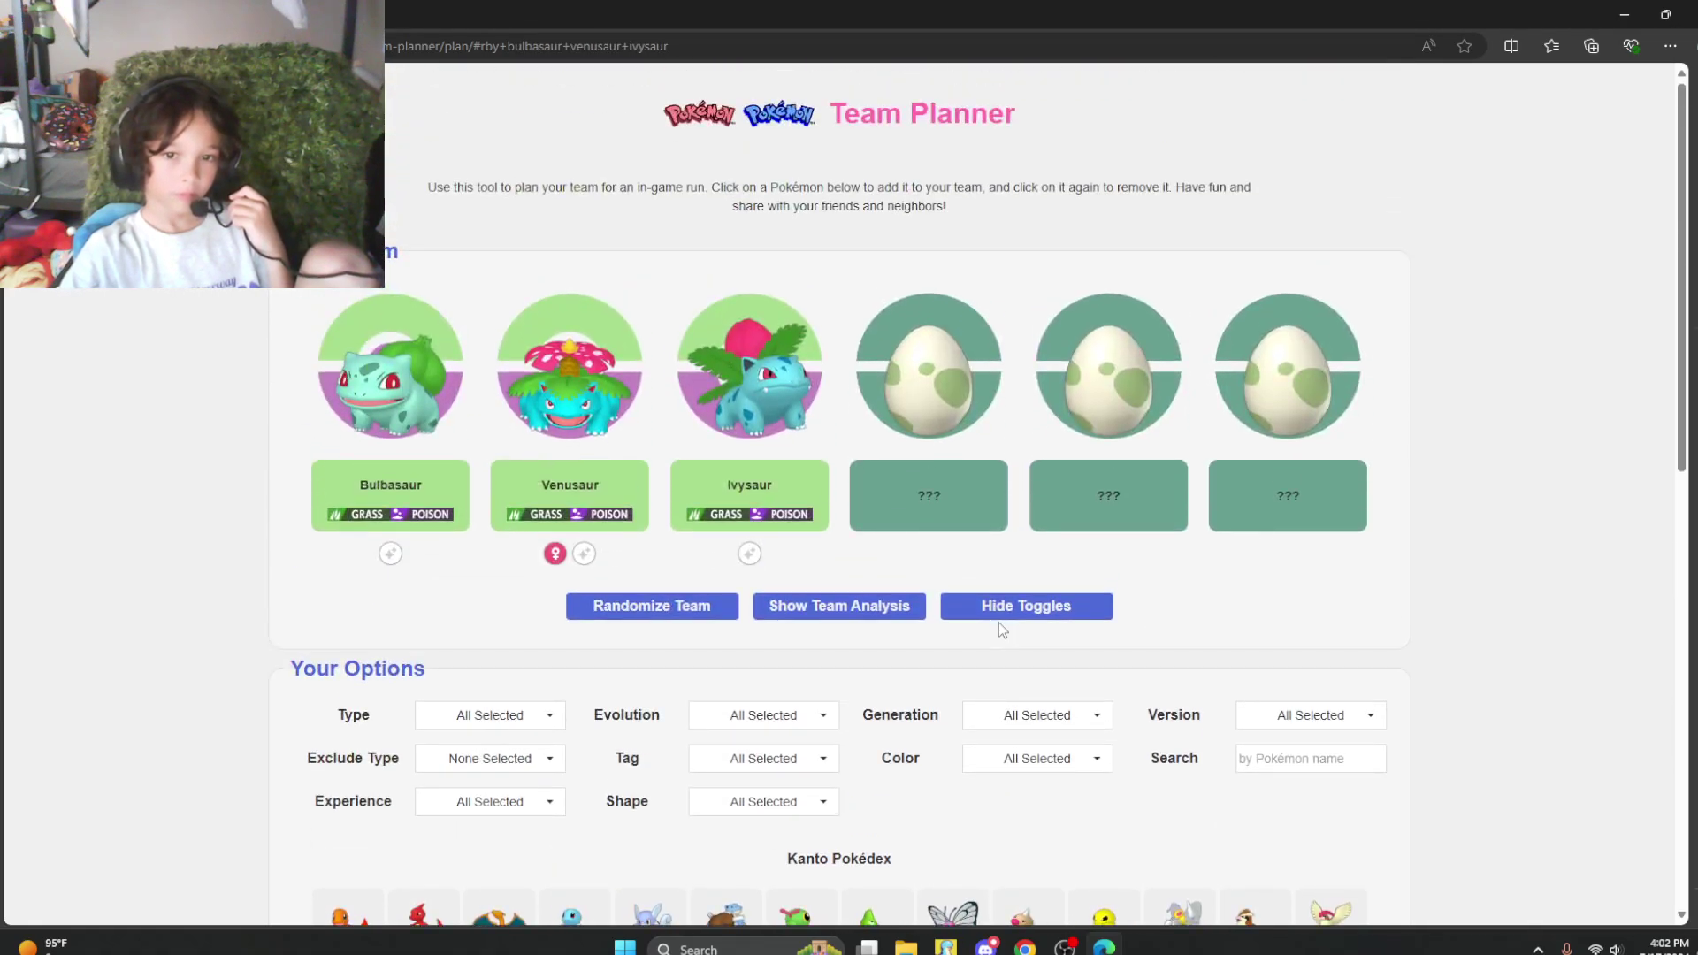
pyautogui.scroll(-4, 970, 640)
pyautogui.click(877, 837)
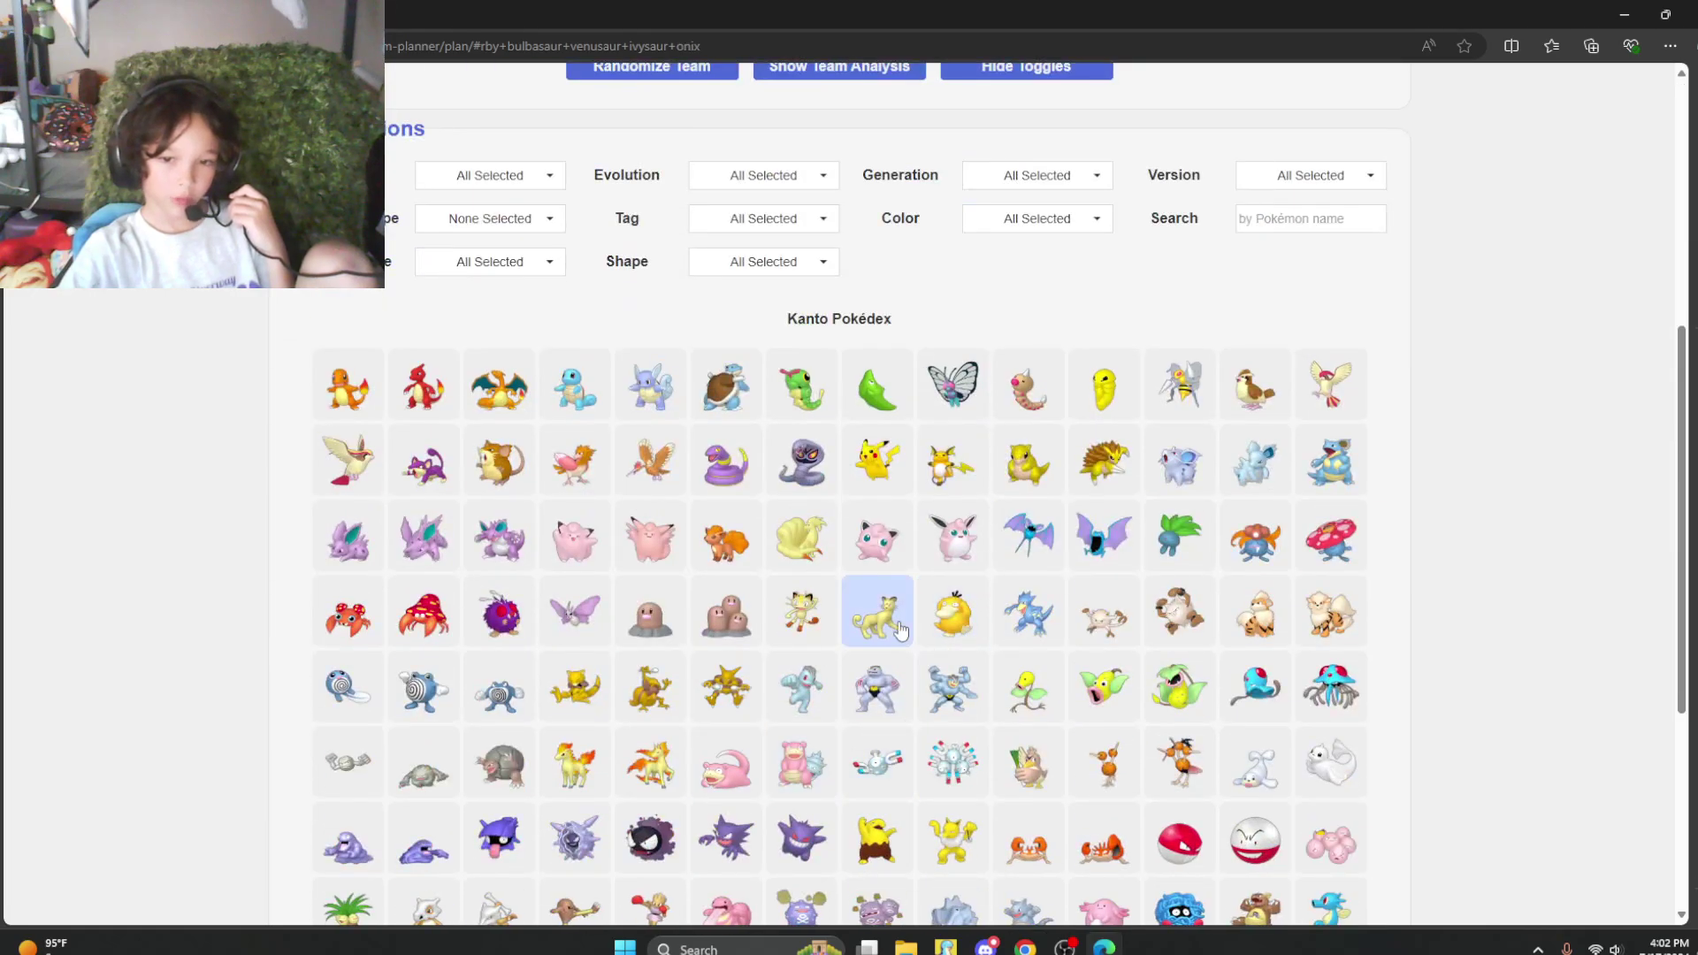
pyautogui.click(948, 610)
pyautogui.scroll(4, 947, 610)
pyautogui.scroll(-3, 948, 610)
pyautogui.scroll(-3, 948, 610)
pyautogui.click(652, 730)
pyautogui.scroll(5, 849, 615)
pyautogui.scroll(1, 850, 614)
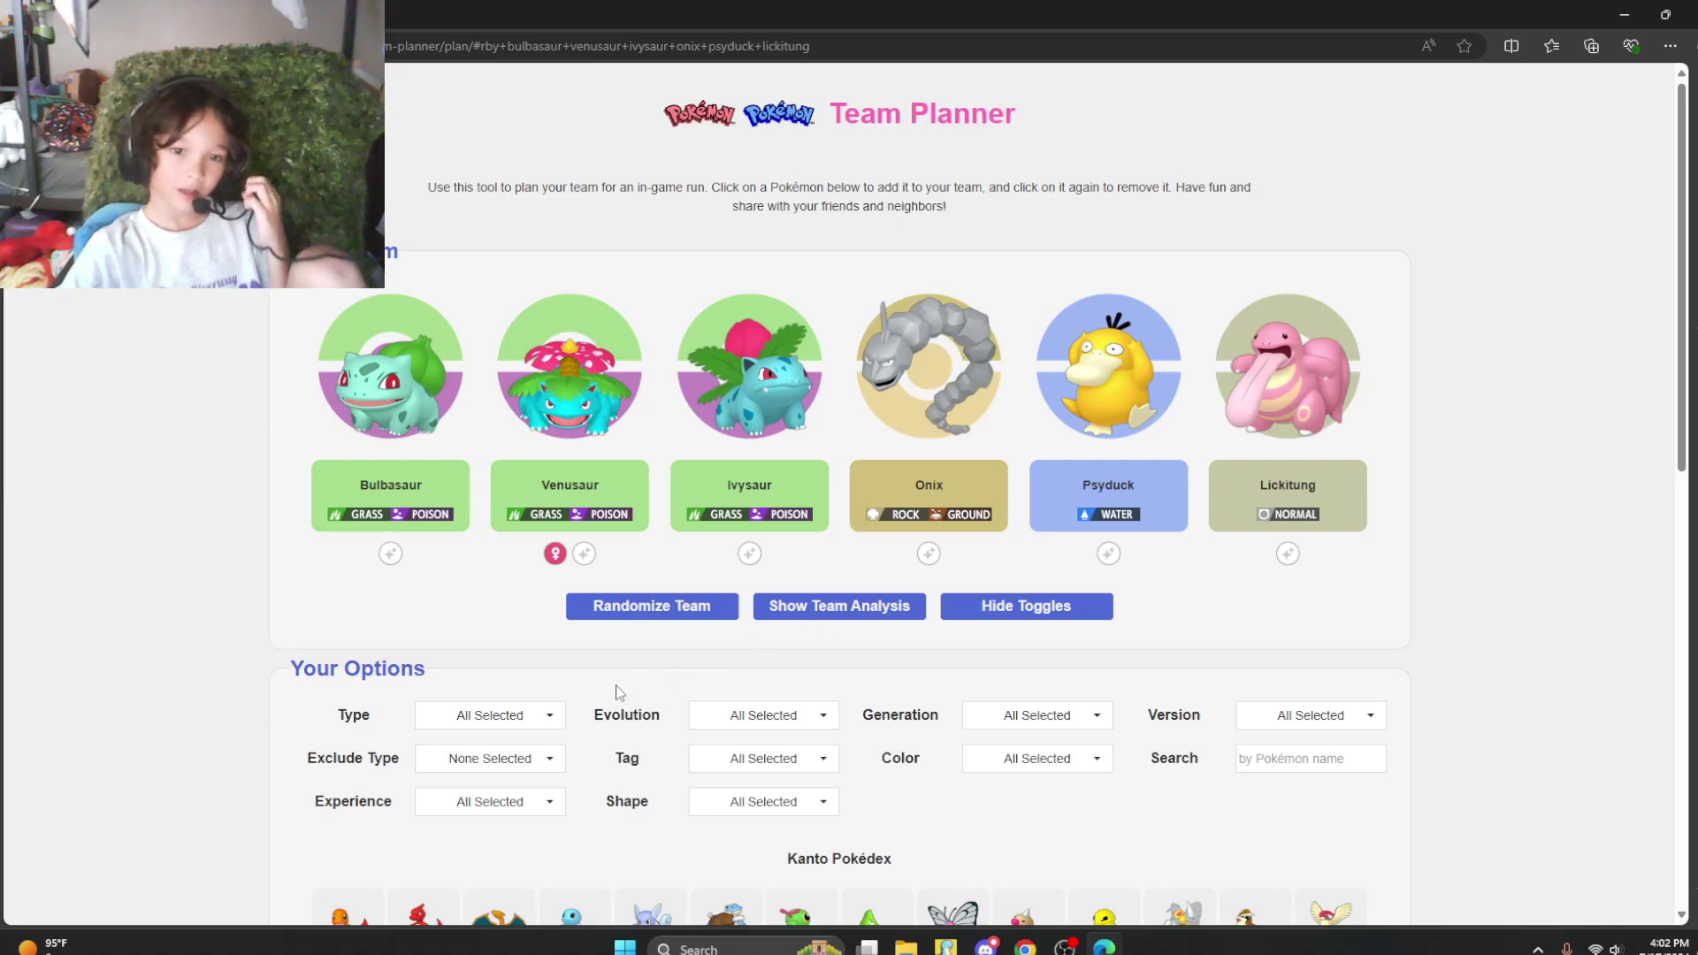
# Reroll nine times to Tentacool, Clefable, Krabby, Magneton, Magmar and Gloom, then make Gloom male.
pyautogui.click(664, 608)
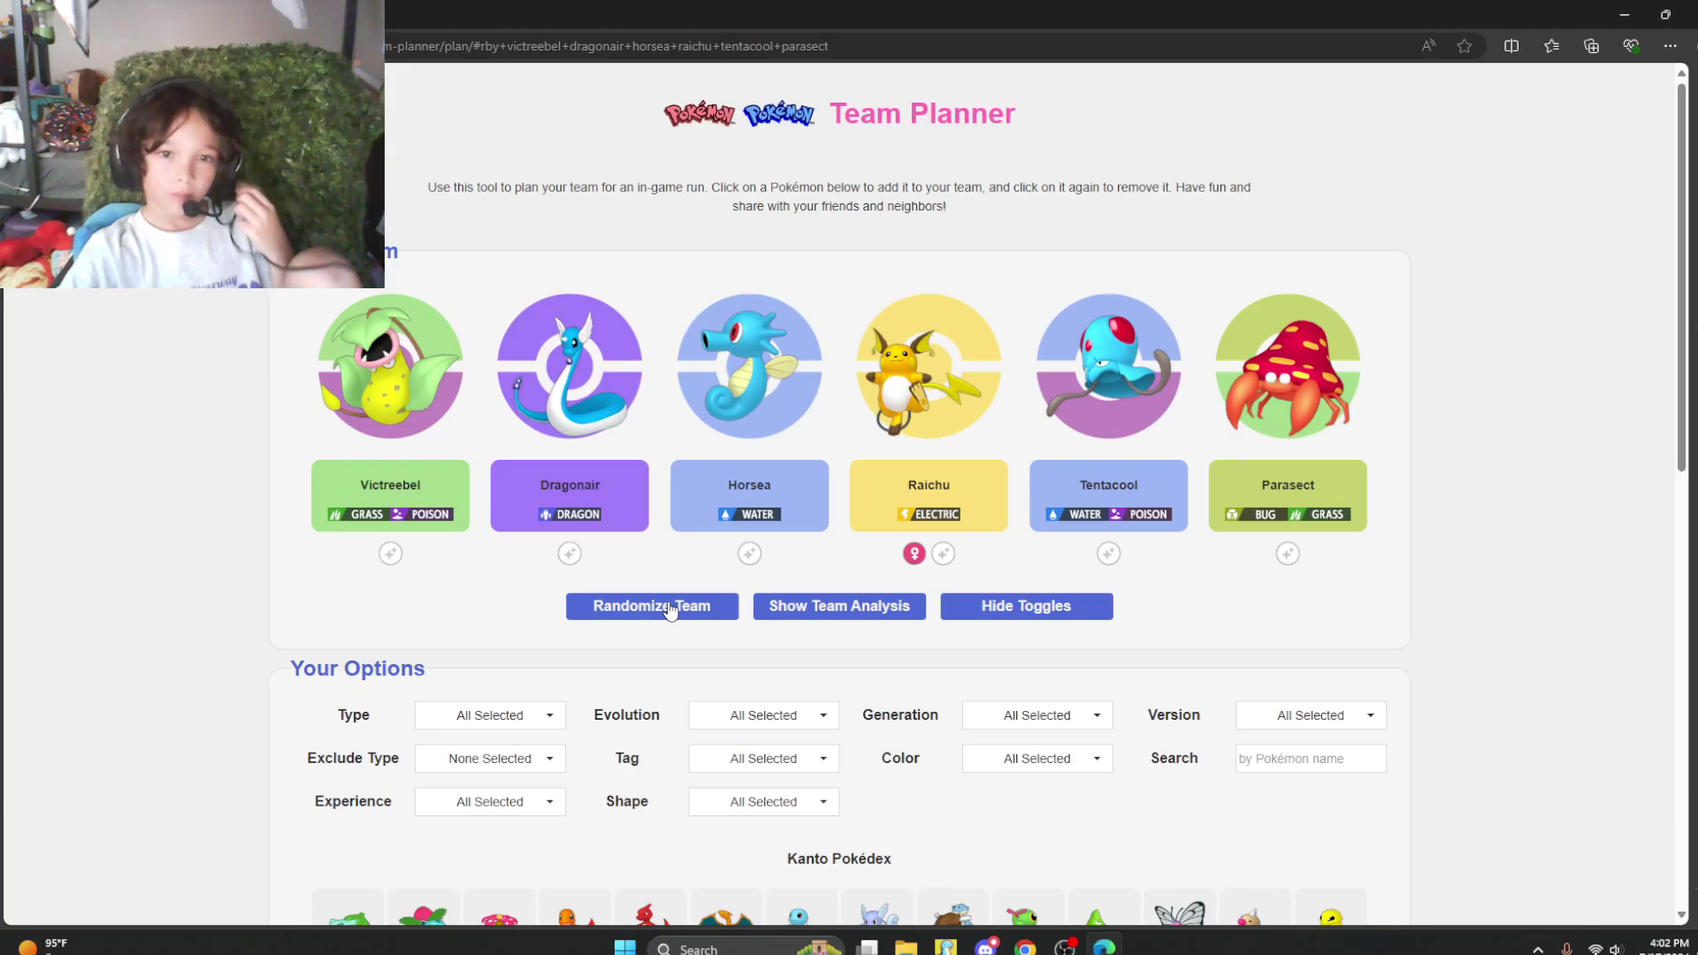
pyautogui.click(670, 610)
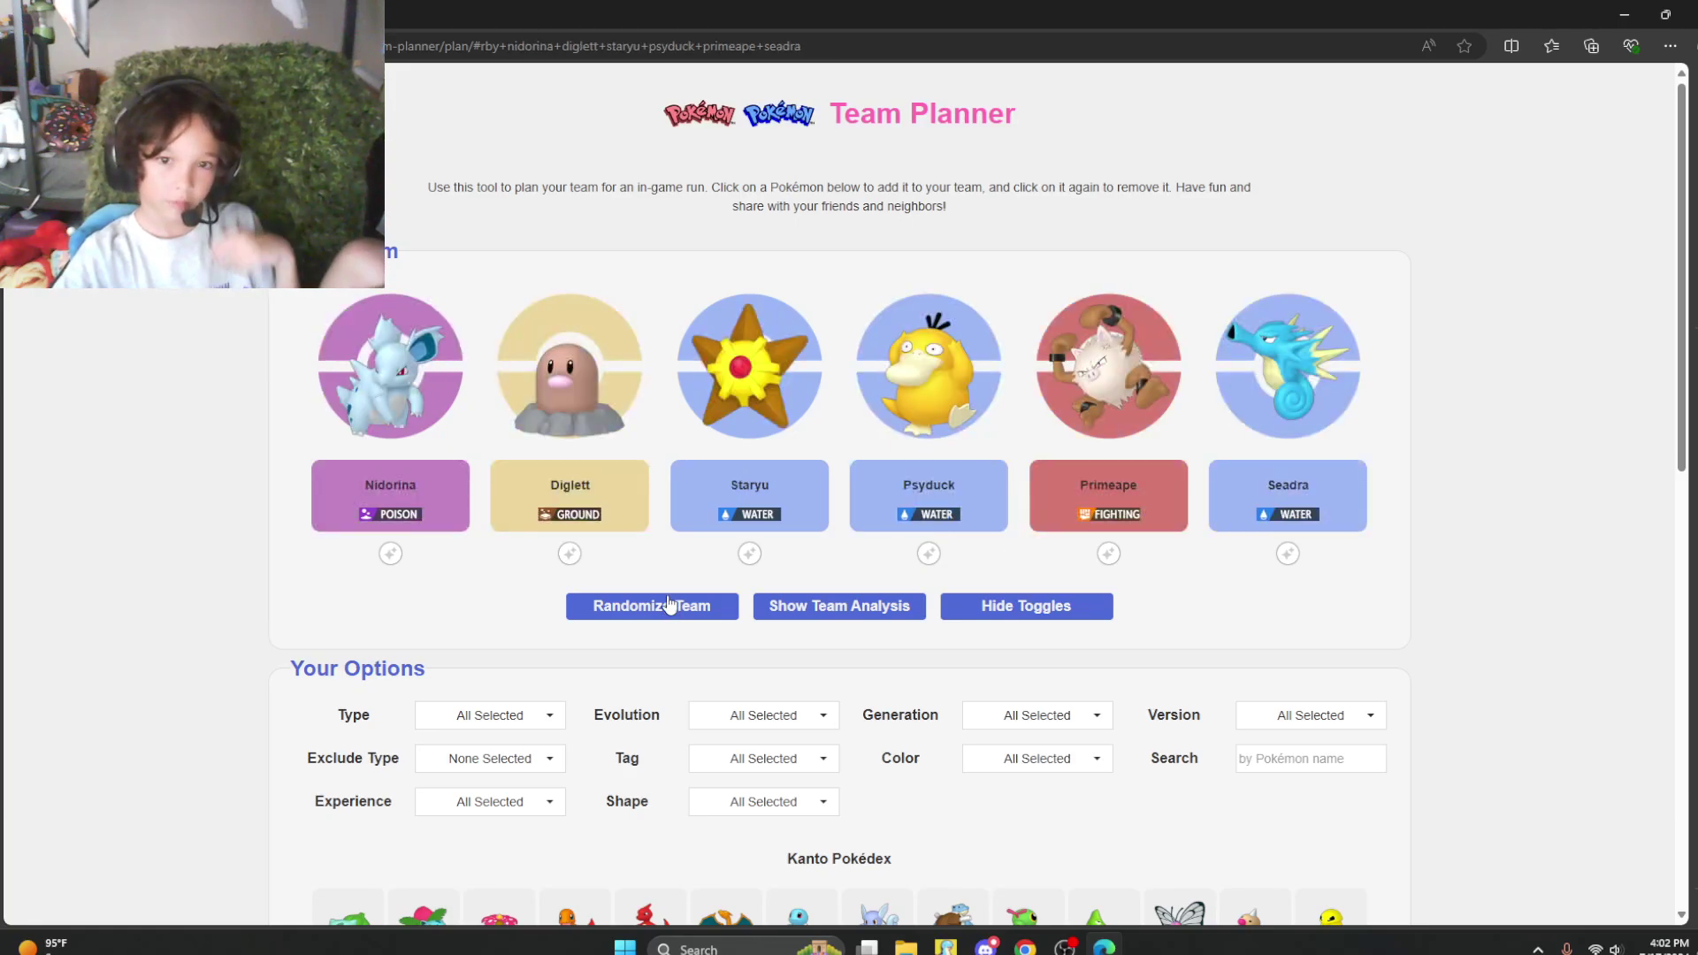
pyautogui.click(643, 612)
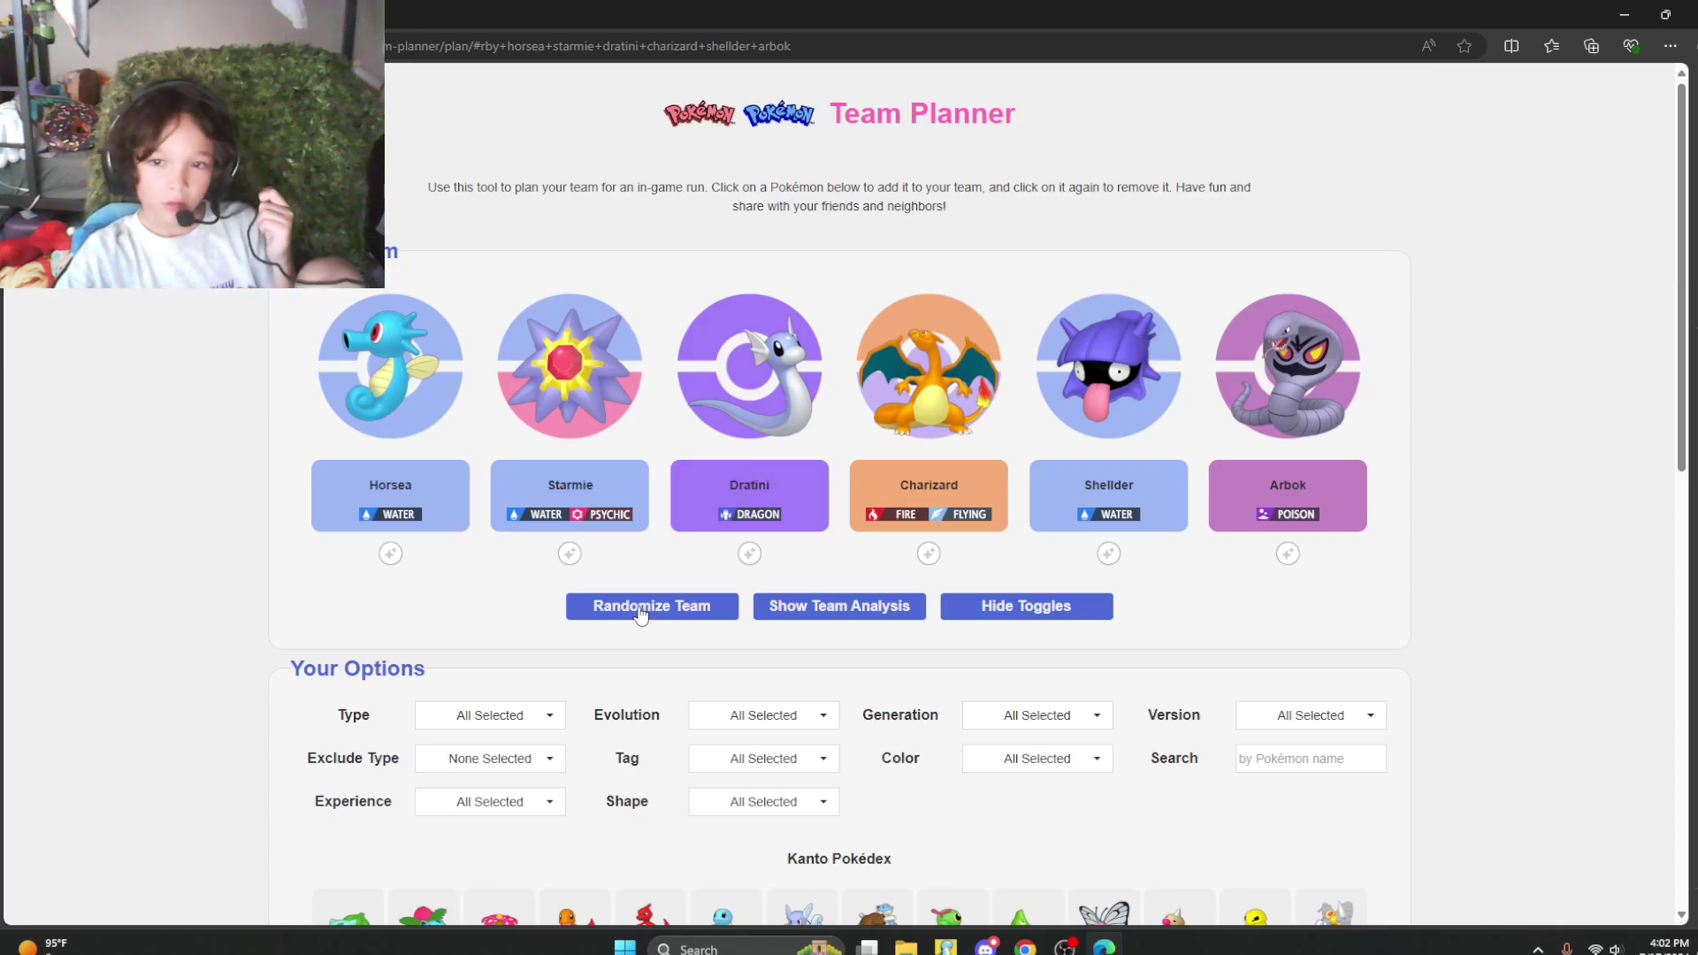
pyautogui.click(640, 608)
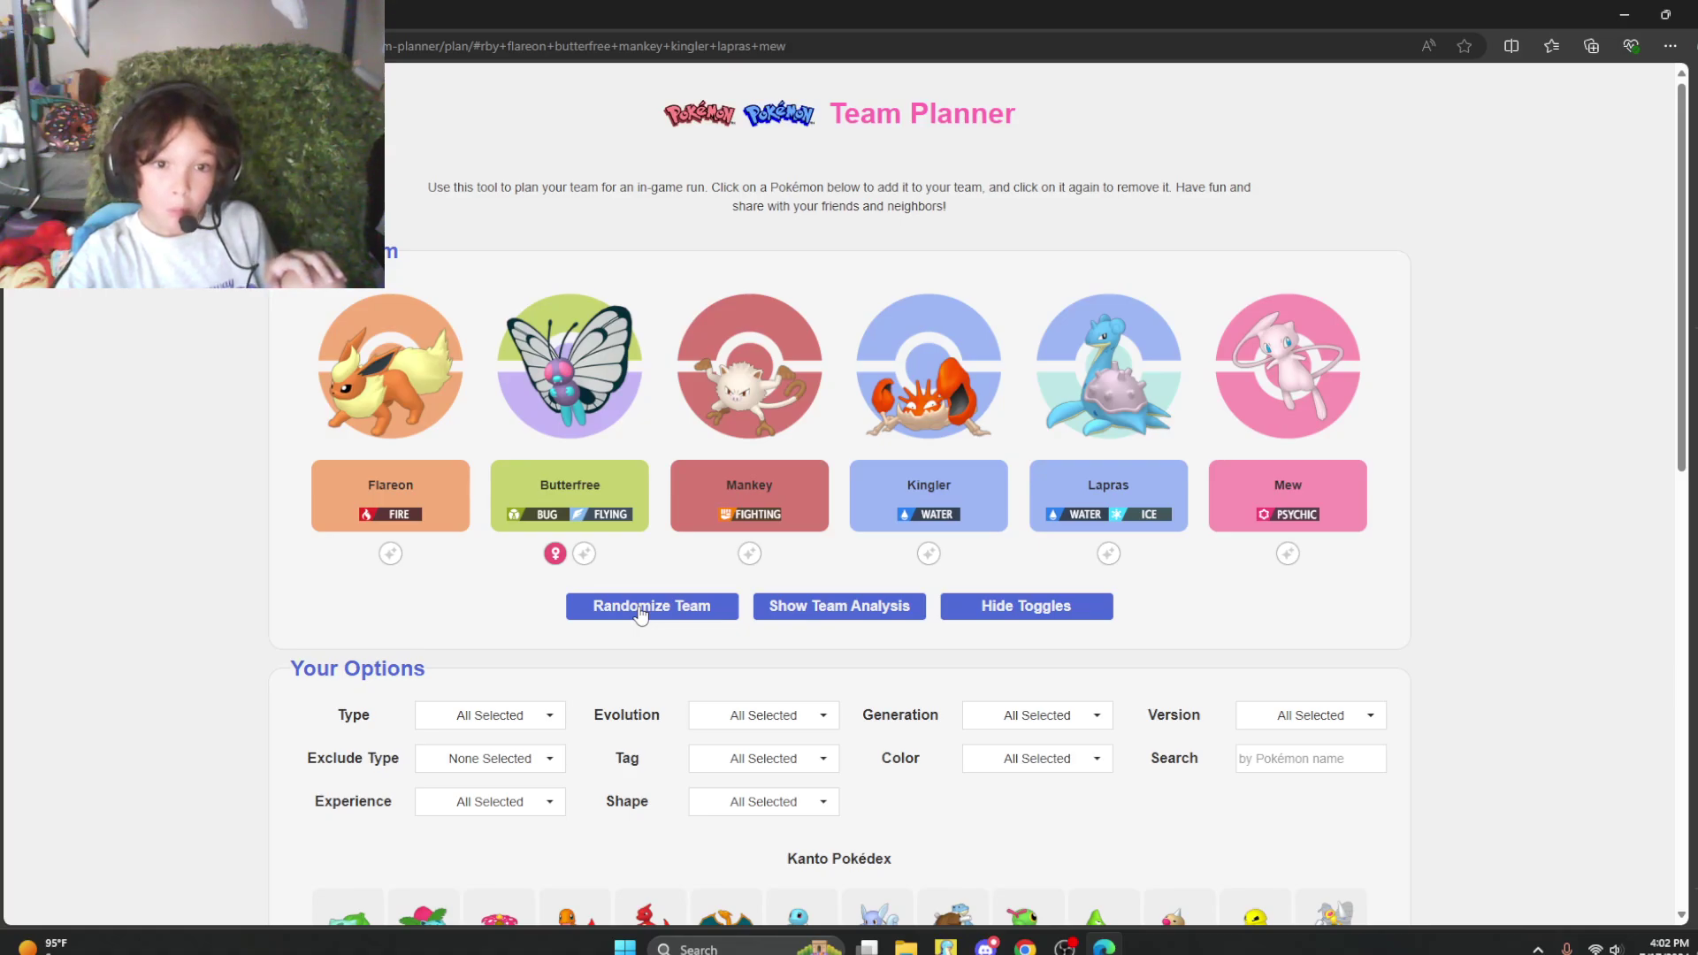
pyautogui.click(642, 609)
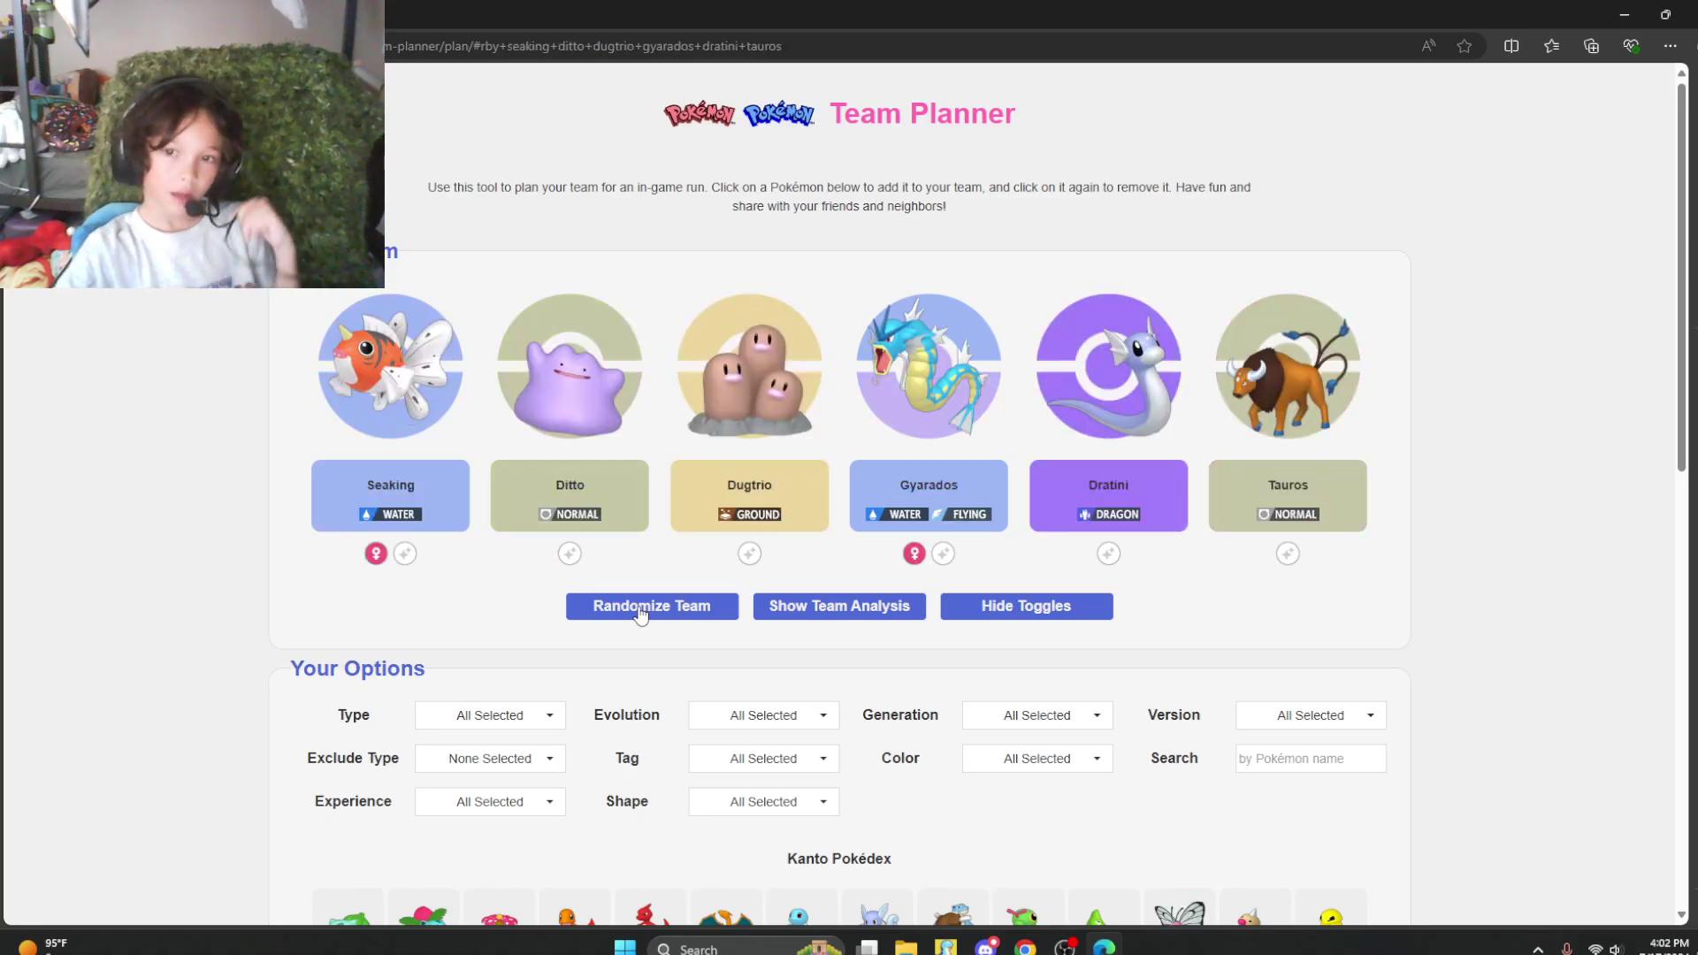
pyautogui.click(641, 610)
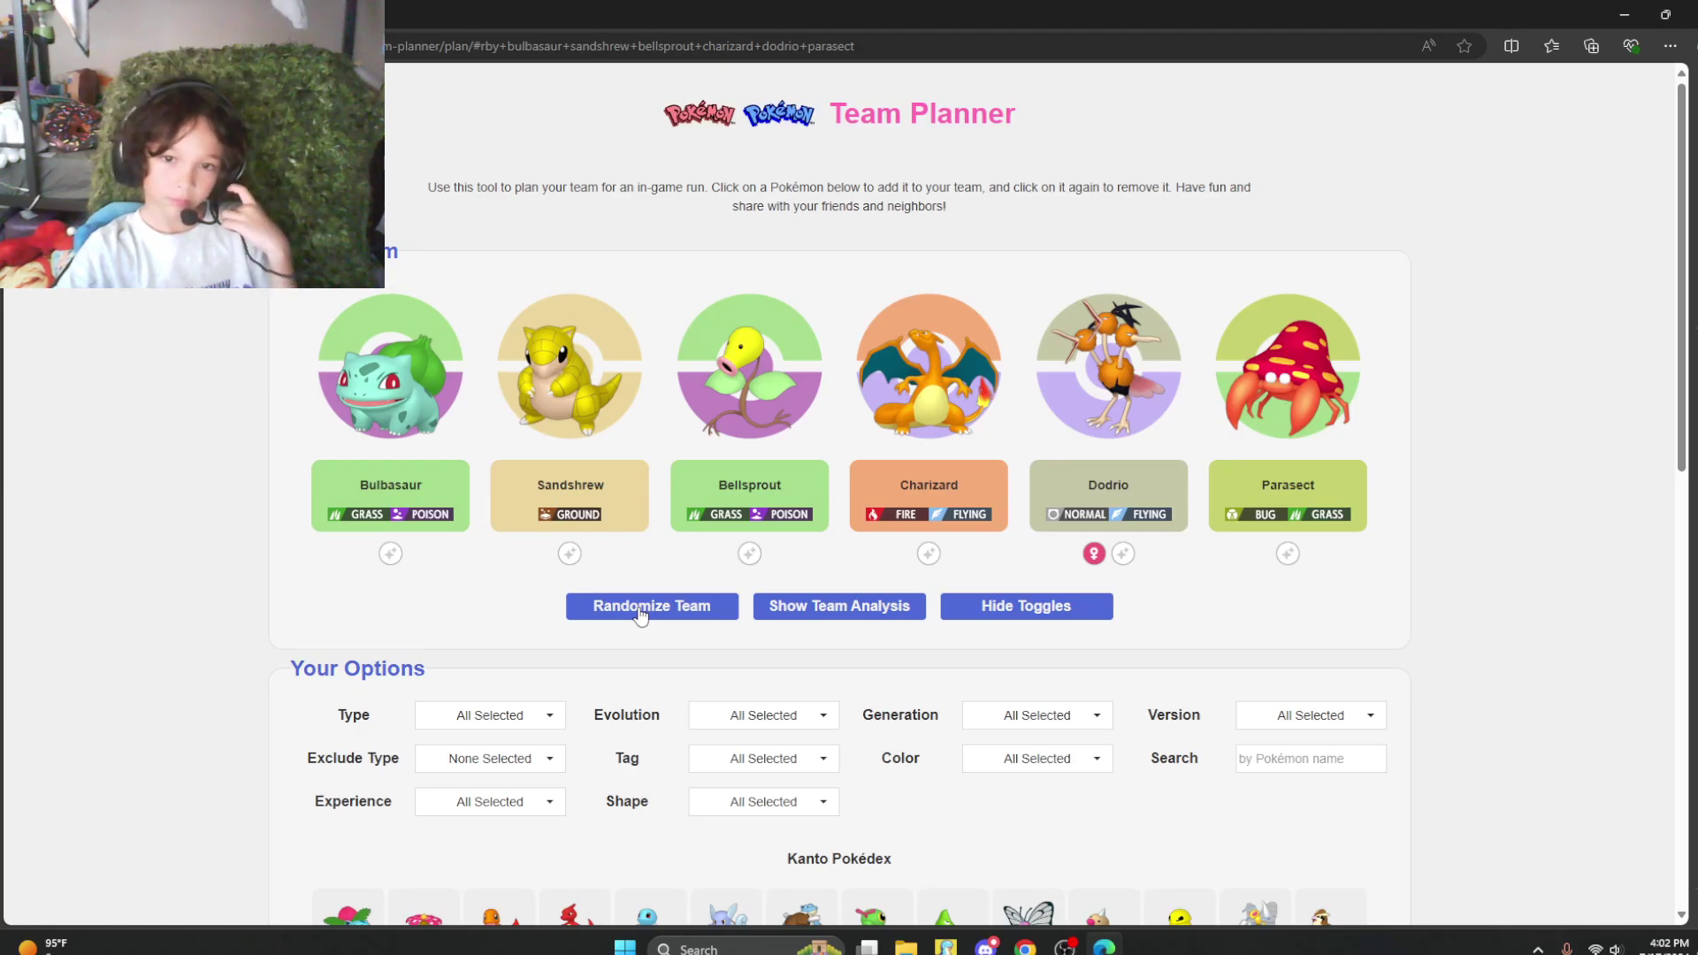
pyautogui.click(640, 610)
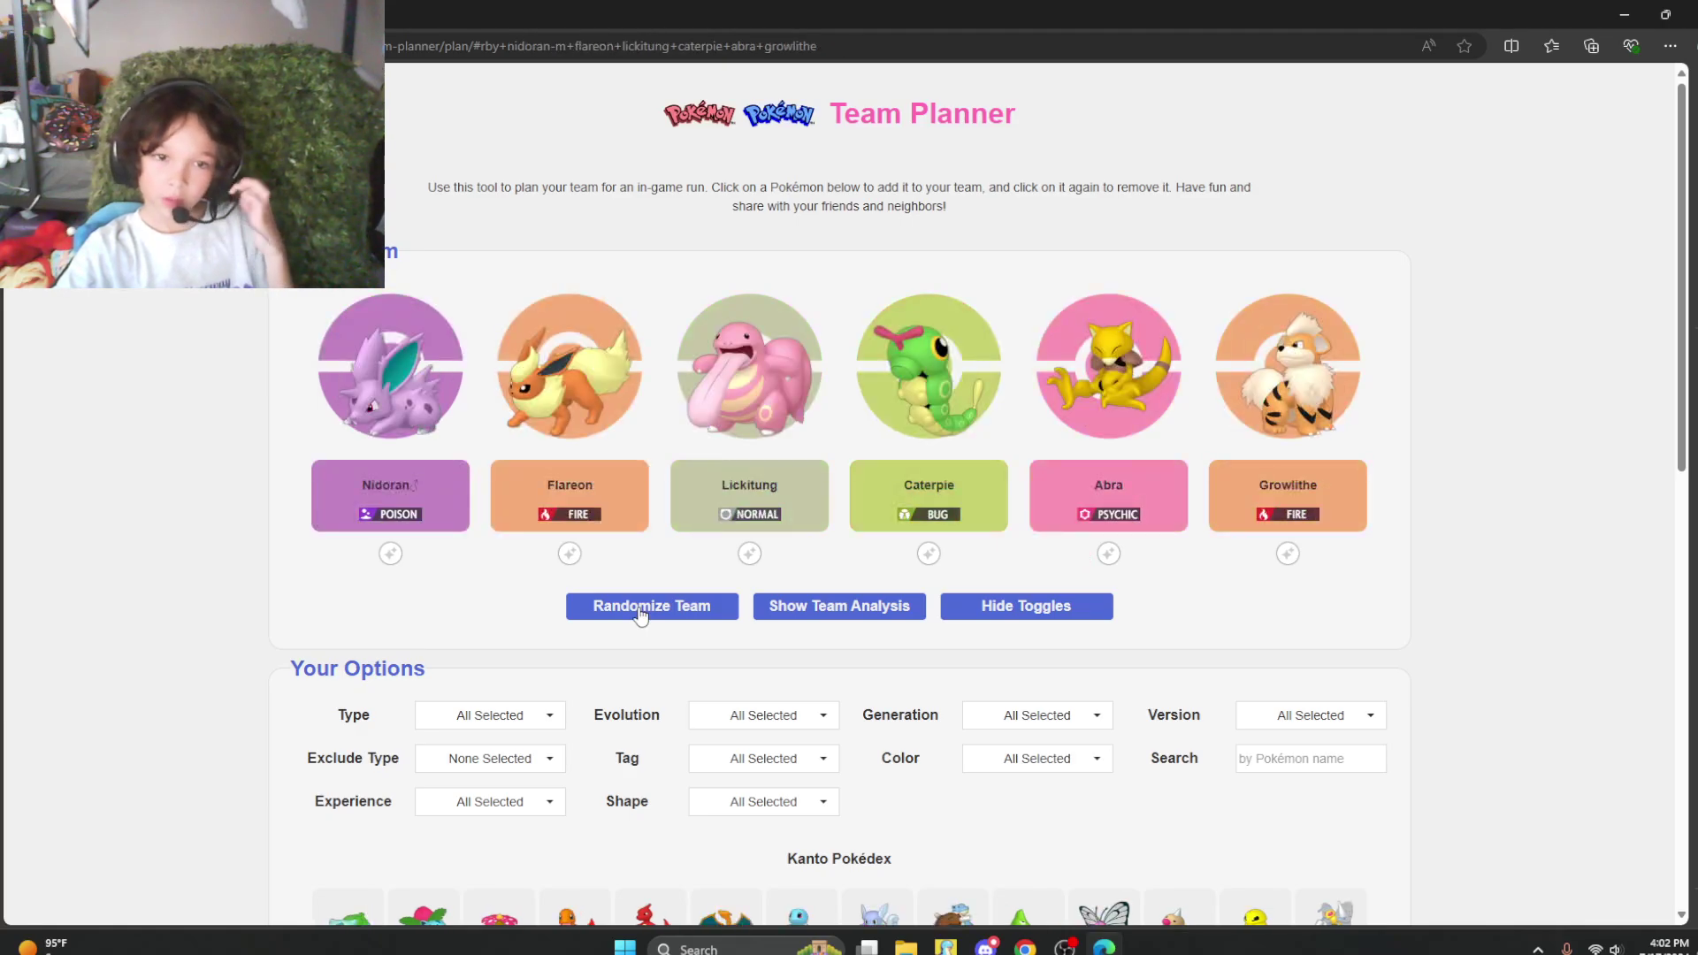
pyautogui.click(642, 610)
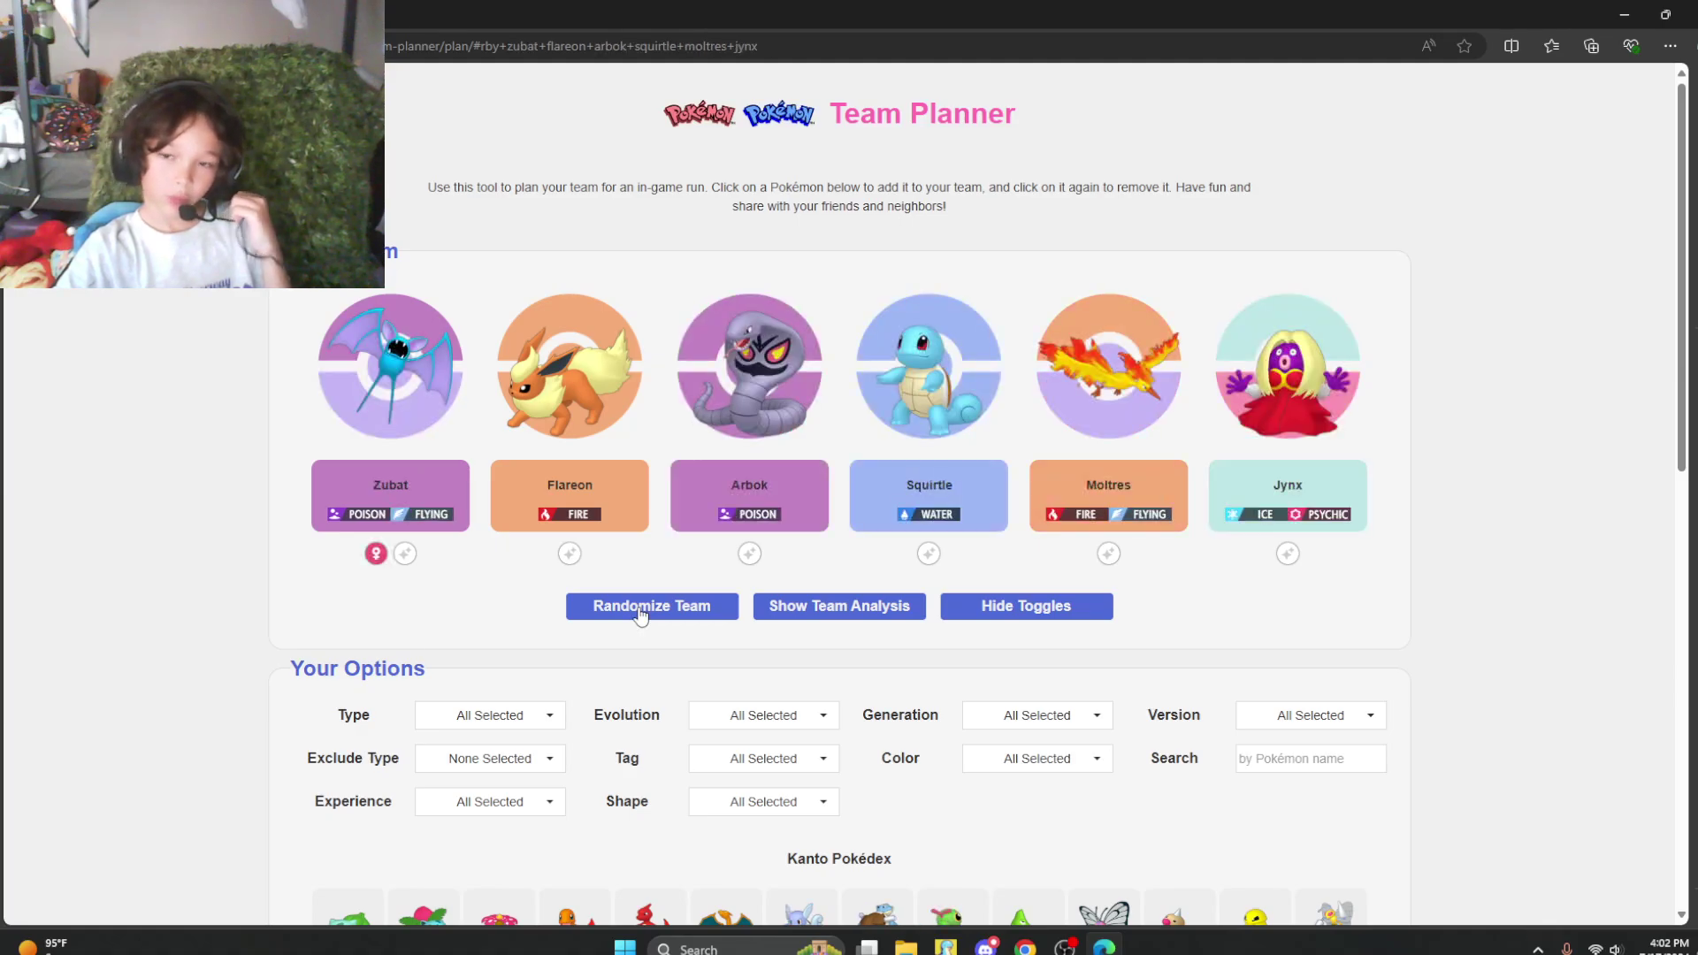
pyautogui.click(641, 609)
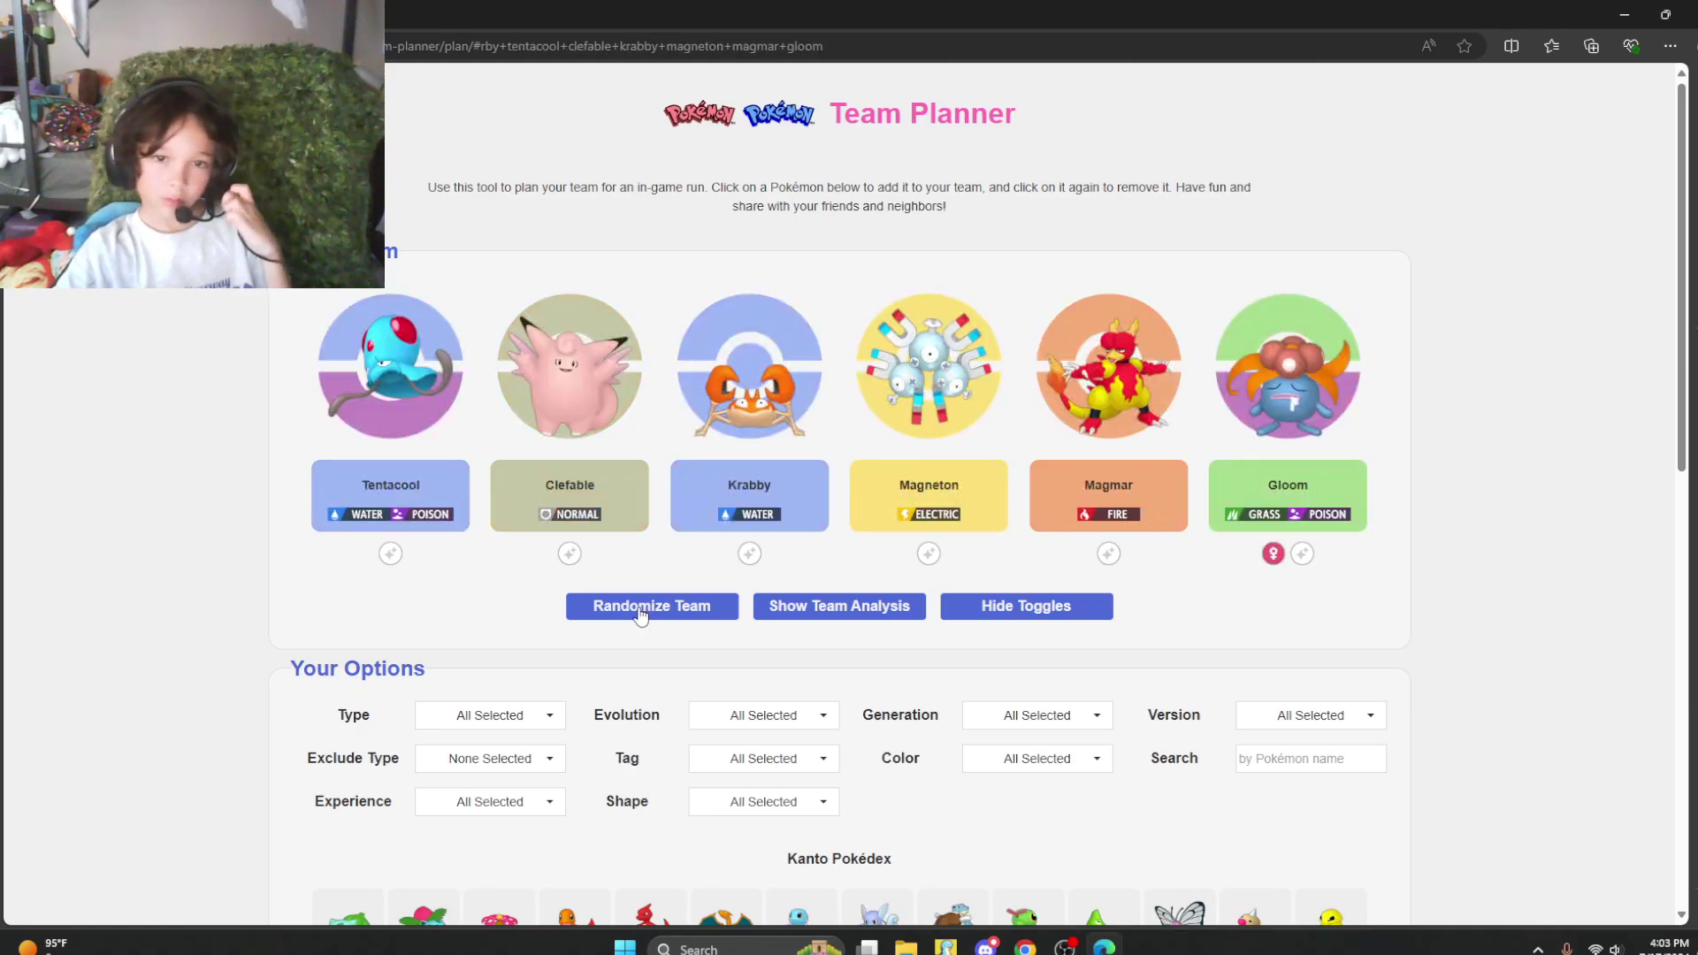
pyautogui.click(1274, 554)
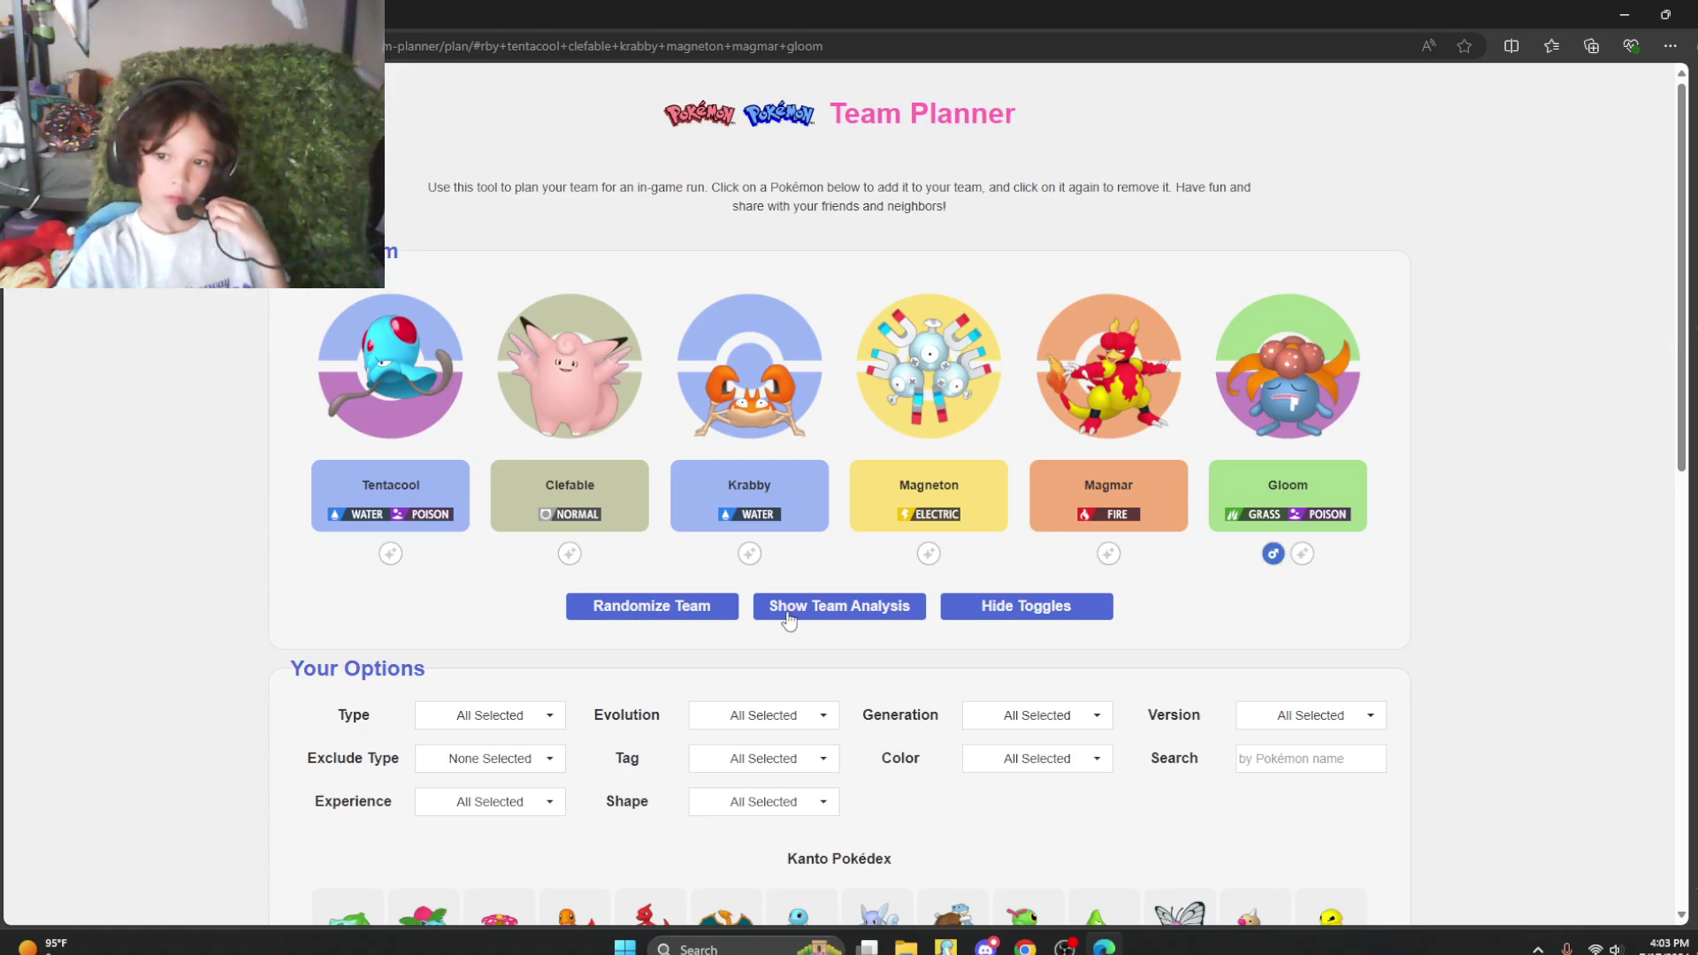
# Reroll three times to Poliwrath, Meowth, Fearow, Nidorino, Primeape, Mankey, then bring up OBS.
pyautogui.click(711, 609)
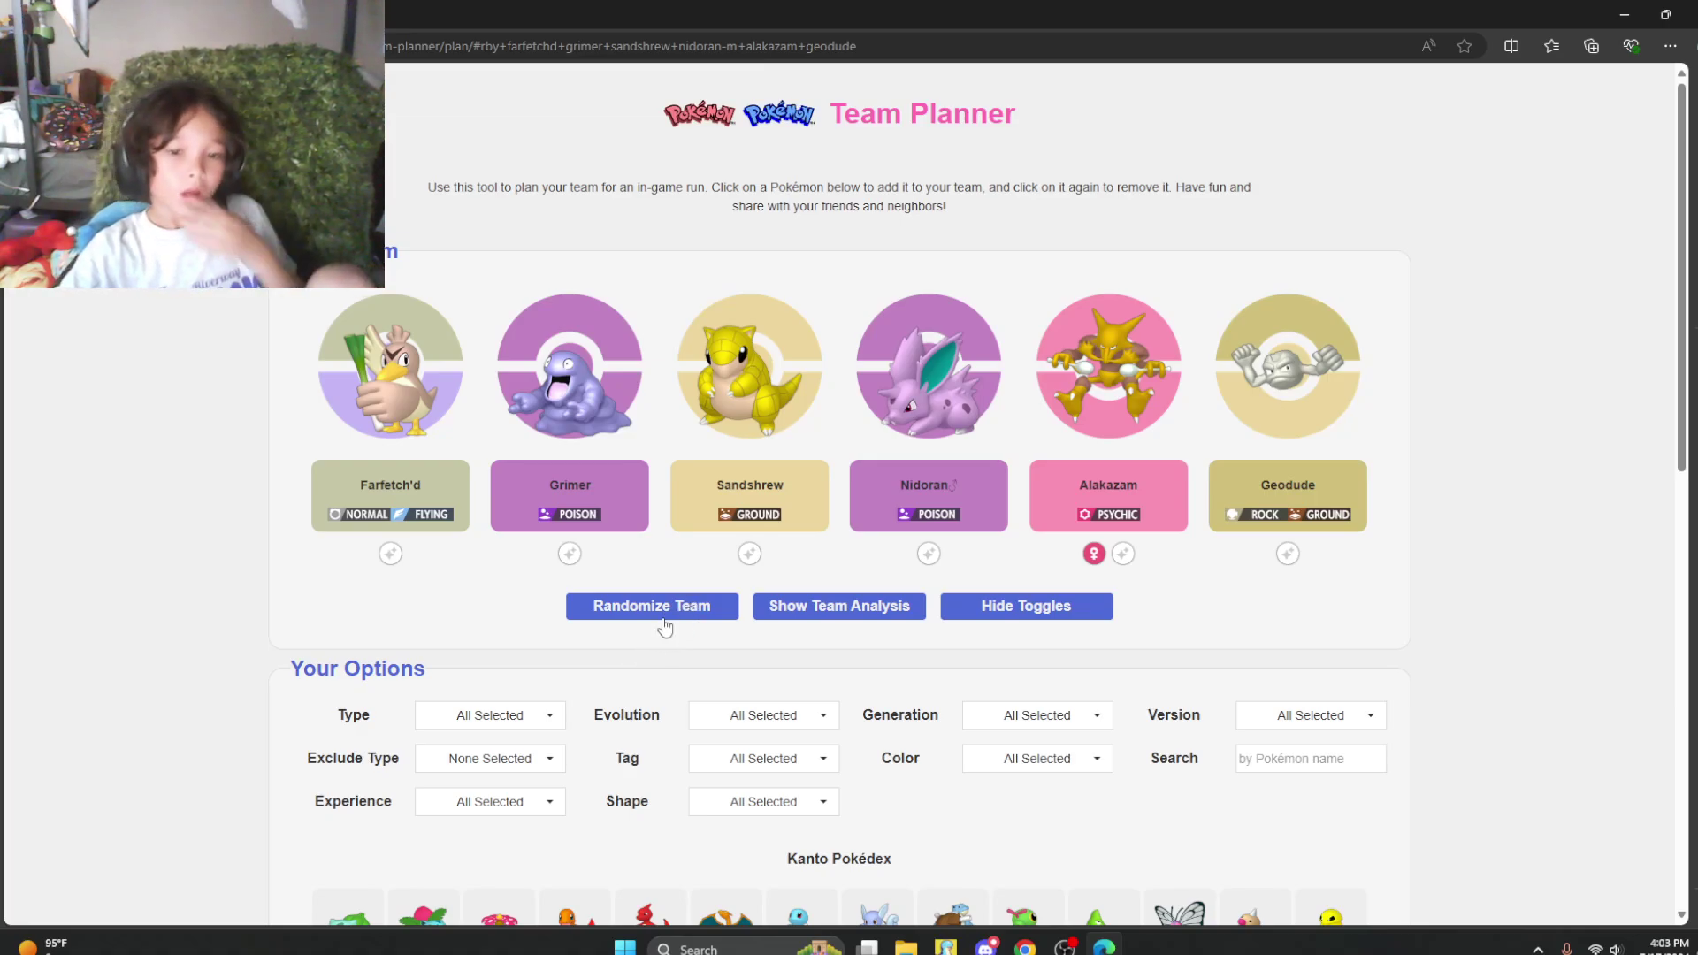
pyautogui.click(665, 627)
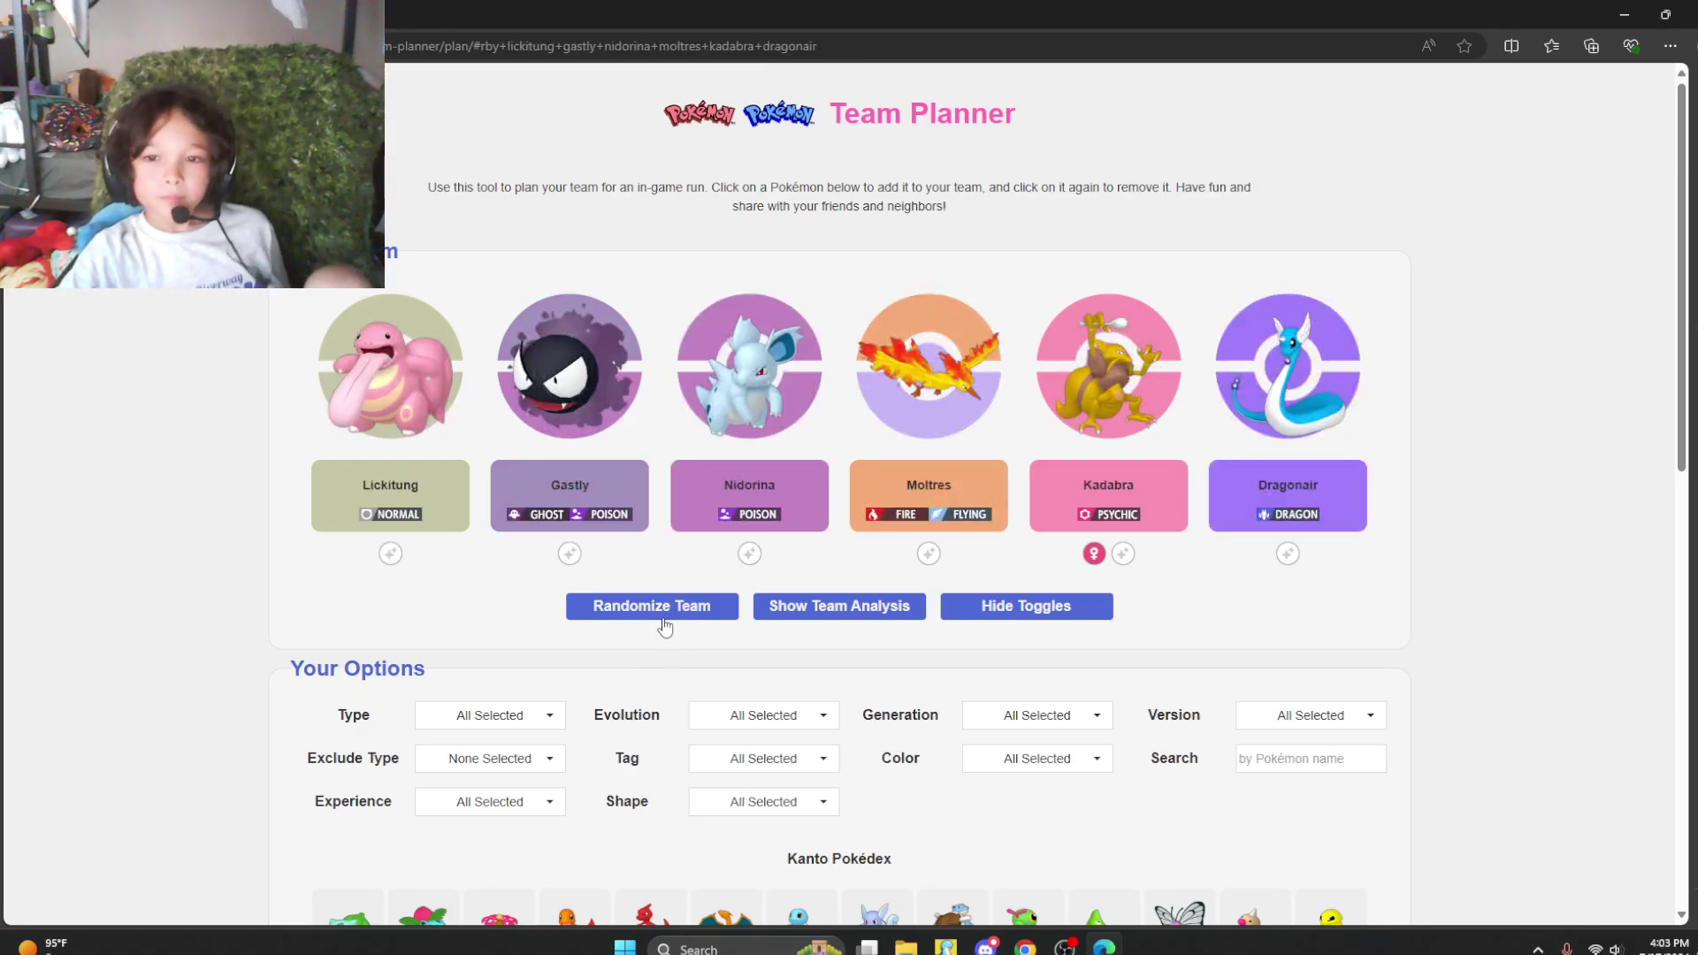
pyautogui.click(664, 626)
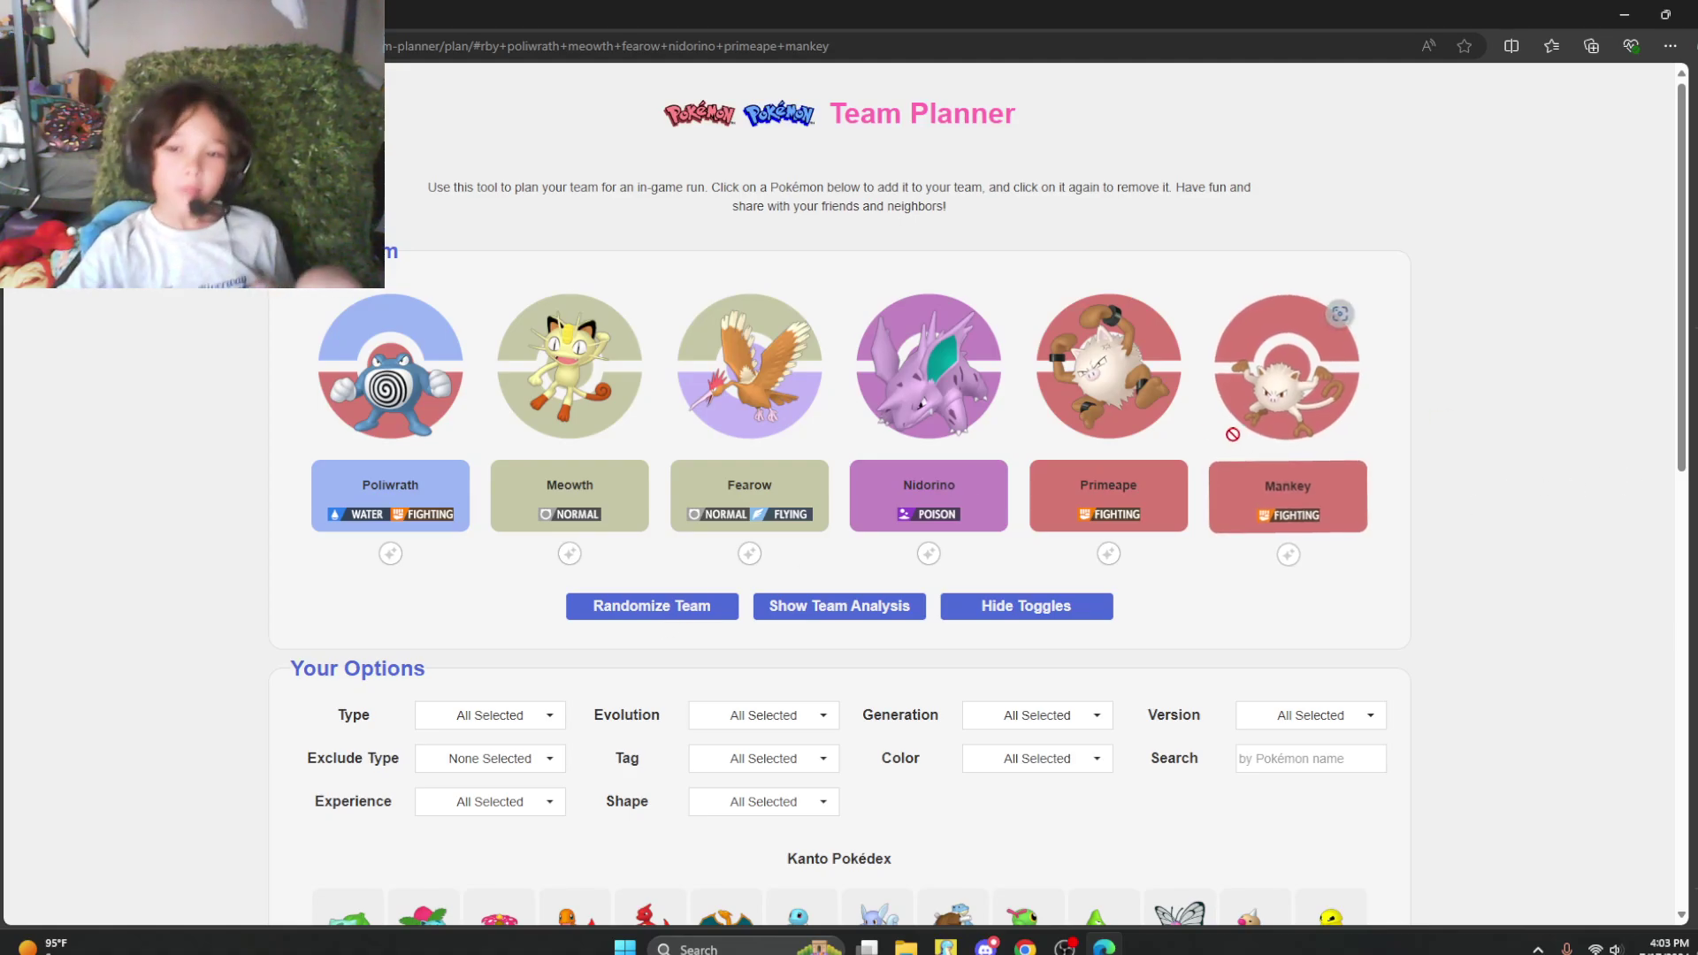
pyautogui.press('super')
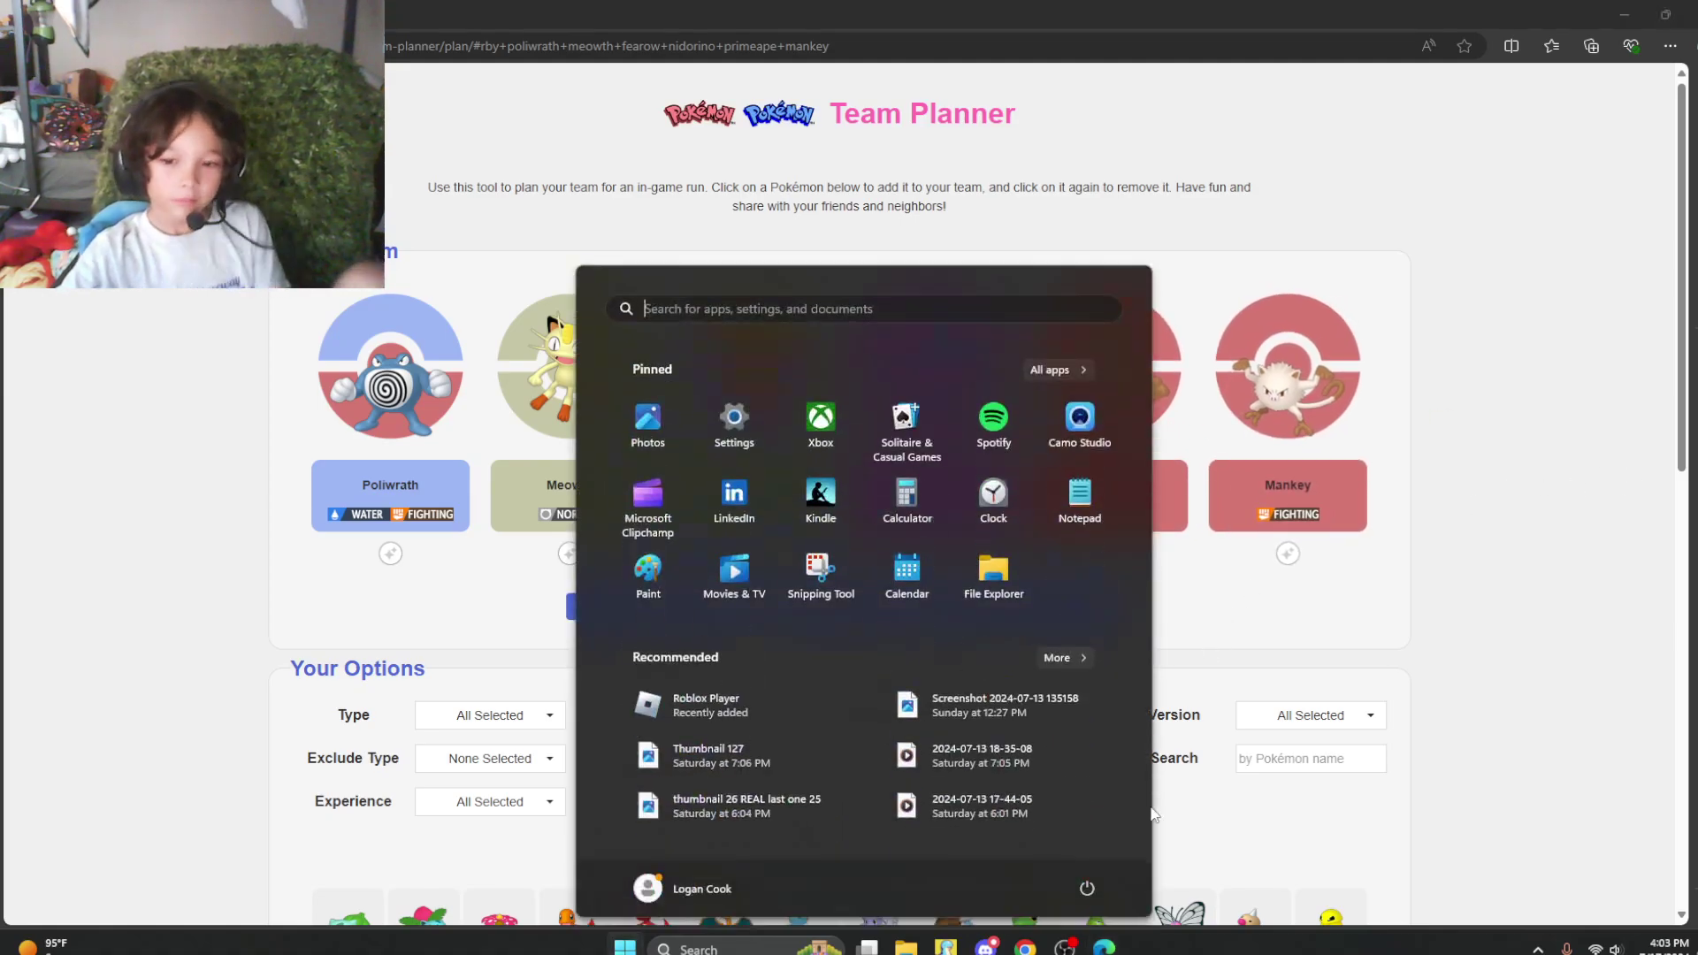
pyautogui.click(1070, 946)
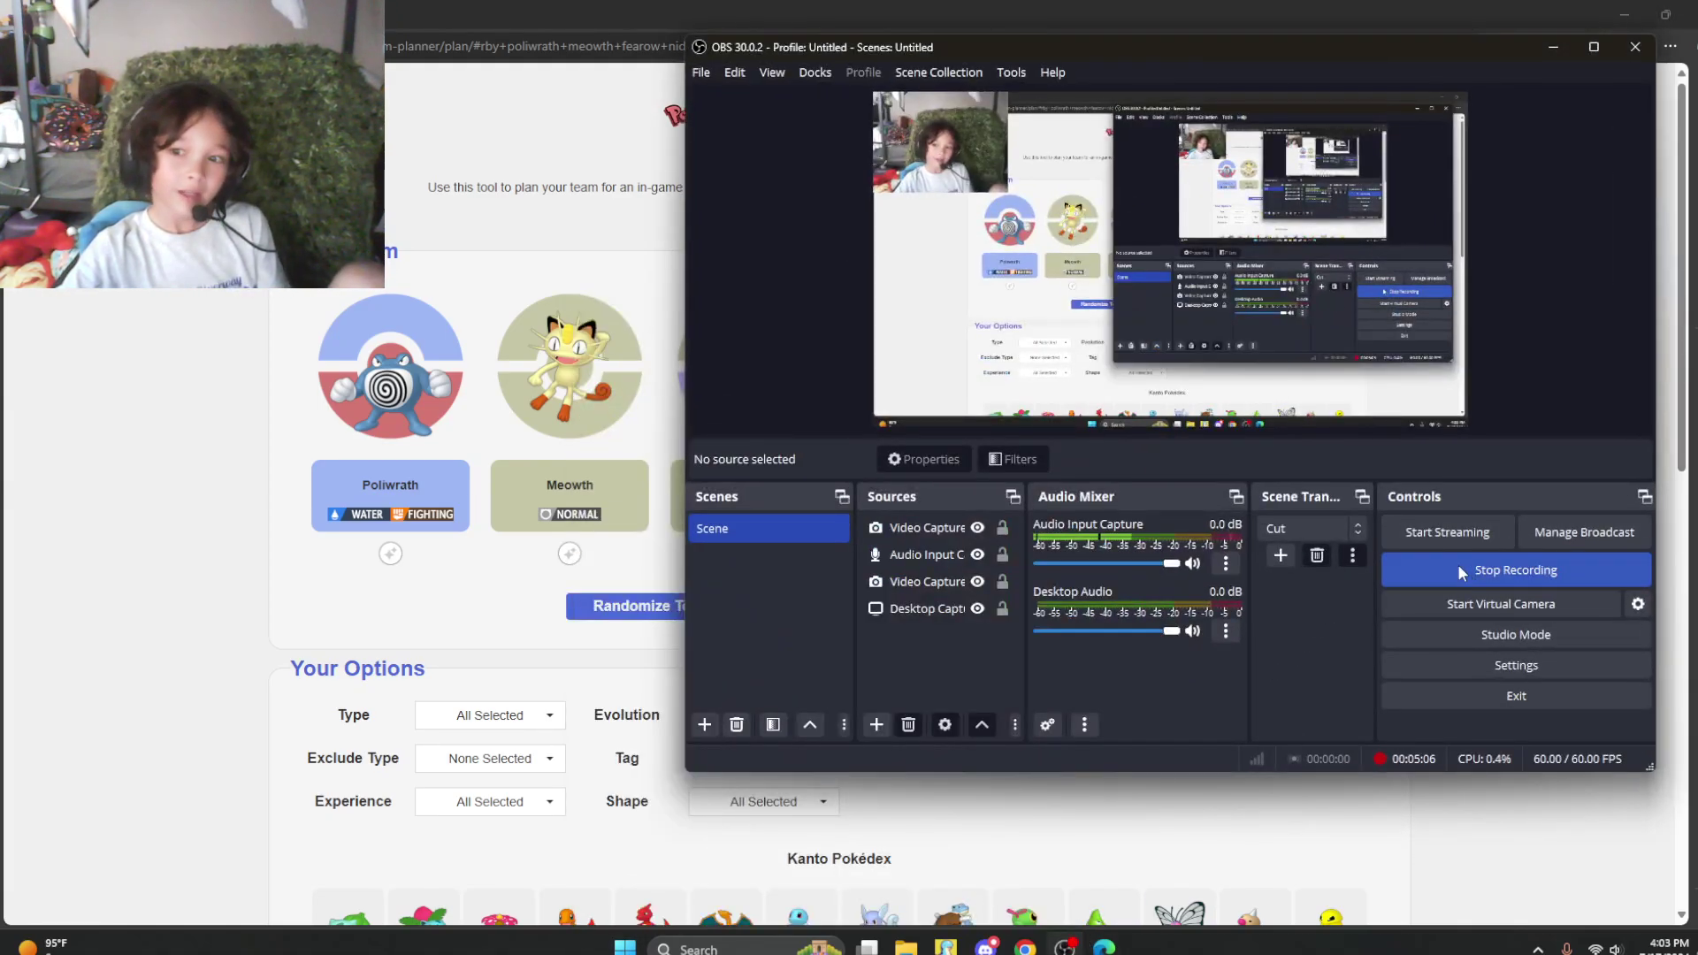